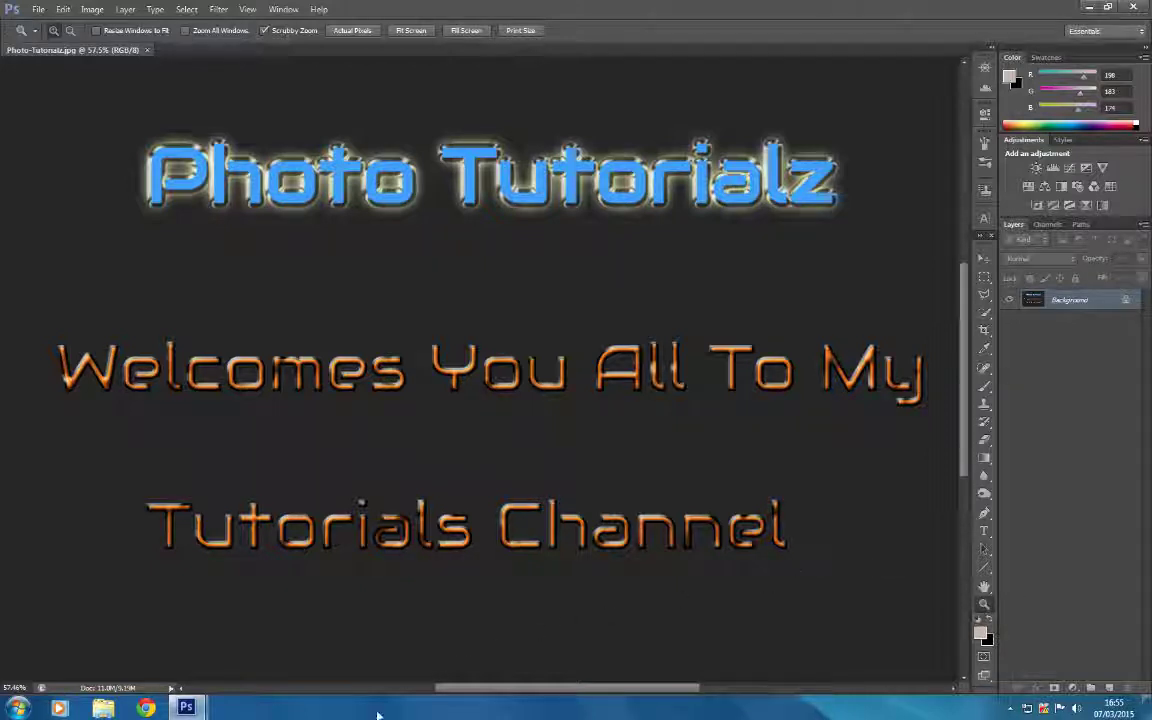
Bring the finished Gold-Fever.jpg example to the front, look over its gold text, and close it.
mouse_move(186, 707)
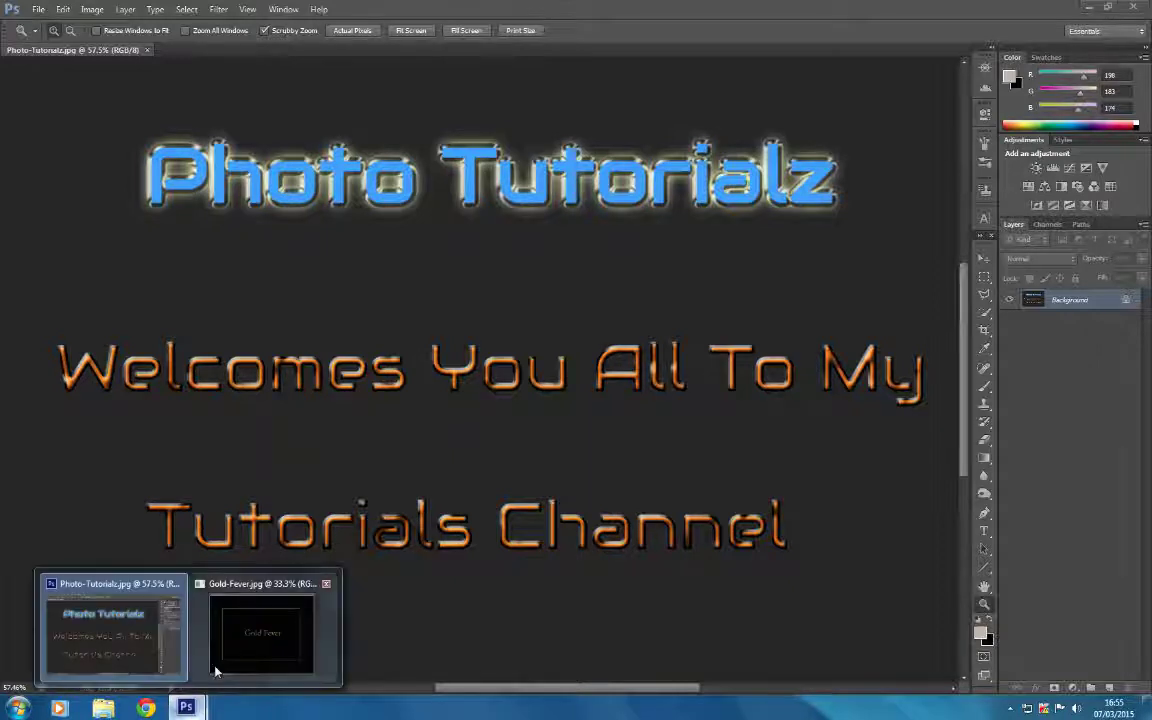
left_click(249, 659)
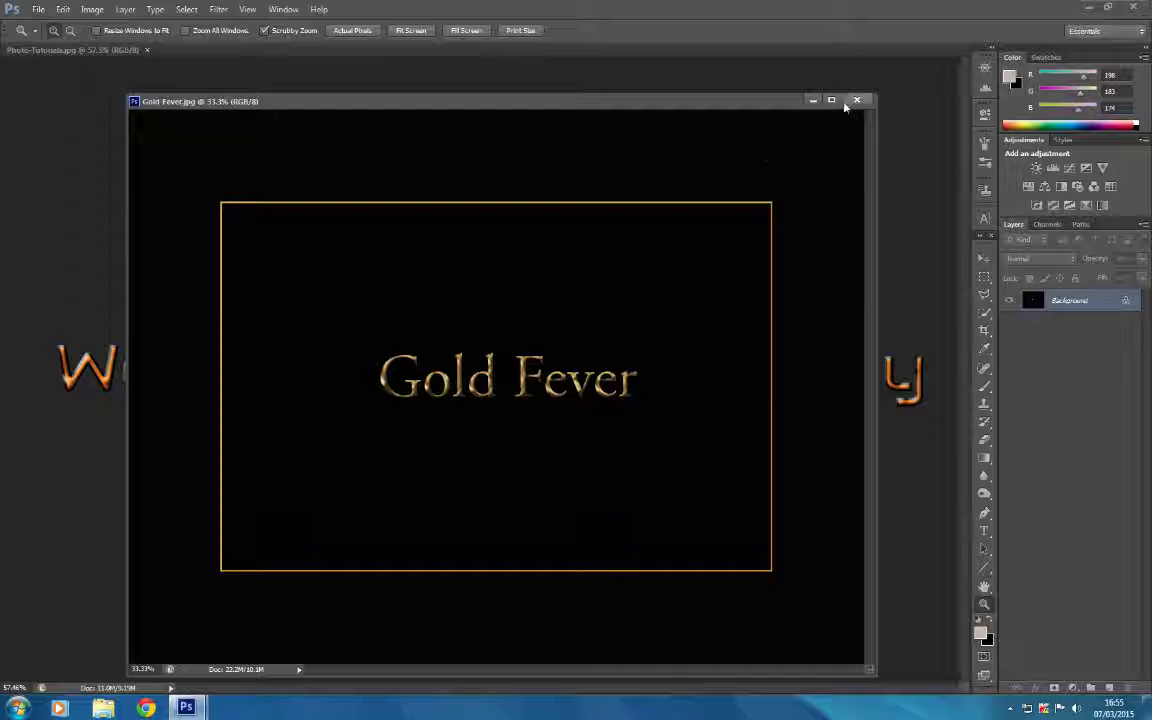
left_click(768, 92)
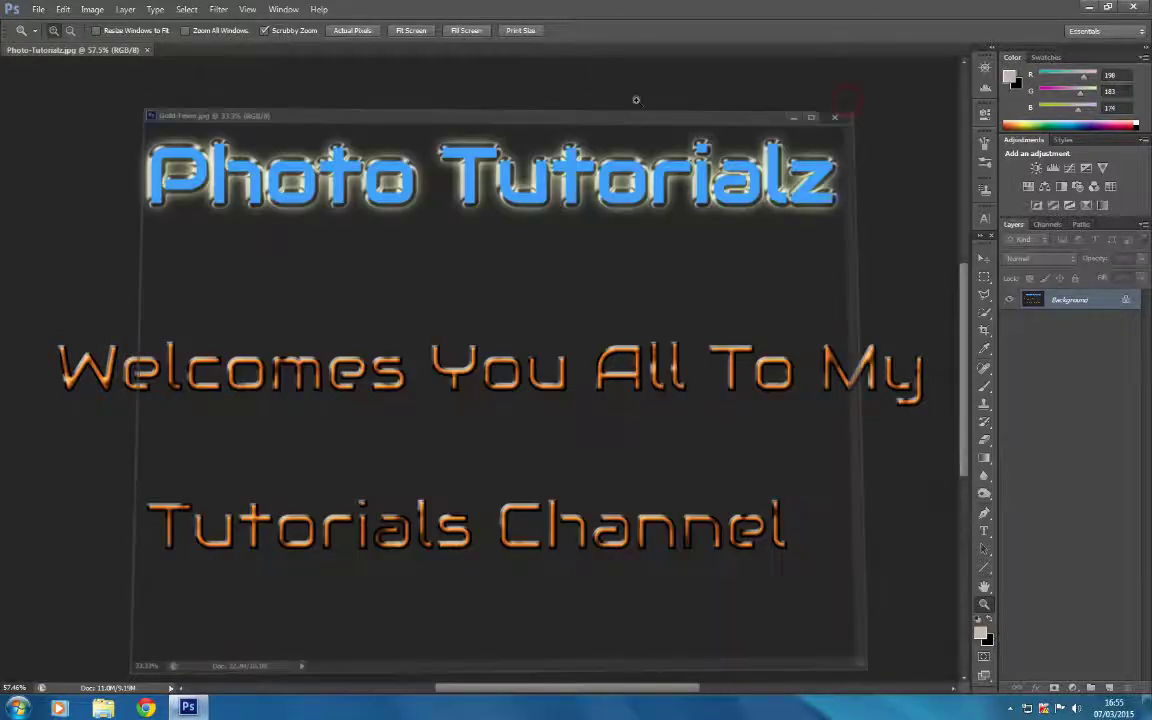
Create a new 12 × 8 inch RGB document at 200 pixels/inch with transparent background contents.
left_click(38, 10)
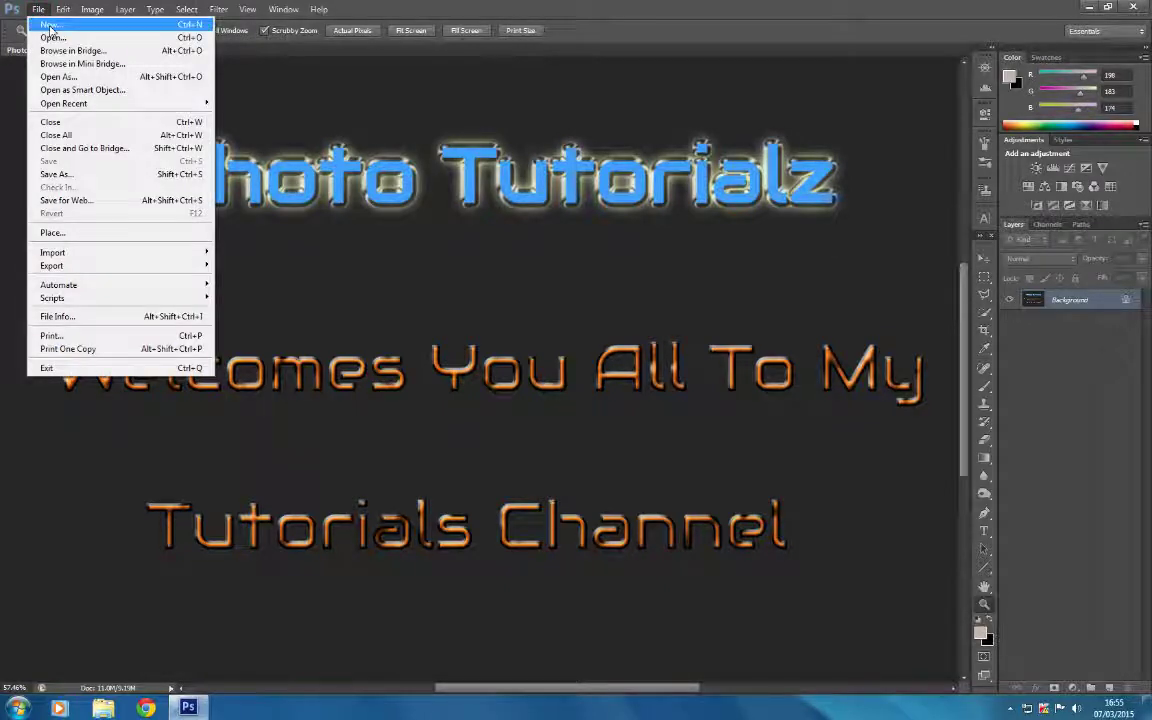
left_click(50, 26)
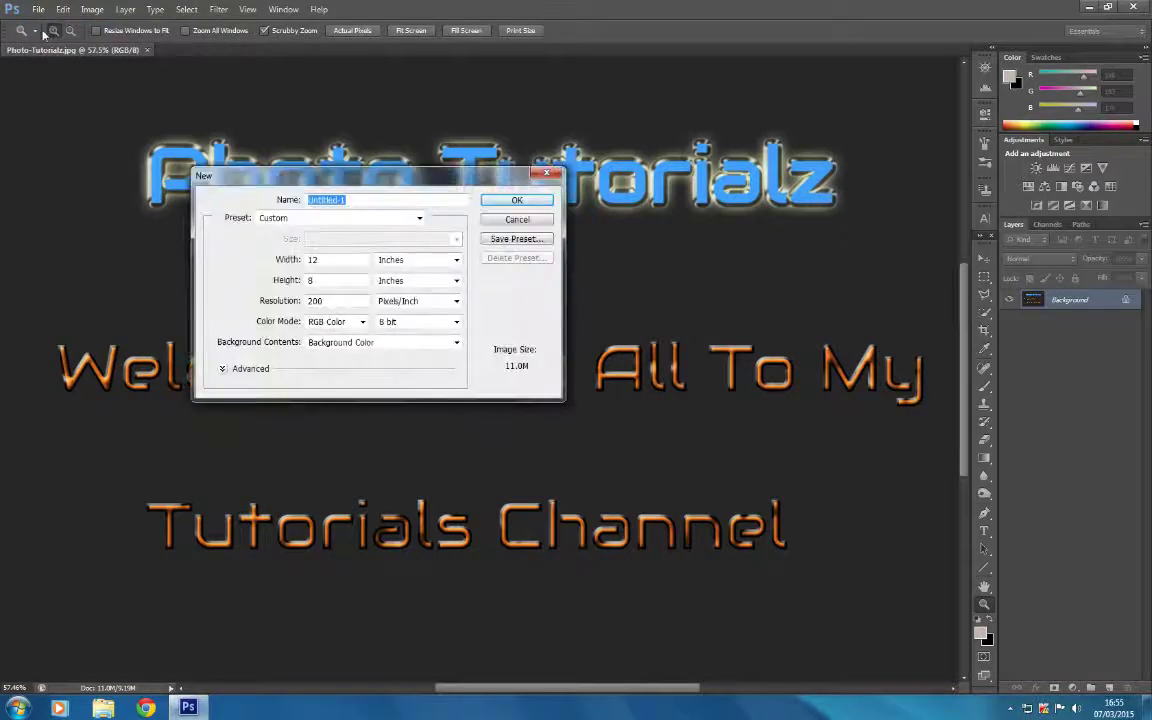
left_click(456, 344)
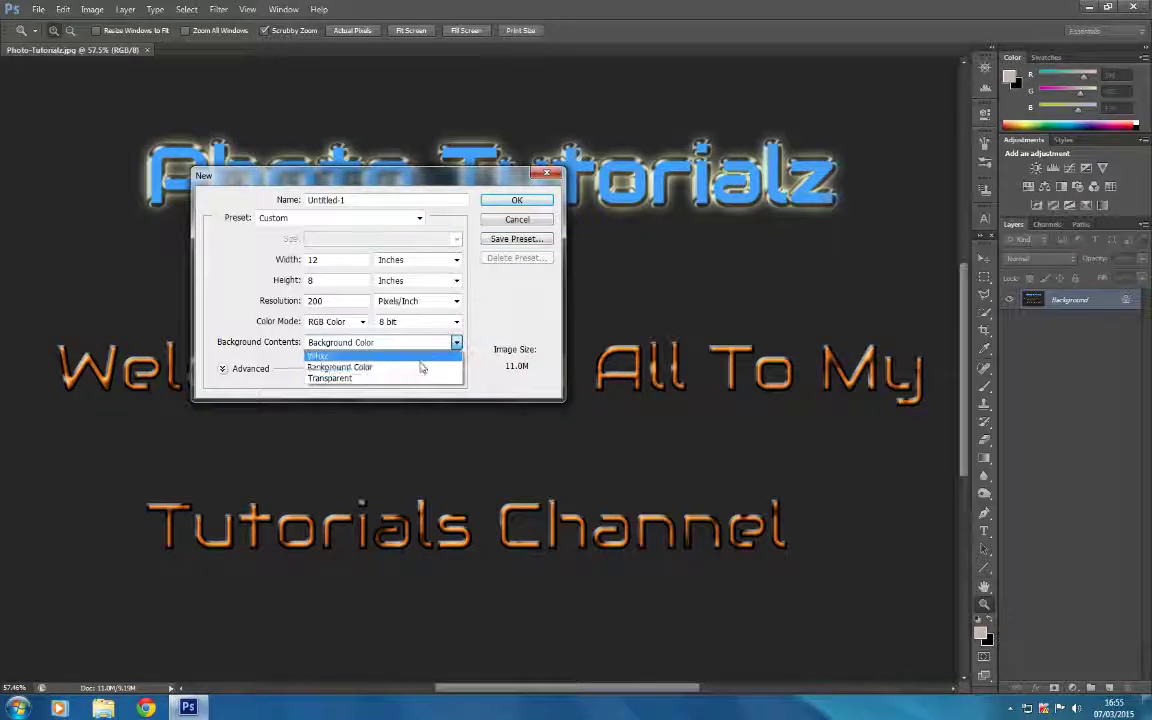
left_click(348, 379)
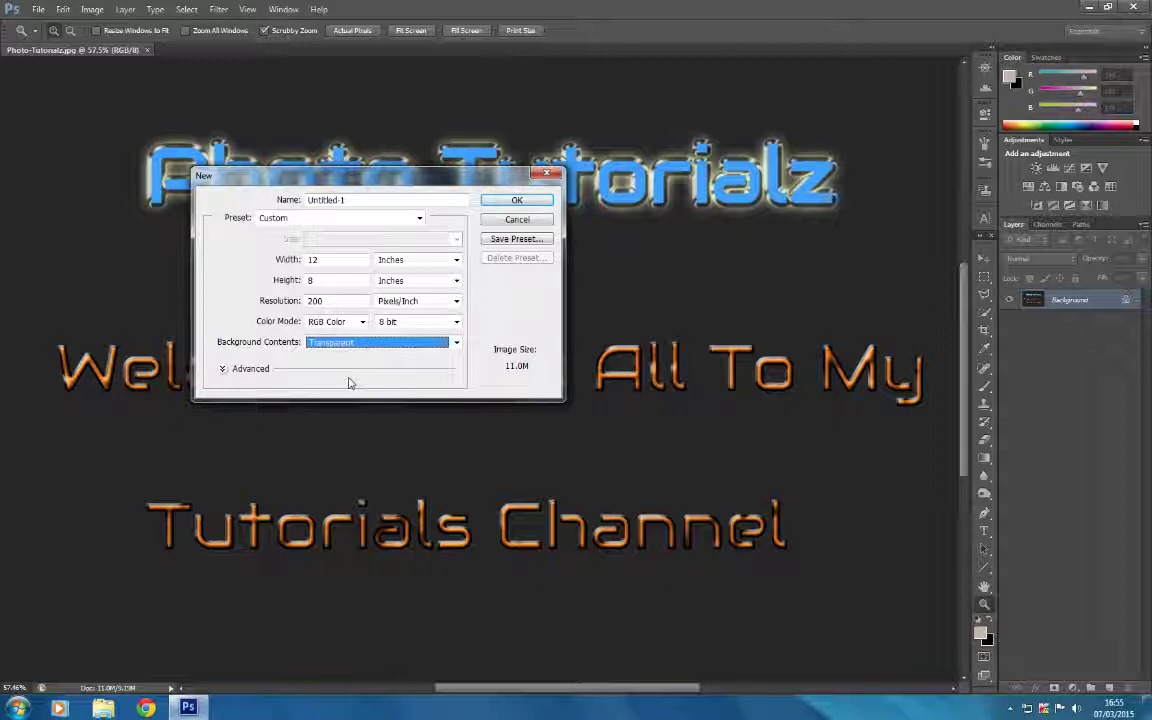
left_click(512, 201)
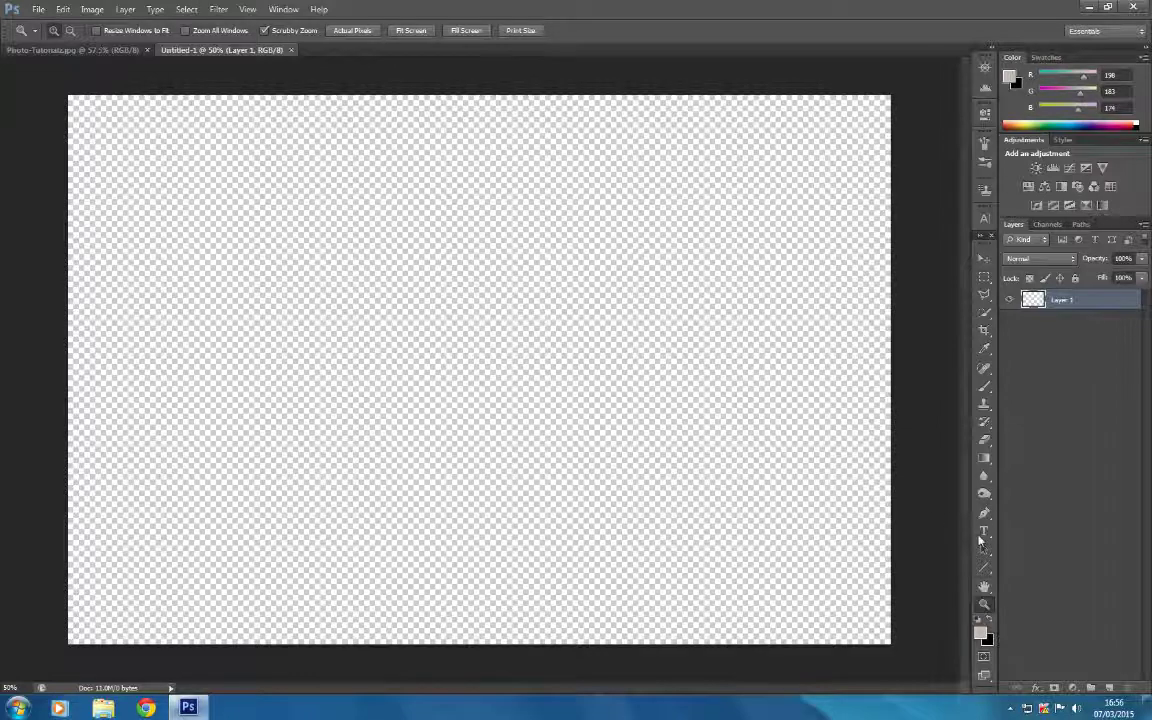
Draw a wide text box across the upper half of the canvas and set the text colour to gold d2a429.
left_click(983, 533)
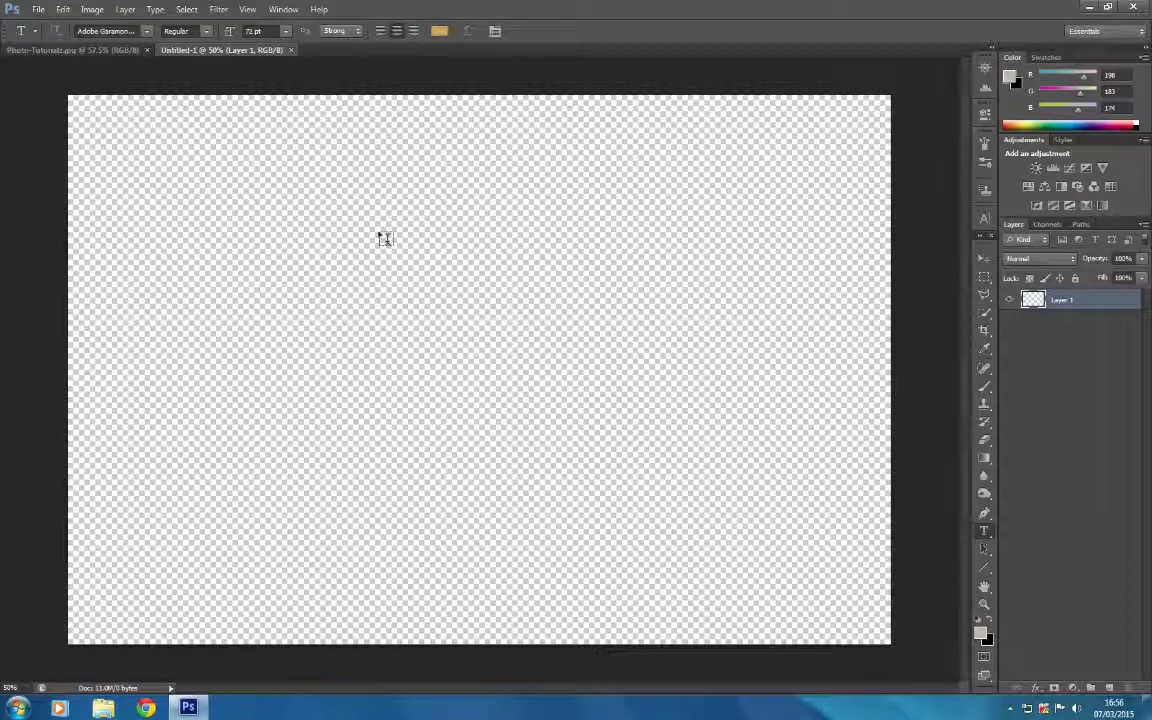
left_click_drag(146, 158, 834, 440)
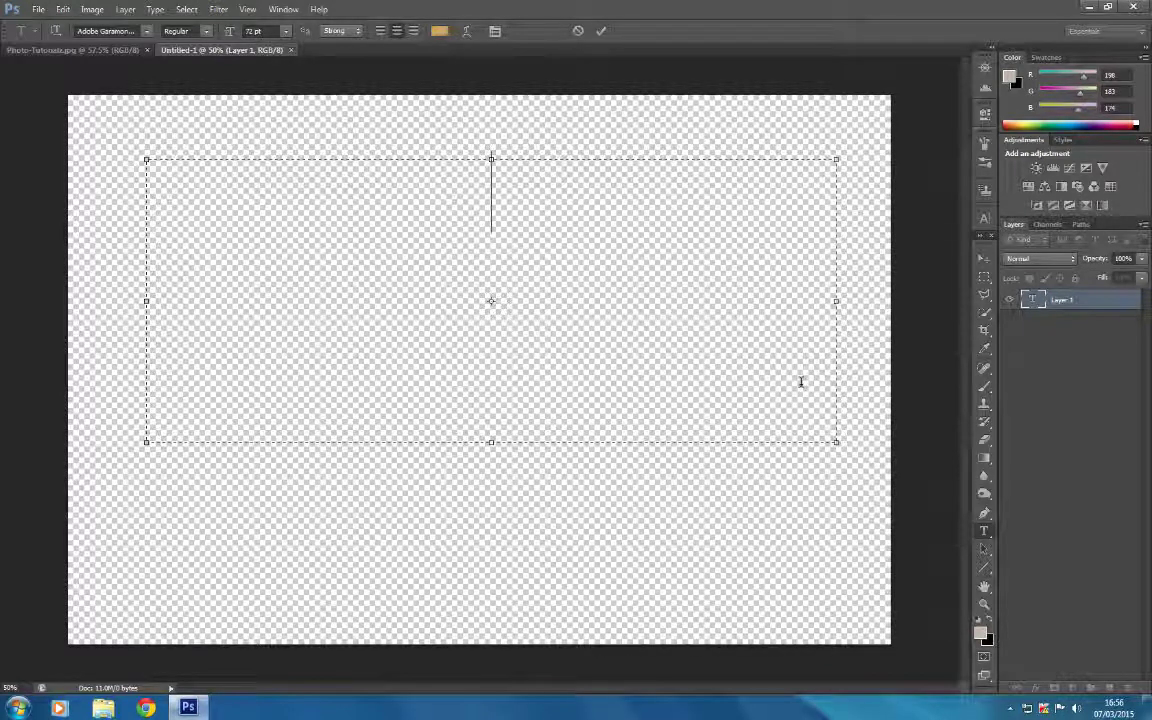
left_click(440, 32)
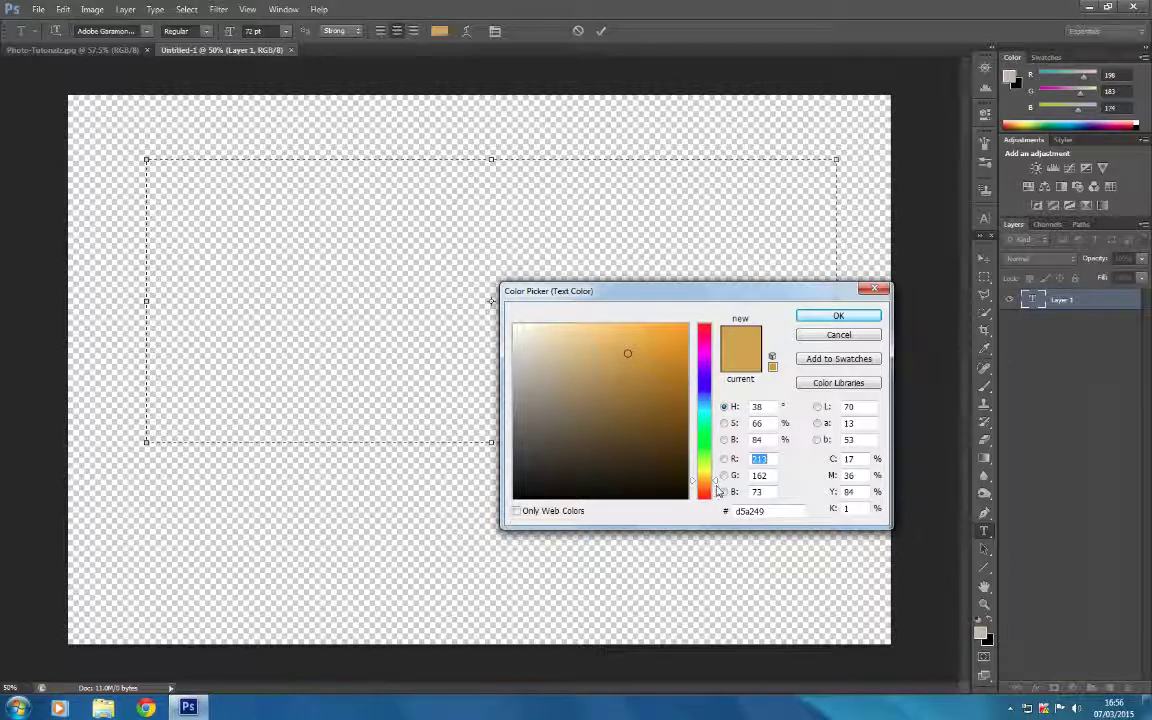
mouse_move(716, 488)
left_mouse_down()
mouse_move(711, 343)
mouse_move(701, 494)
mouse_move(701, 482)
left_mouse_up()
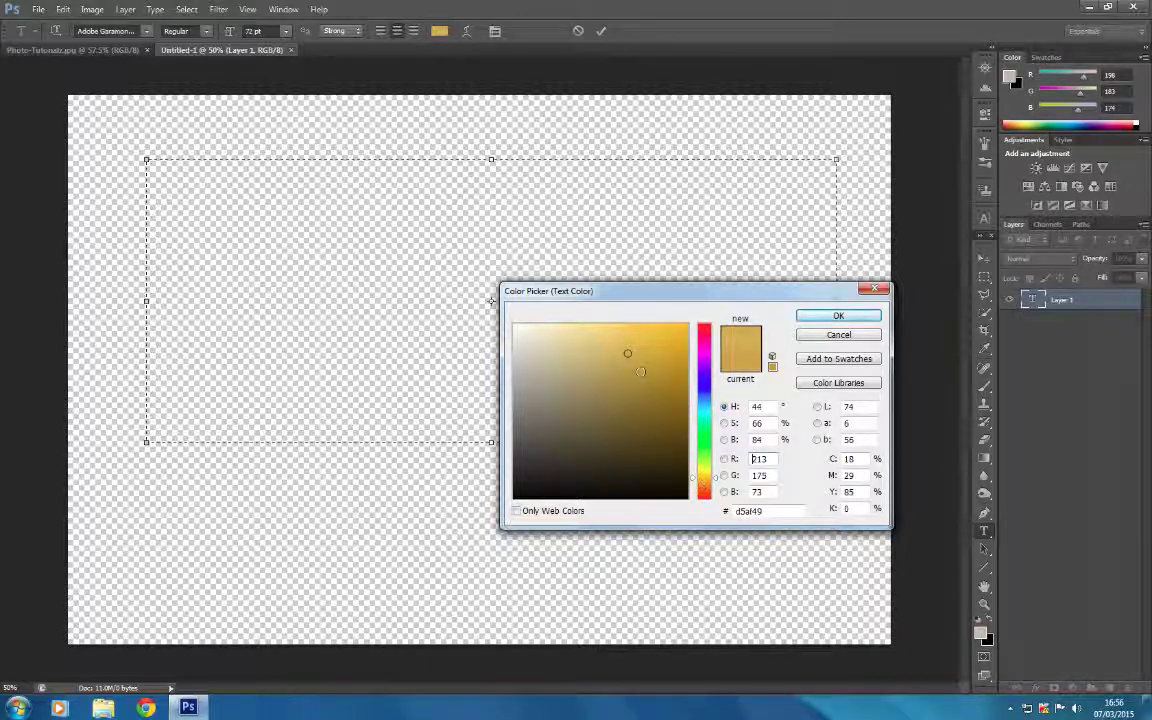
left_click(648, 354)
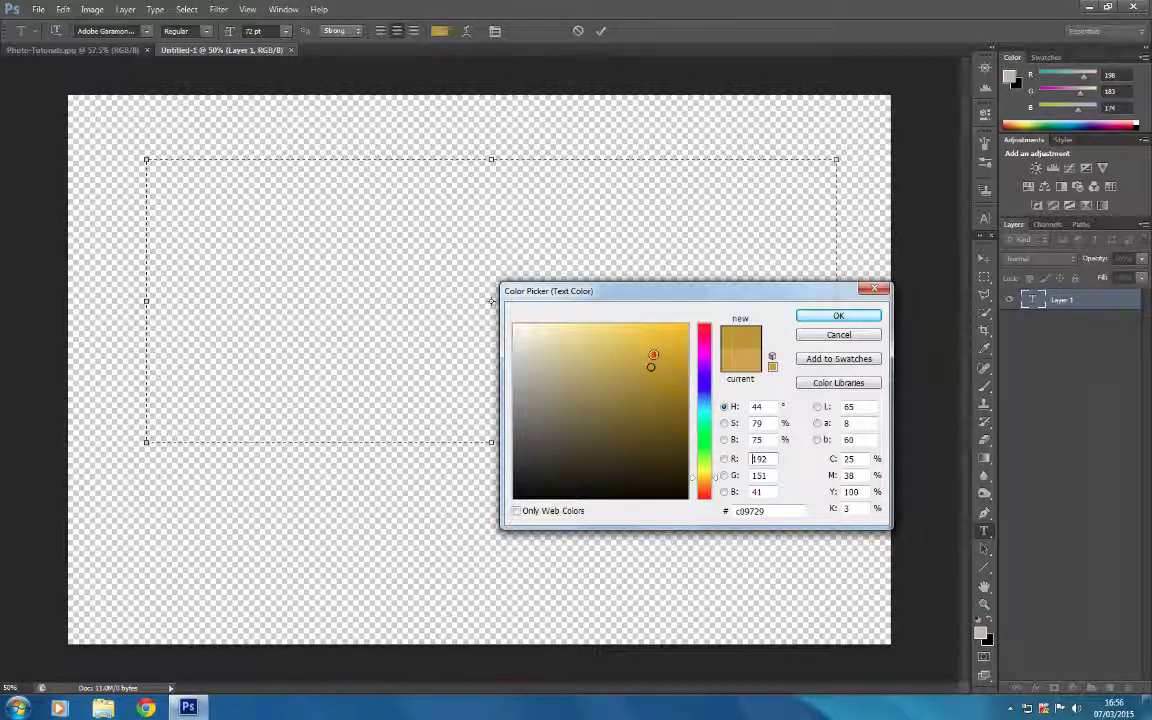
left_click(653, 354)
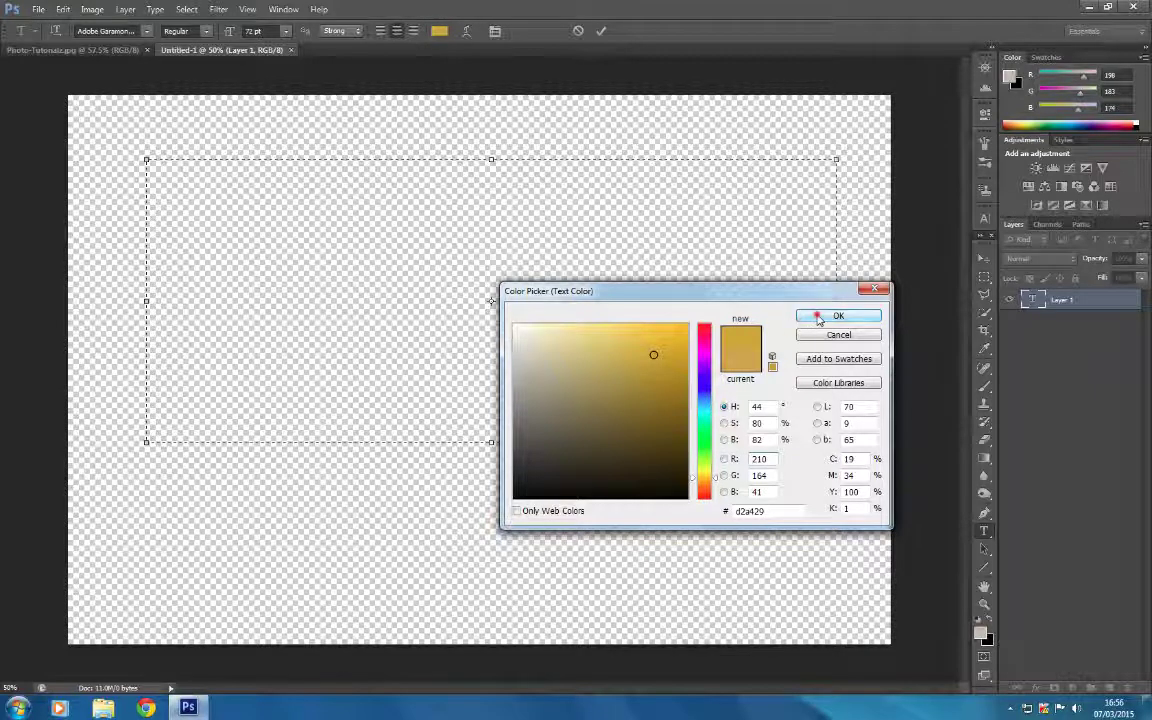
left_click(815, 316)
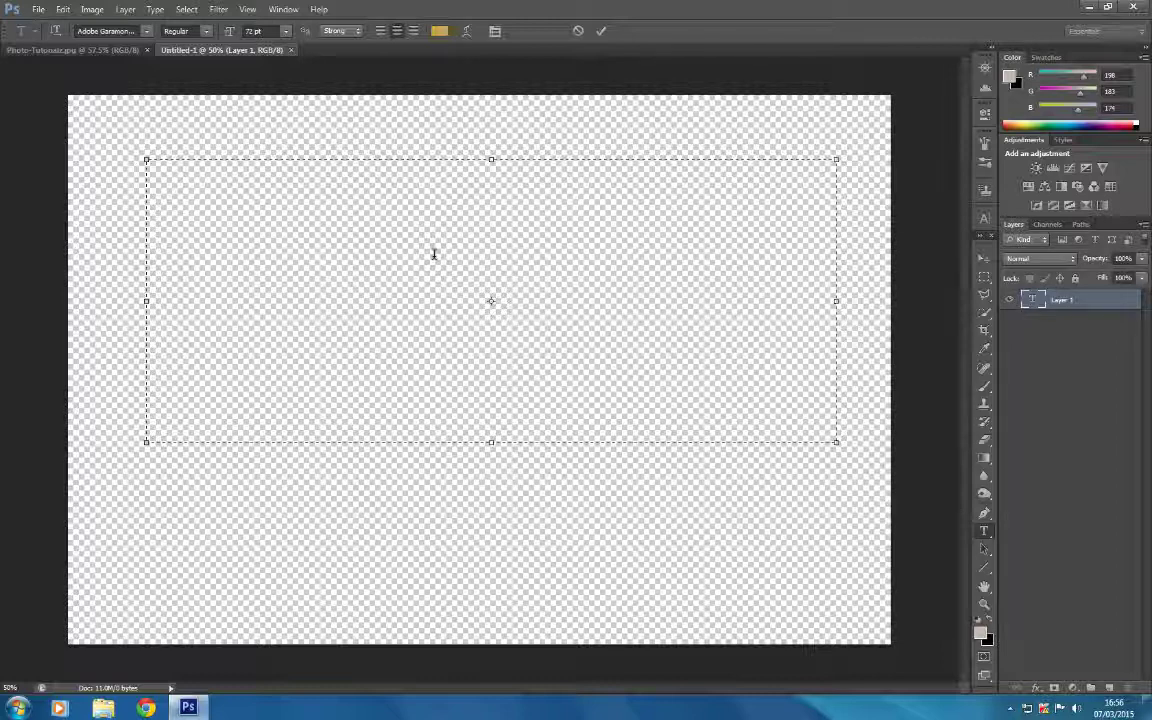
Enter the text "Gold Rush" in the text box and move it down towards the middle of the canvas.
type("G")
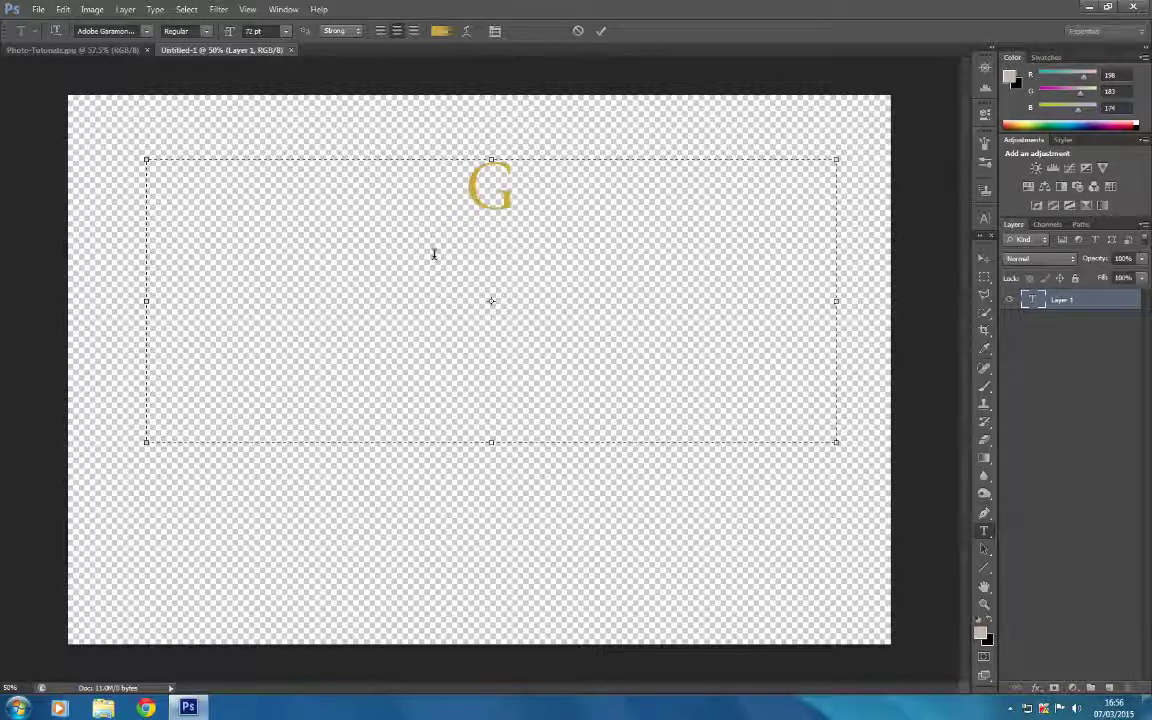
type("old")
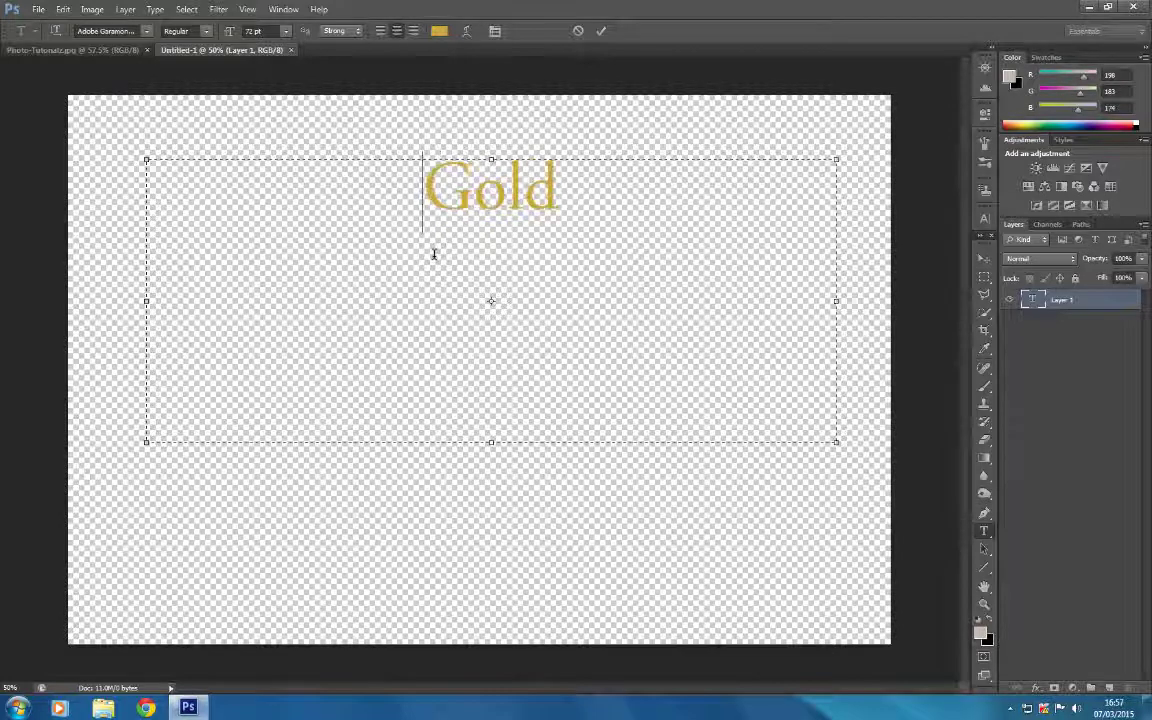
type(" R")
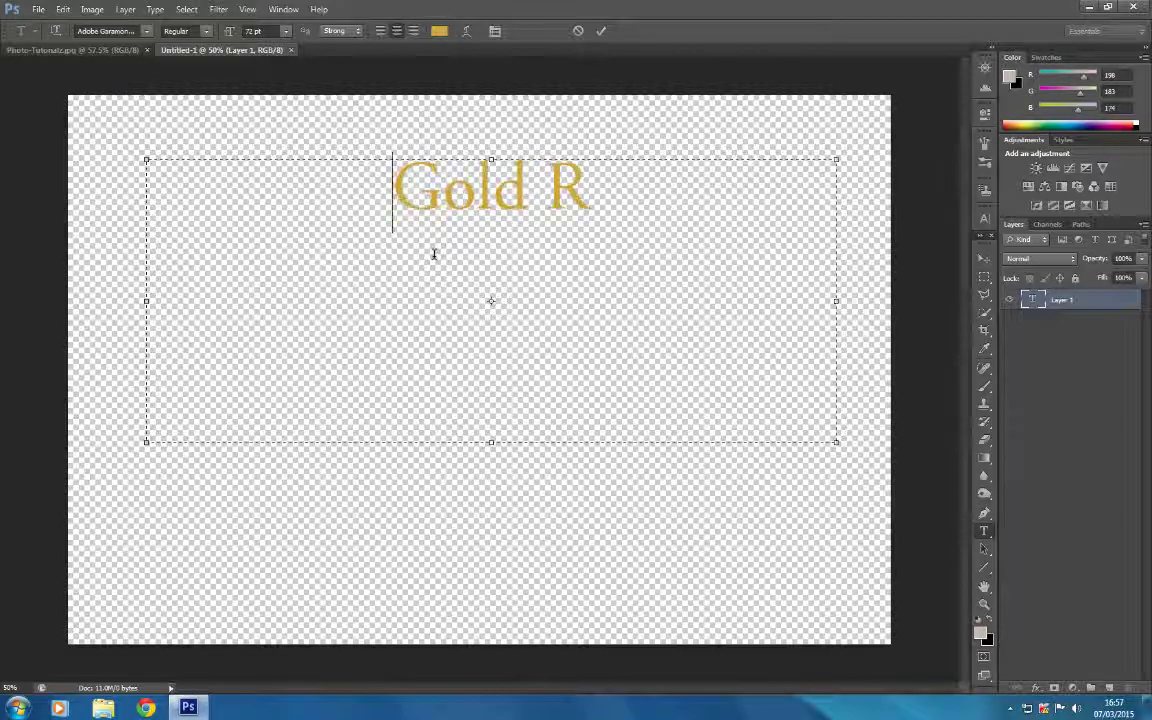
type("ush")
key("Home")
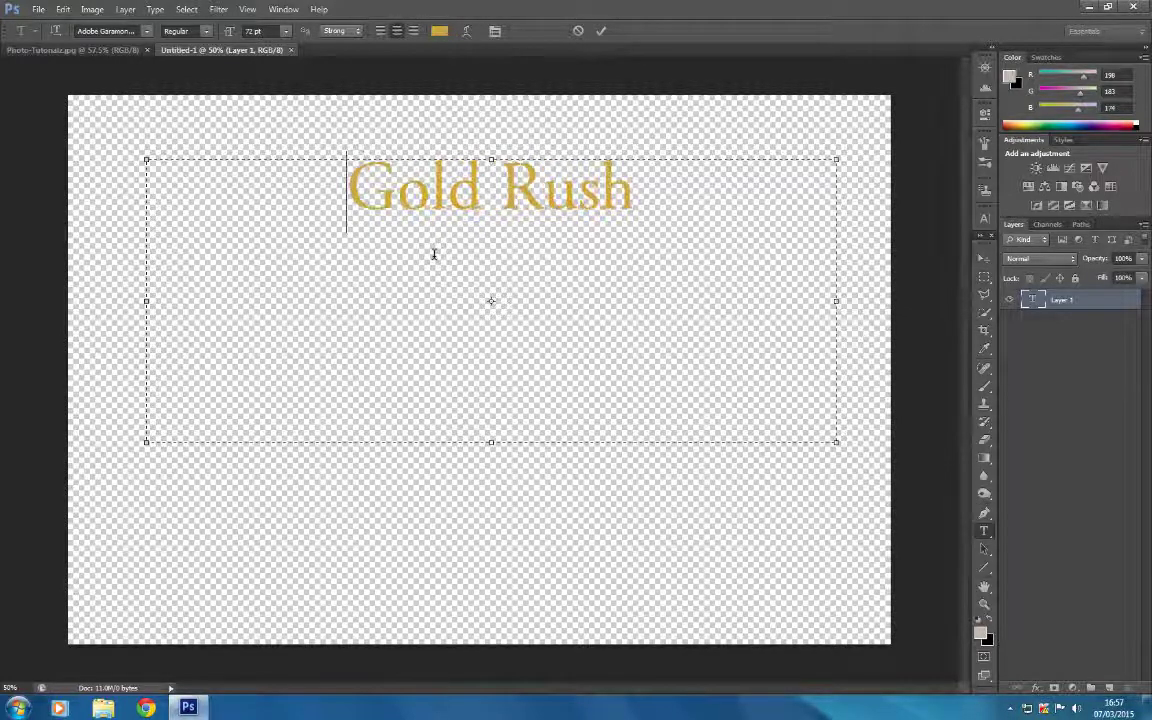
left_click(601, 34)
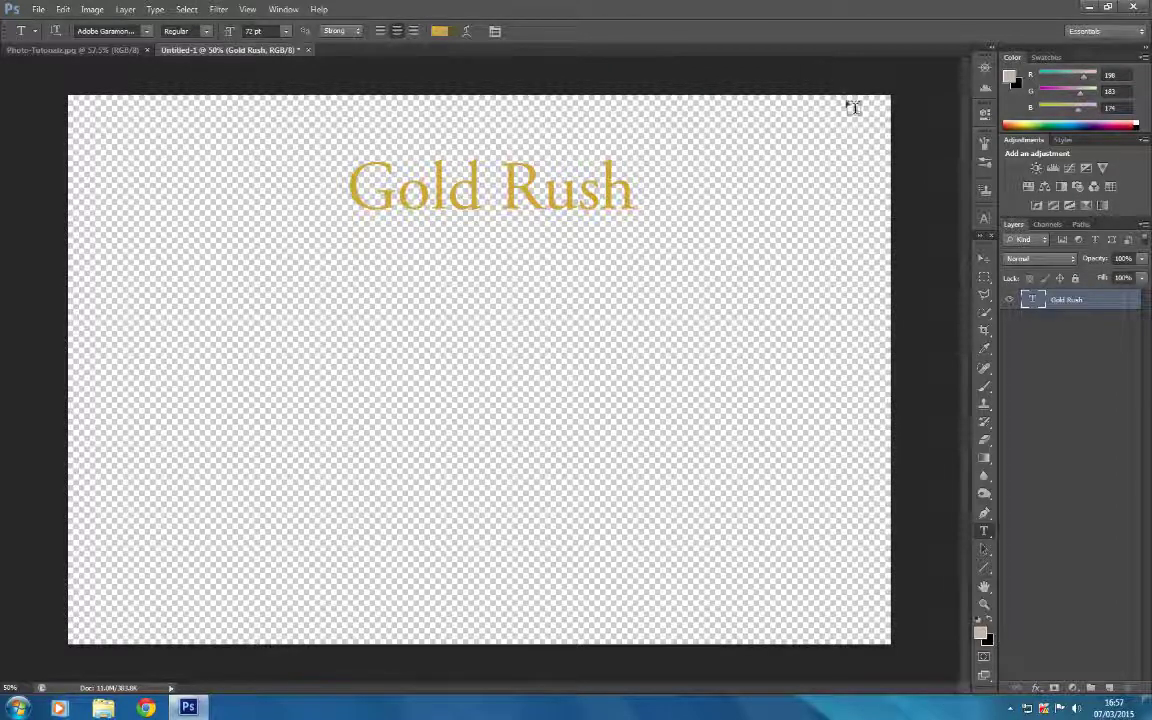
left_click(984, 258)
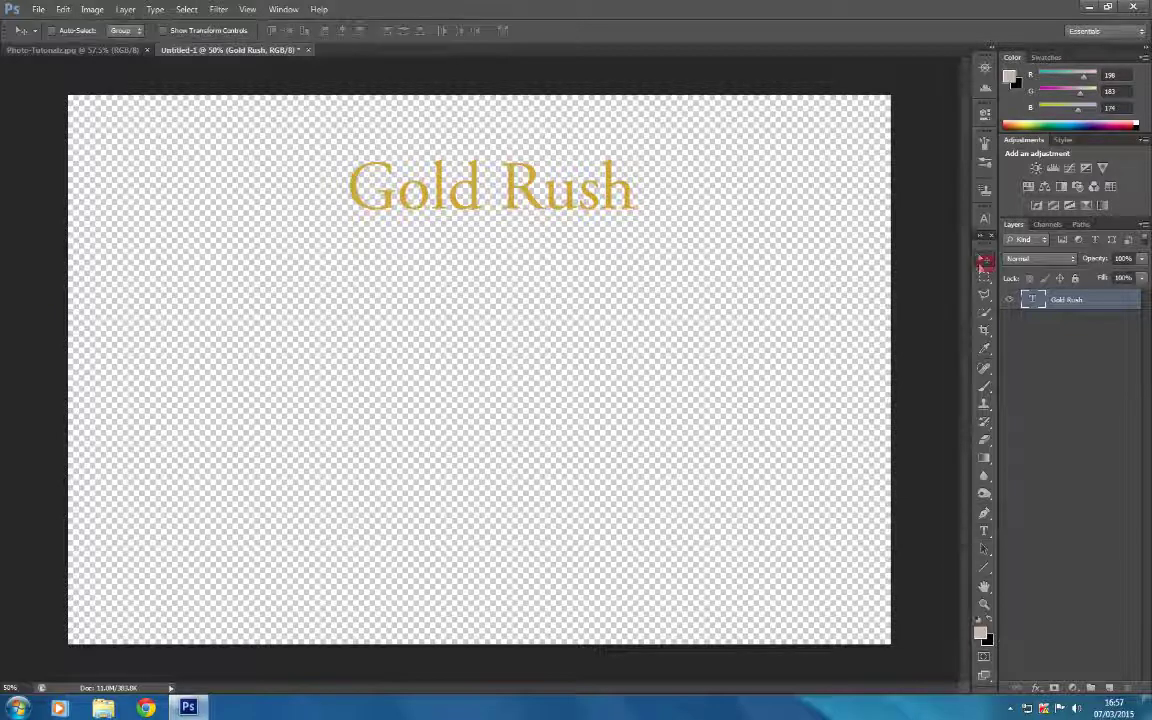
left_click_drag(545, 252, 548, 401)
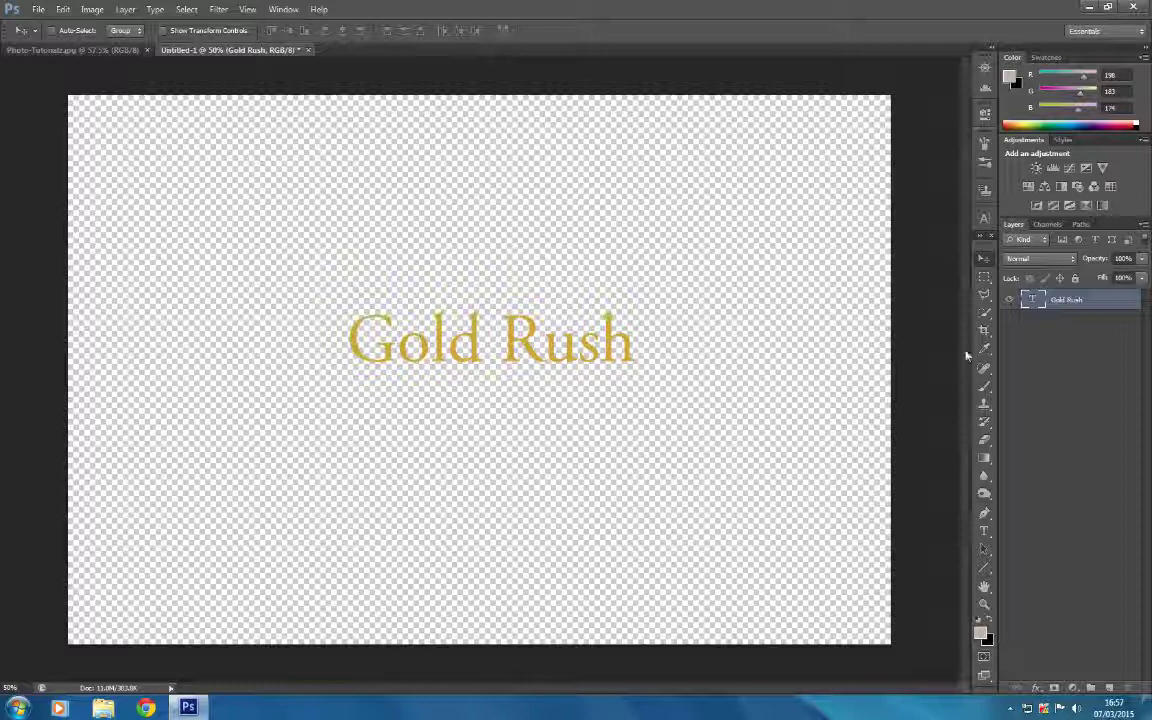
Crop the canvas inwards on all four sides around "Gold Rush" and recentre the text in the cropped area.
left_click(984, 330)
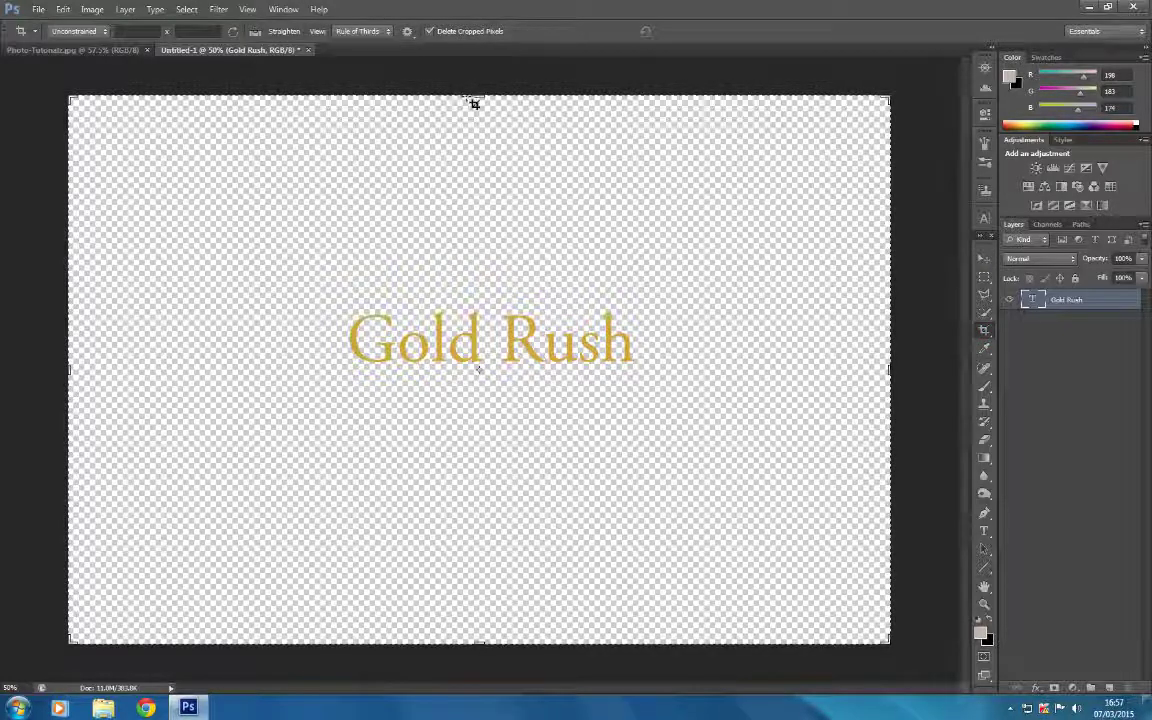
mouse_move(476, 99)
left_mouse_down()
mouse_move(466, 113)
mouse_move(476, 158)
left_mouse_up()
left_click_drag(886, 370, 836, 370)
left_click_drag(482, 584, 481, 562)
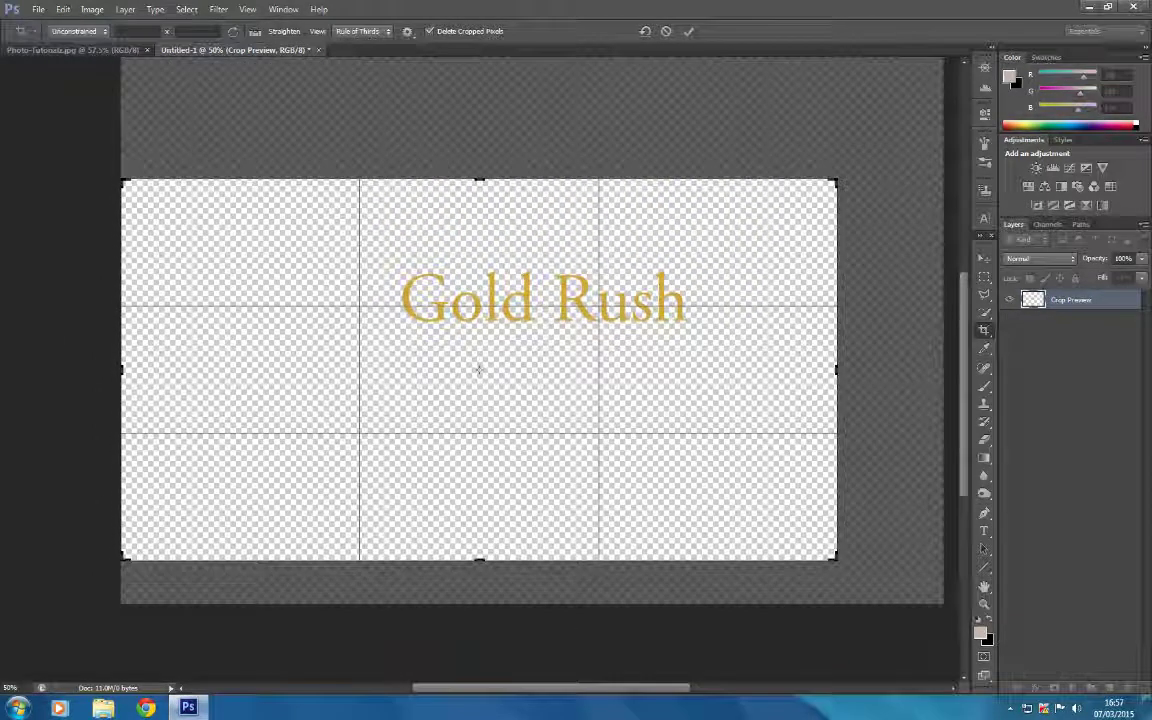
left_click_drag(123, 370, 183, 370)
left_click(688, 31)
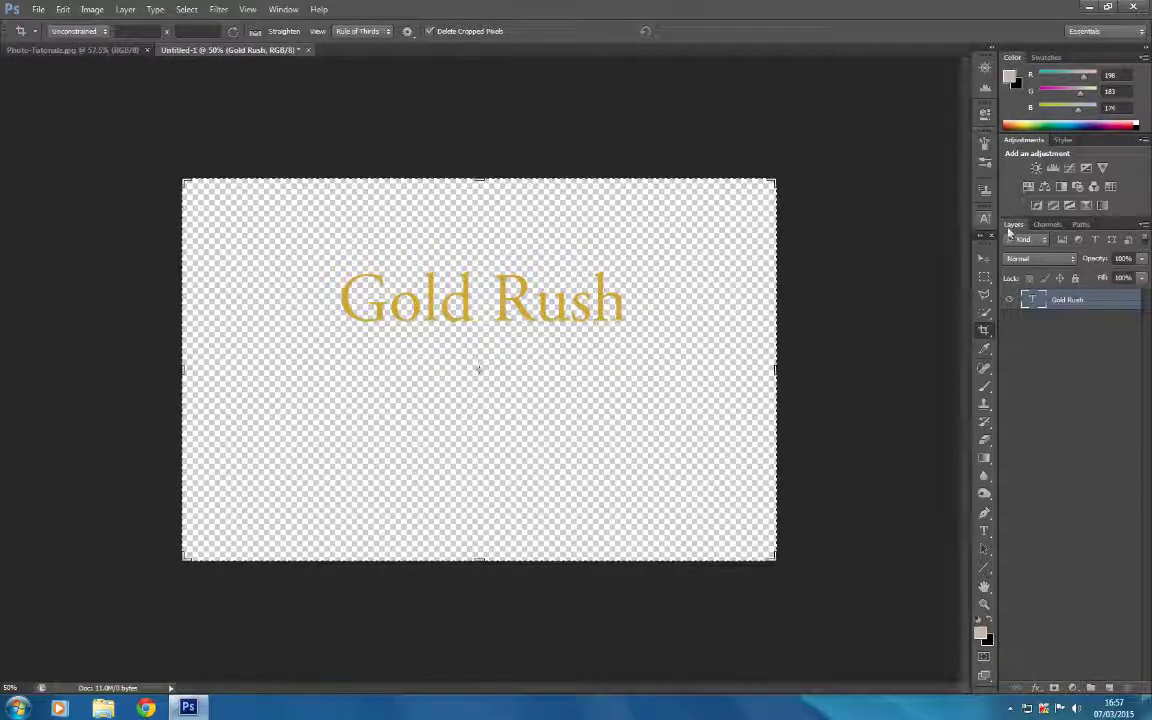
left_click(985, 258)
left_click_drag(510, 304, 514, 370)
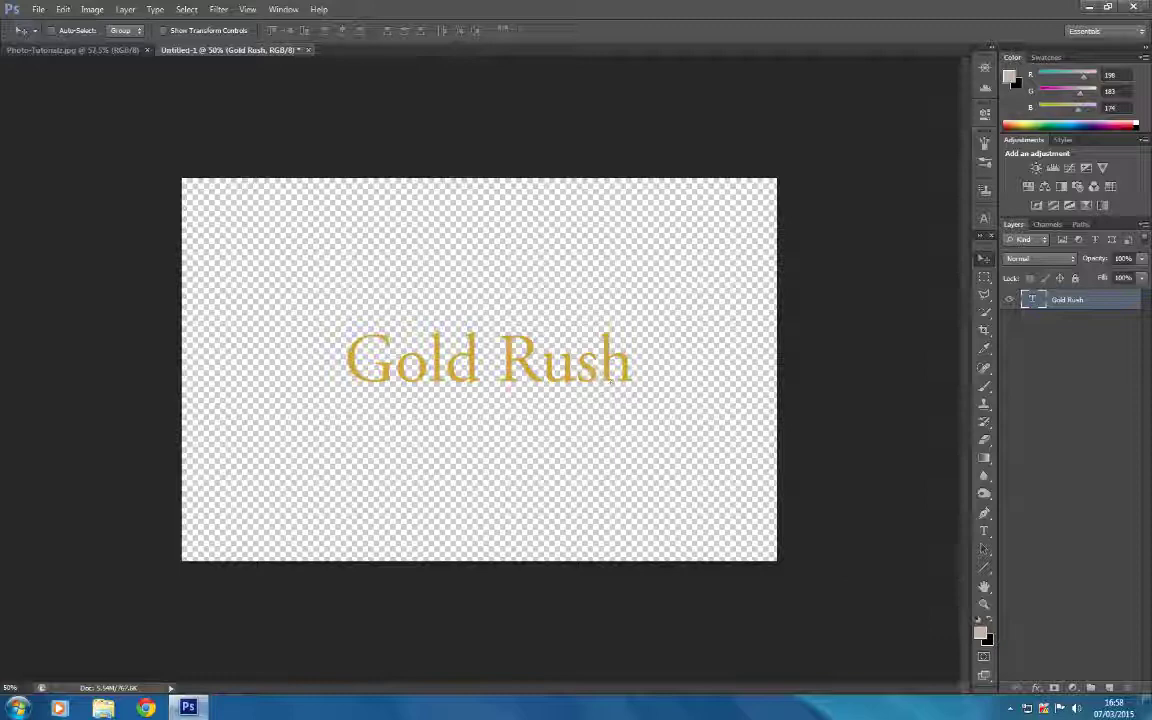
left_click(986, 642)
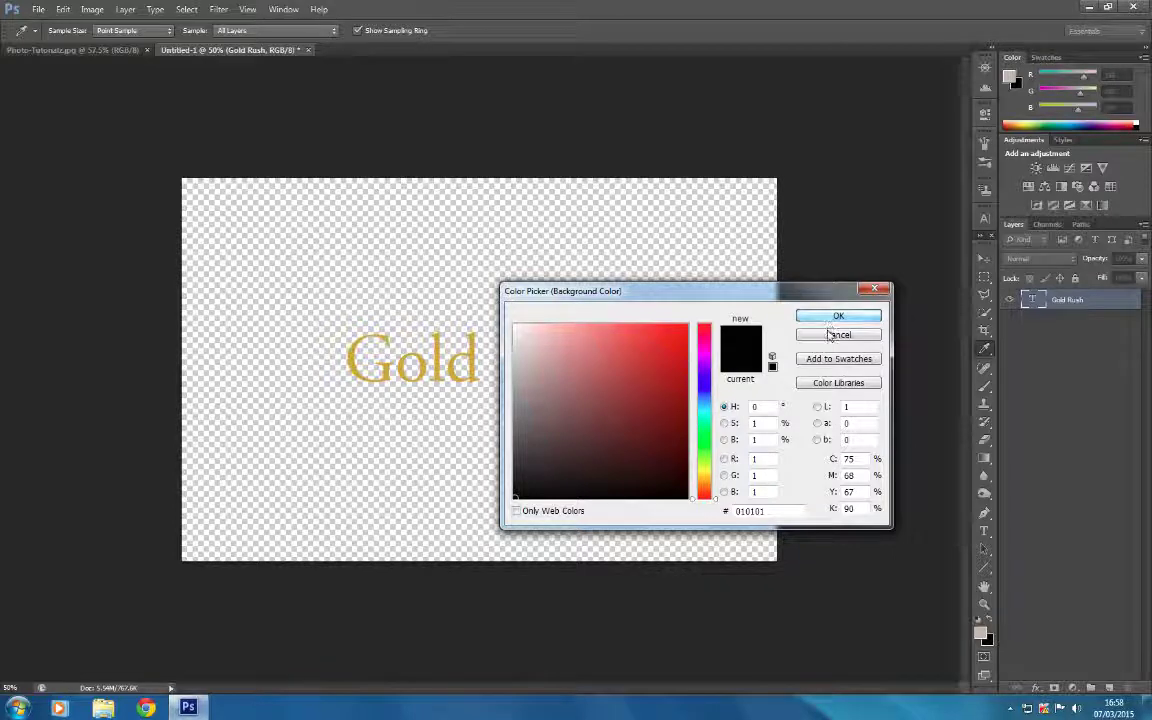
left_click(829, 335)
key("v")
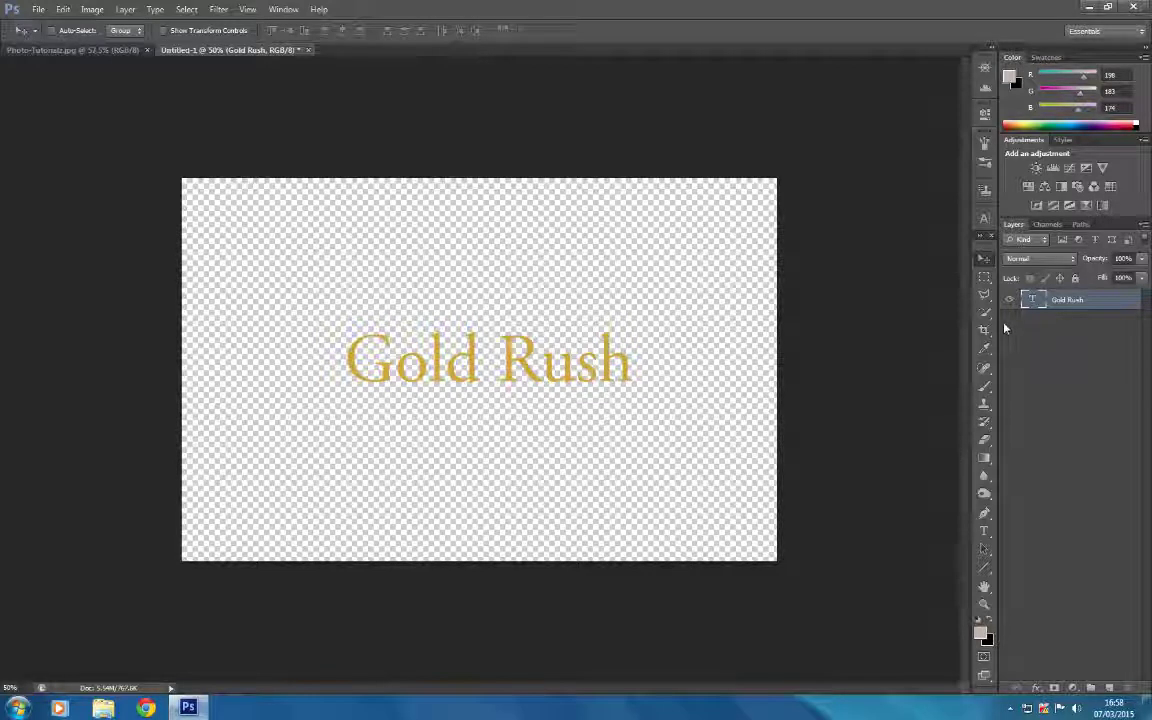
right_click(1058, 306)
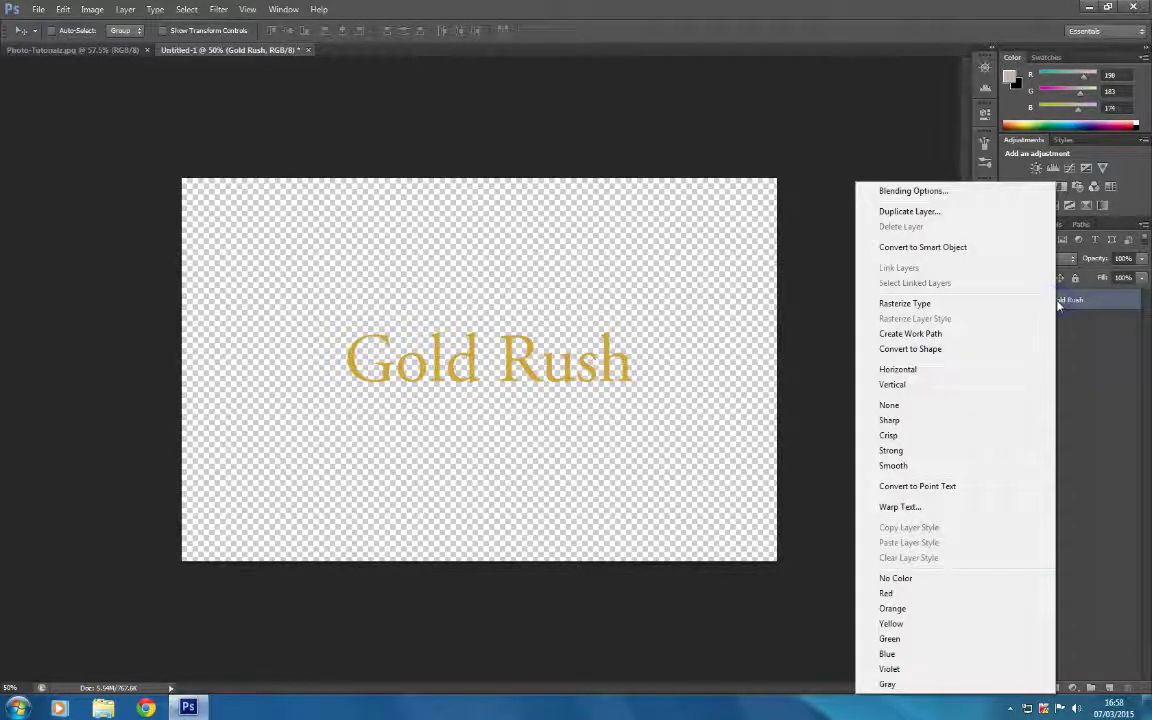
left_click(1068, 330)
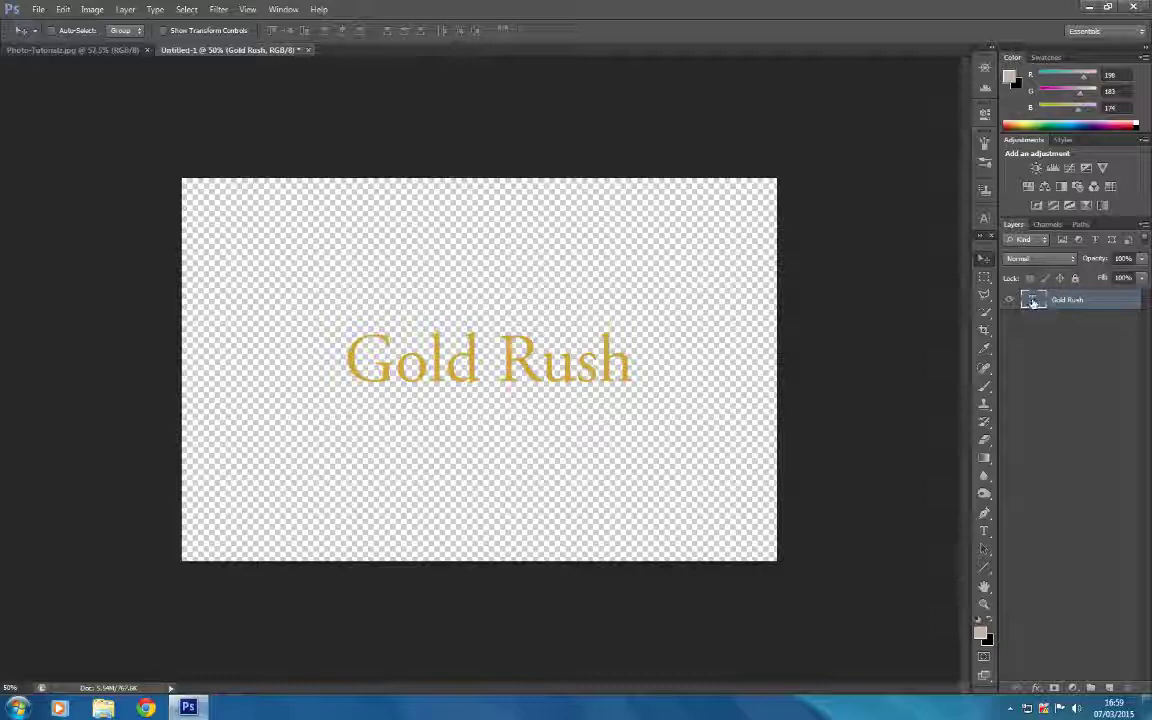
right_click(1033, 302)
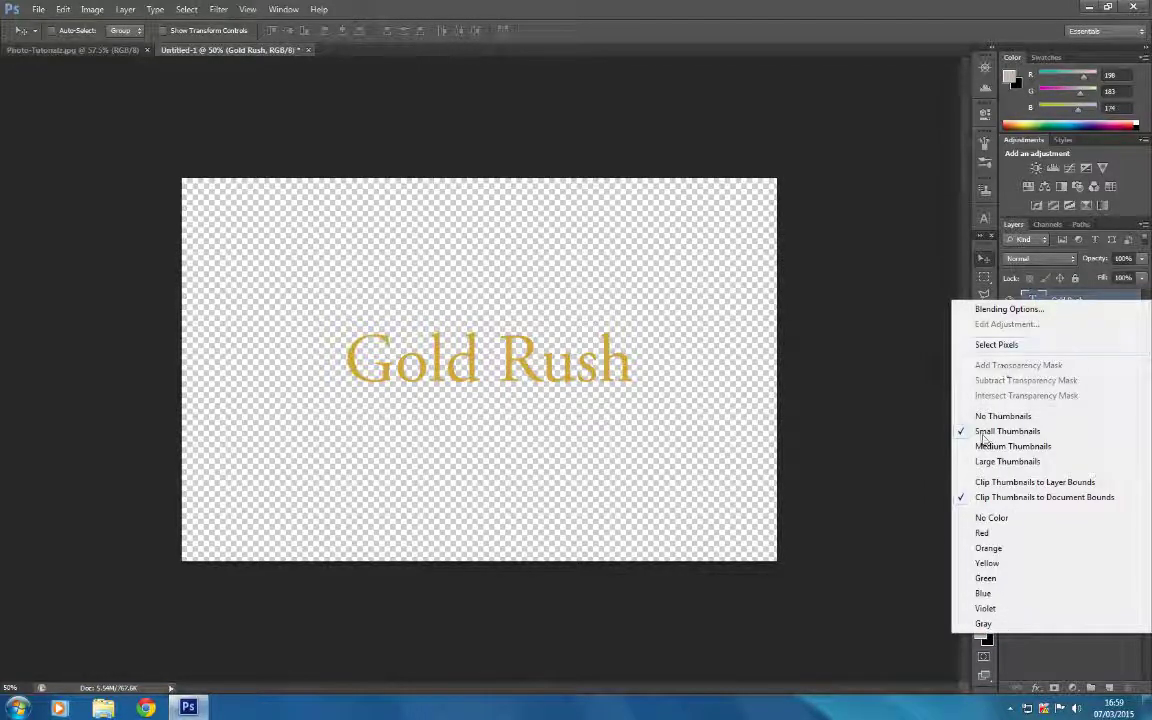
left_click(929, 355)
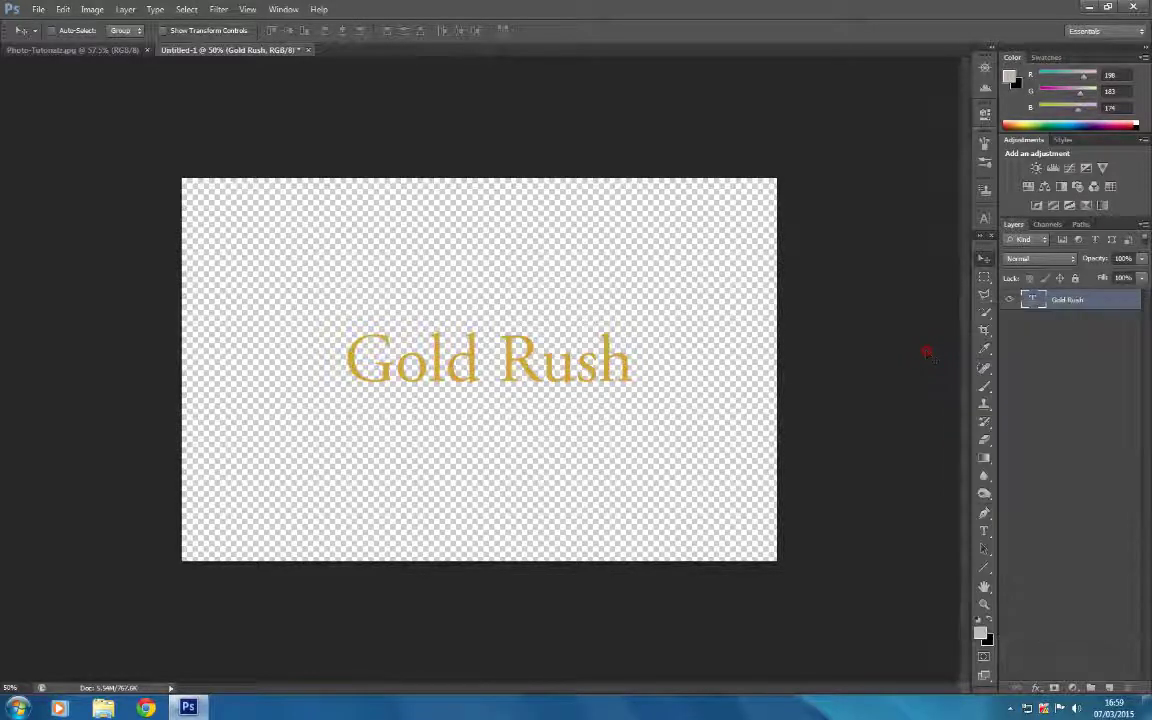
right_click(1063, 303)
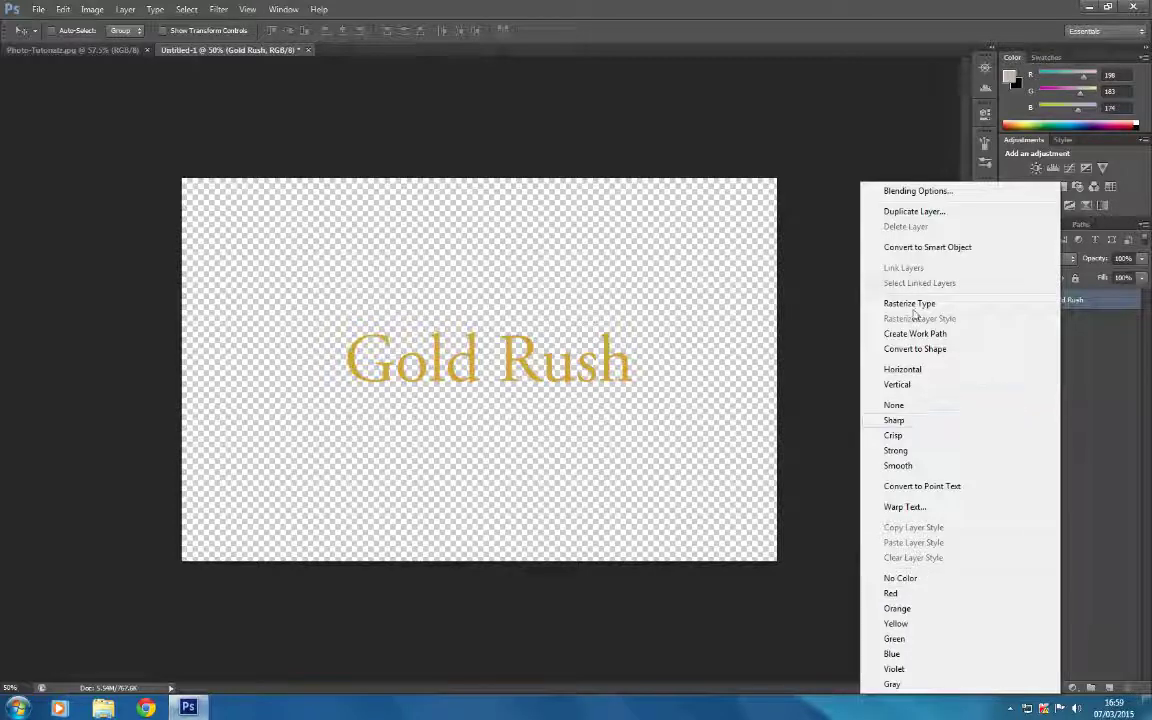
left_click(1097, 359)
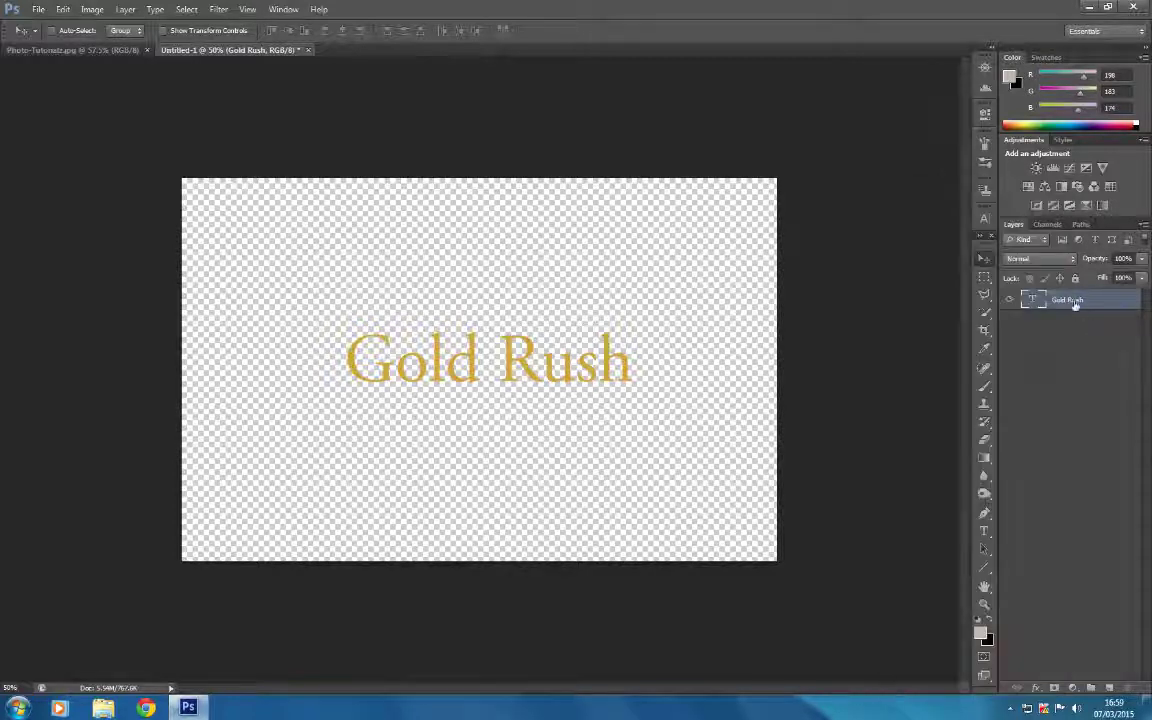
left_click(1062, 307)
right_click(1062, 307)
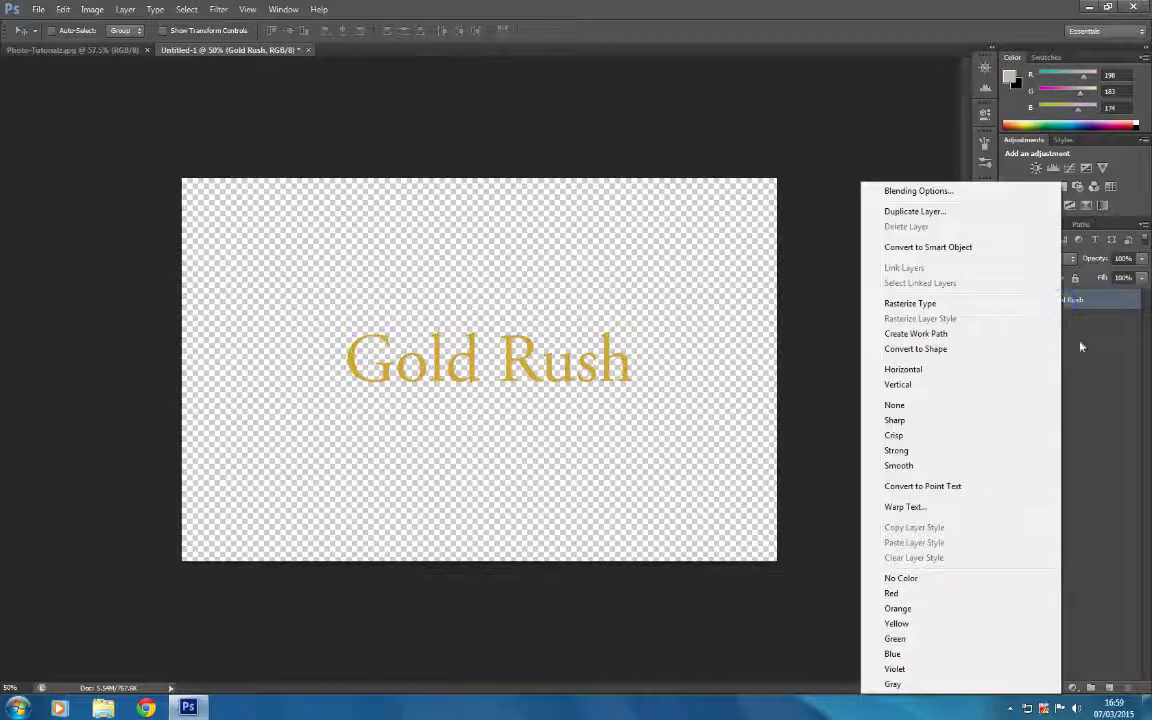
Open the blending options of the "Gold Rush" text layer.
key("Escape")
right_click(1041, 306)
left_click(912, 328)
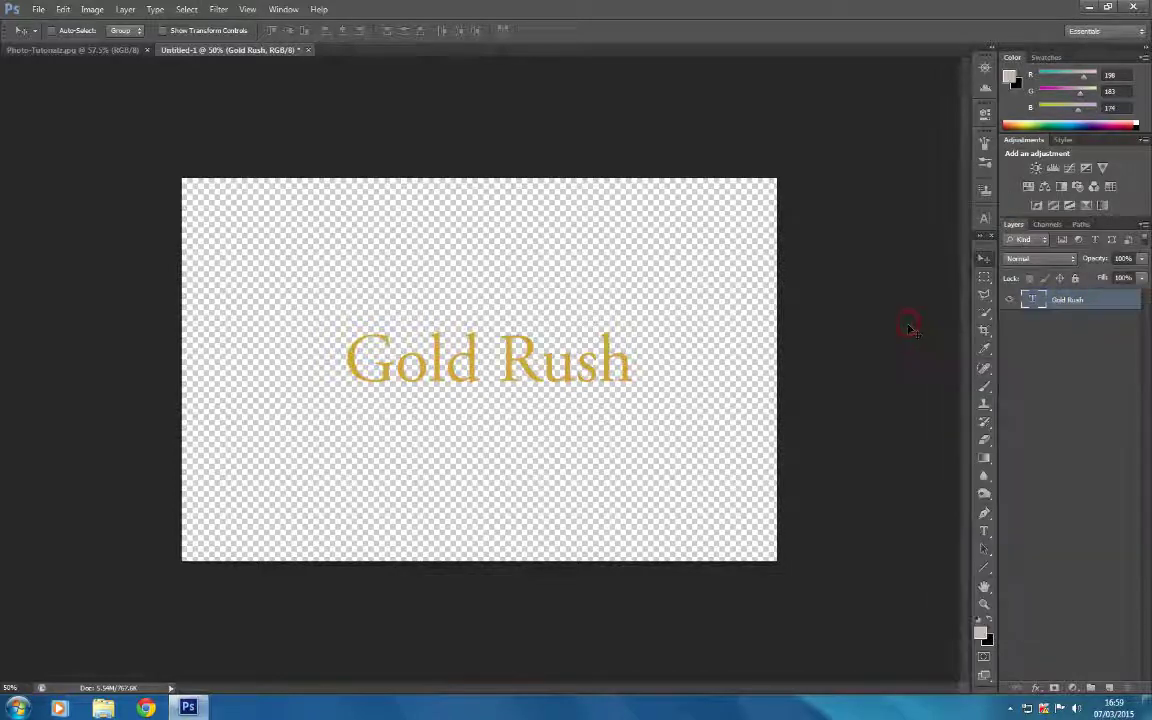
double_click(1064, 302)
right_click(1064, 303)
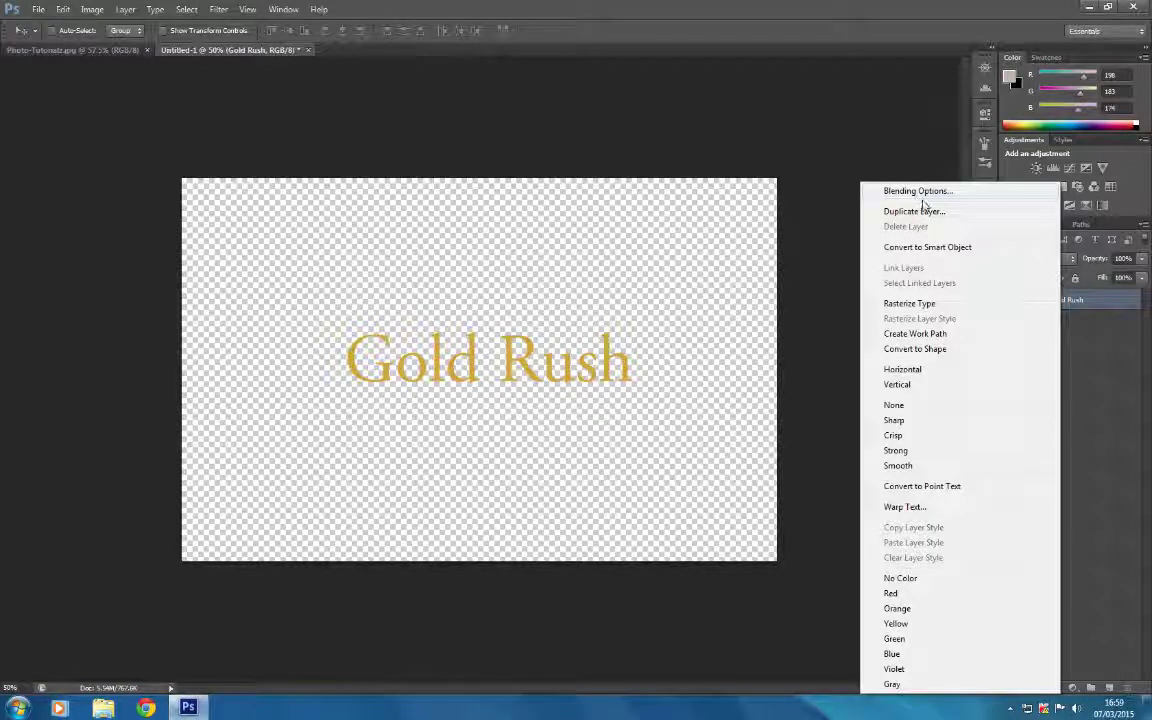
left_click(1085, 335)
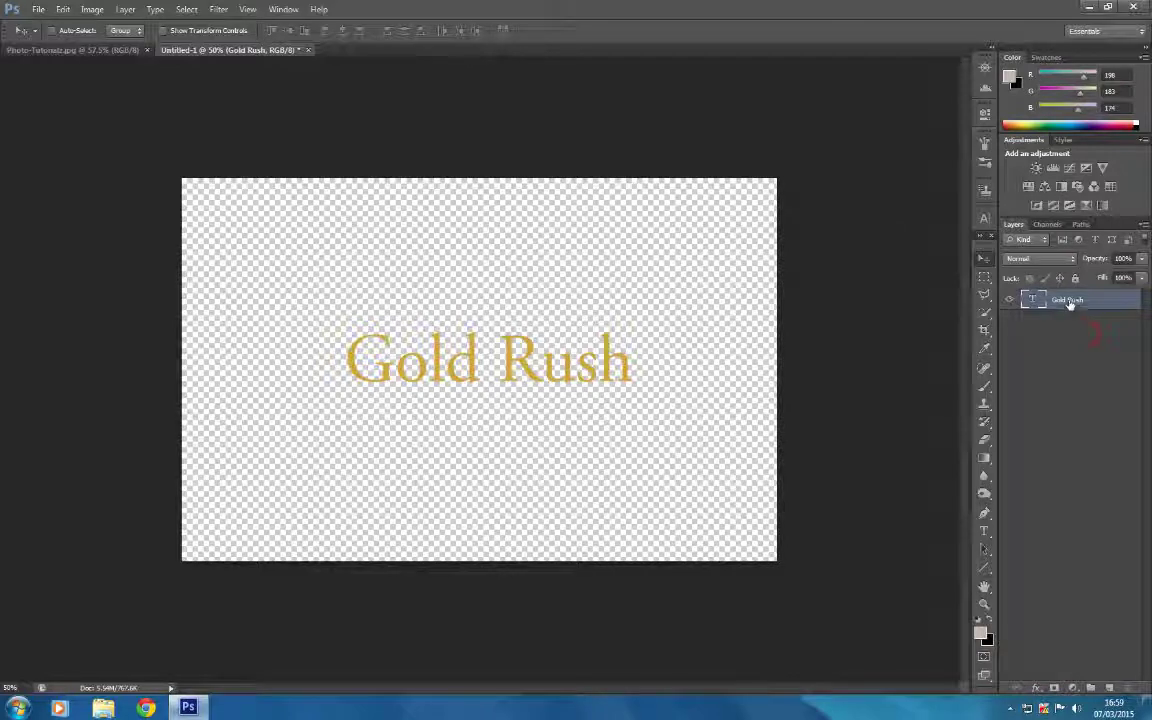
right_click(1069, 302)
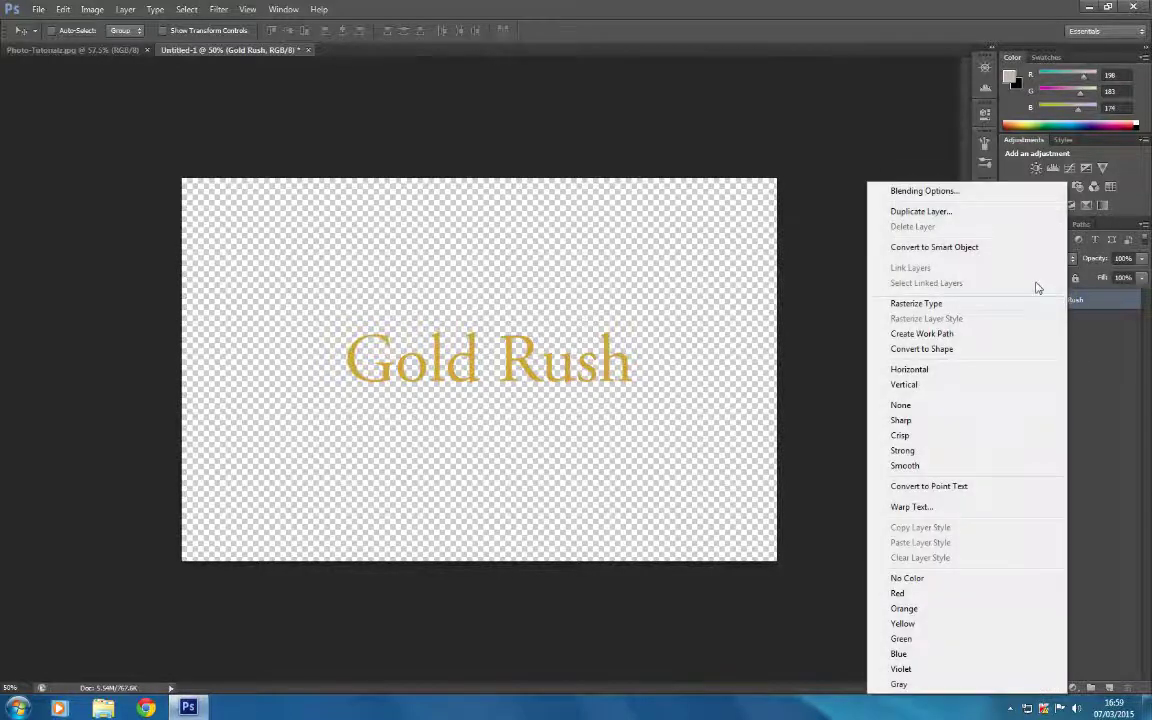
left_click(915, 190)
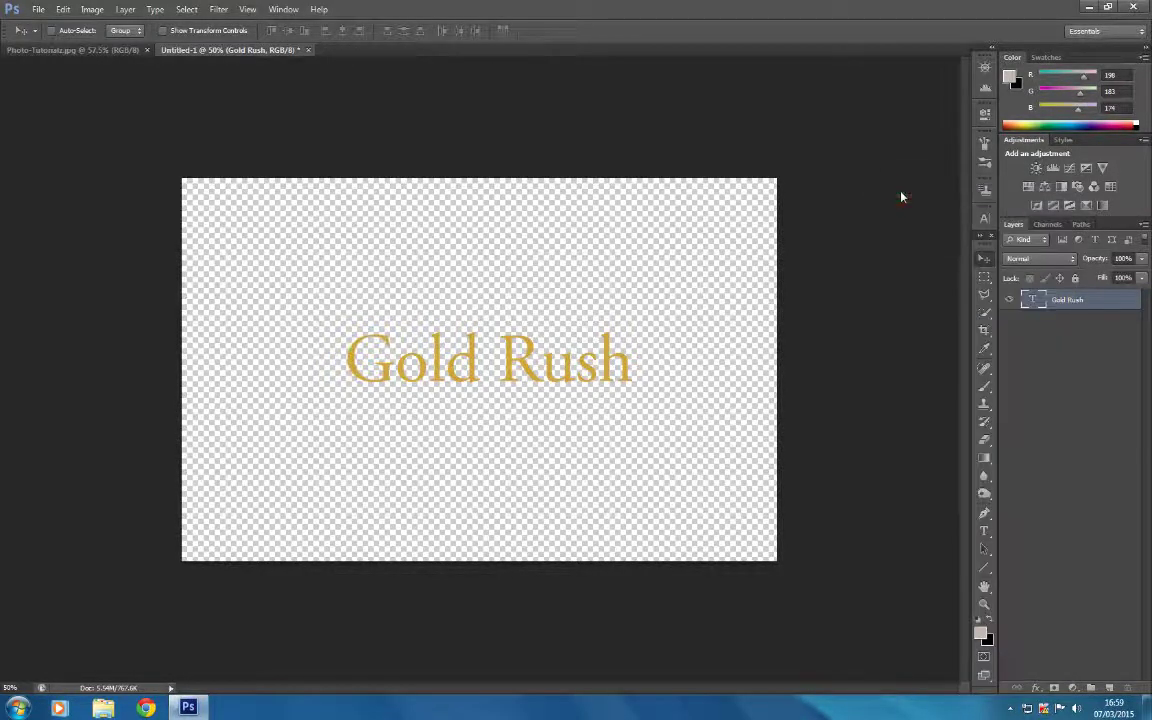
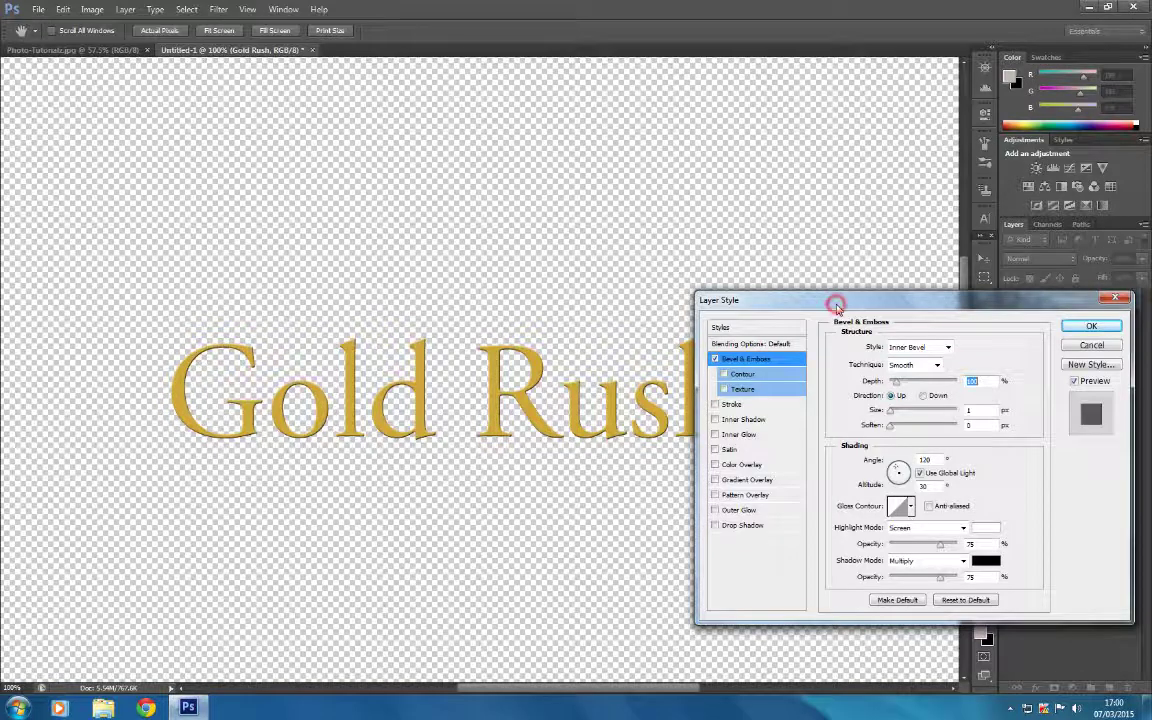
Set the text's Bevel & Emboss depth to 480%, size to 8 px and soften to 0 px.
left_click_drag(838, 308, 906, 308)
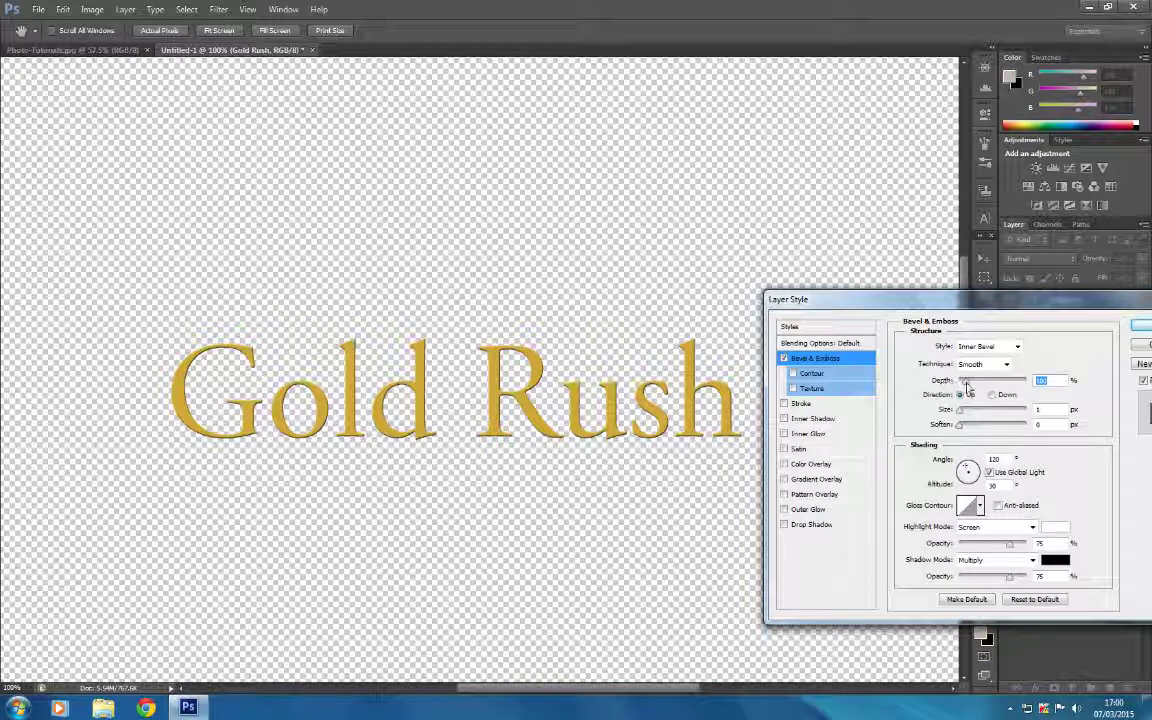
left_click_drag(946, 383, 997, 394)
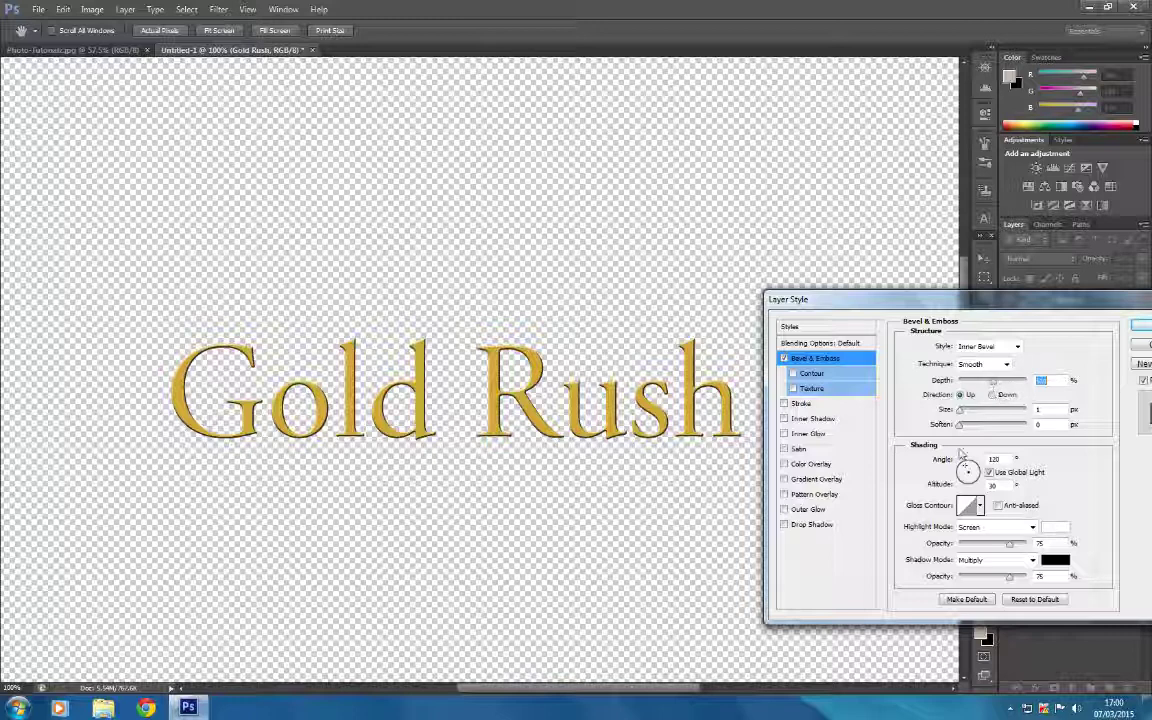
left_click_drag(958, 410, 964, 411)
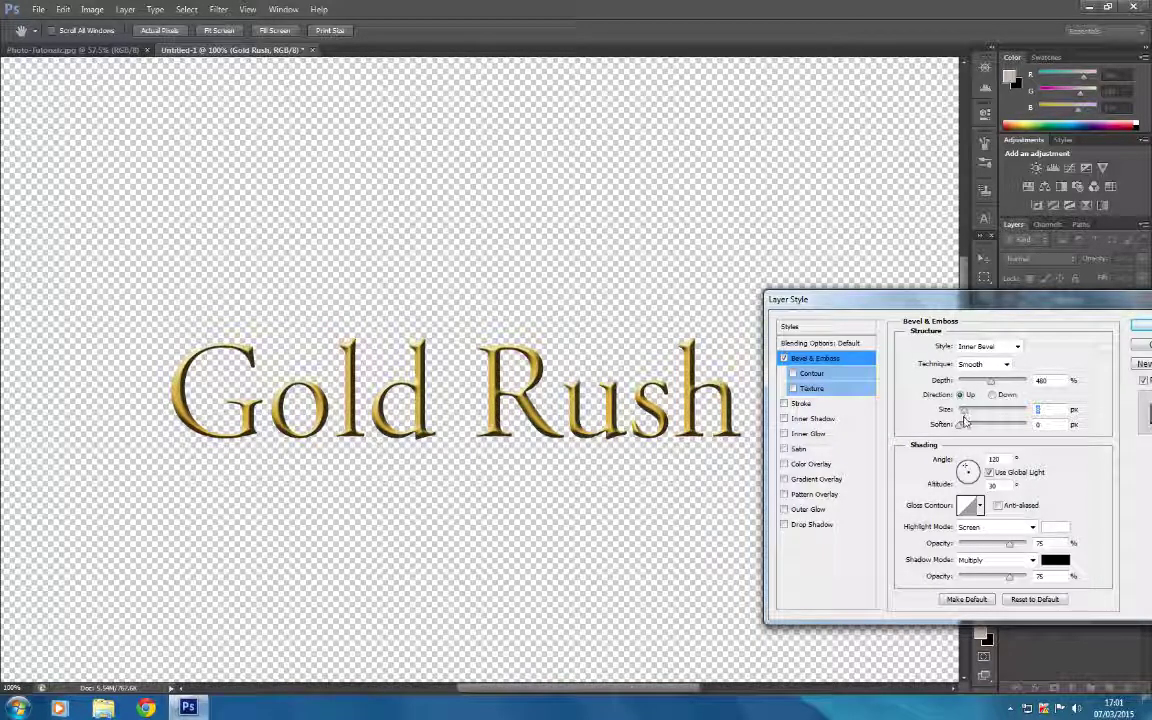
left_click(962, 425)
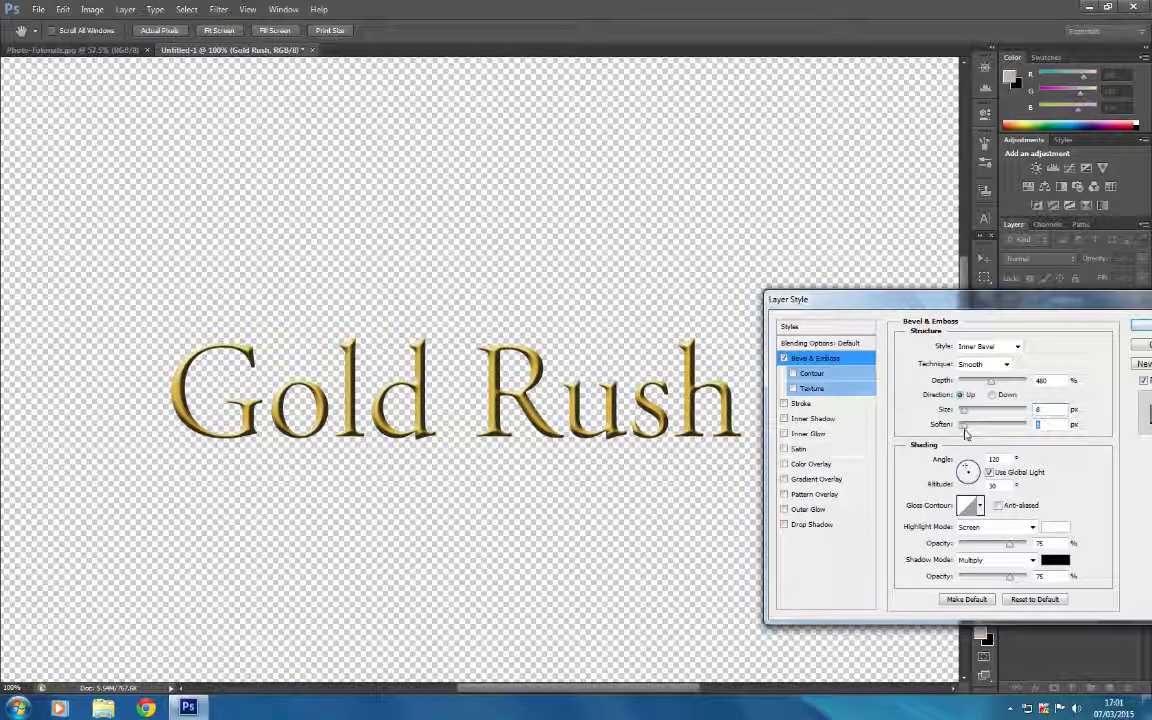
mouse_move(967, 430)
left_mouse_down()
mouse_move(980, 432)
mouse_move(957, 432)
left_mouse_up()
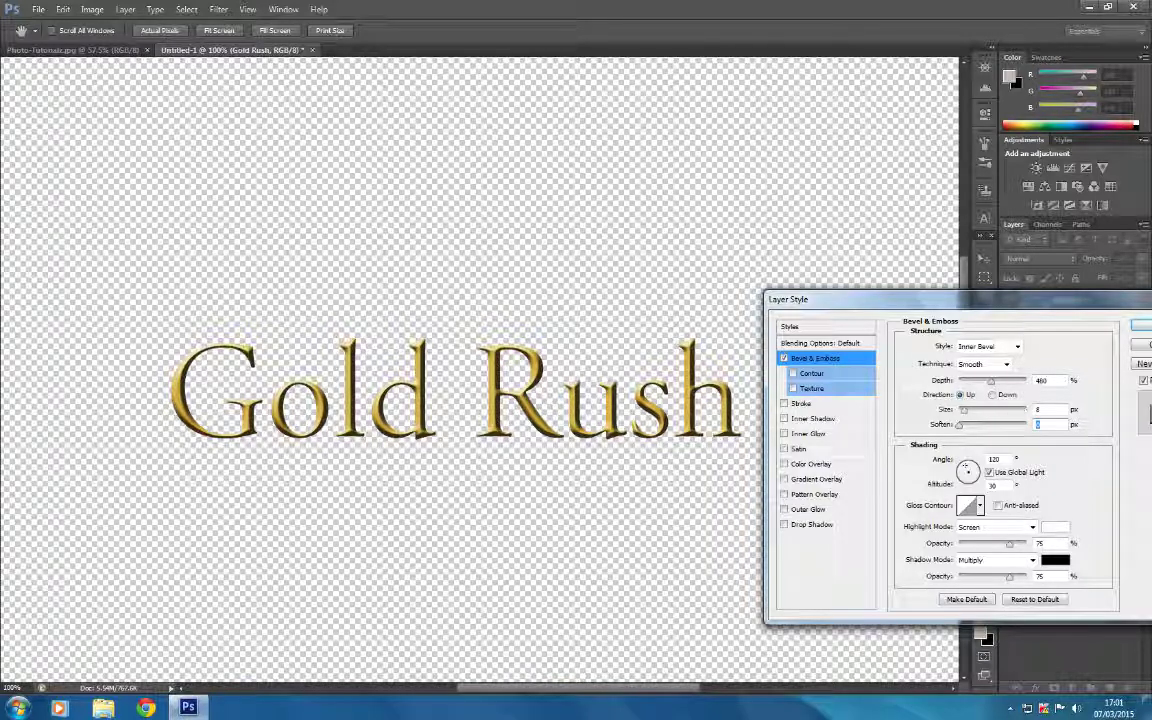
left_click(1036, 424)
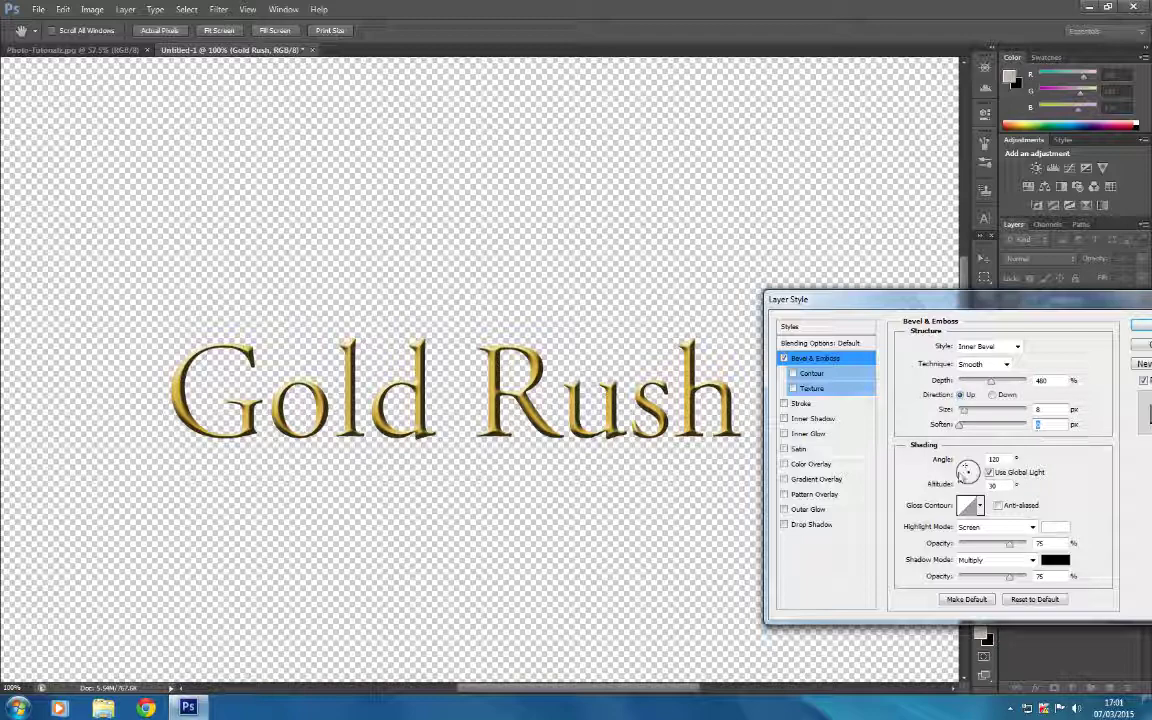
Set the bevel's gloss contour to Ring and apply the layer style to the "Gold Rush" text.
left_click_drag(878, 300, 932, 282)
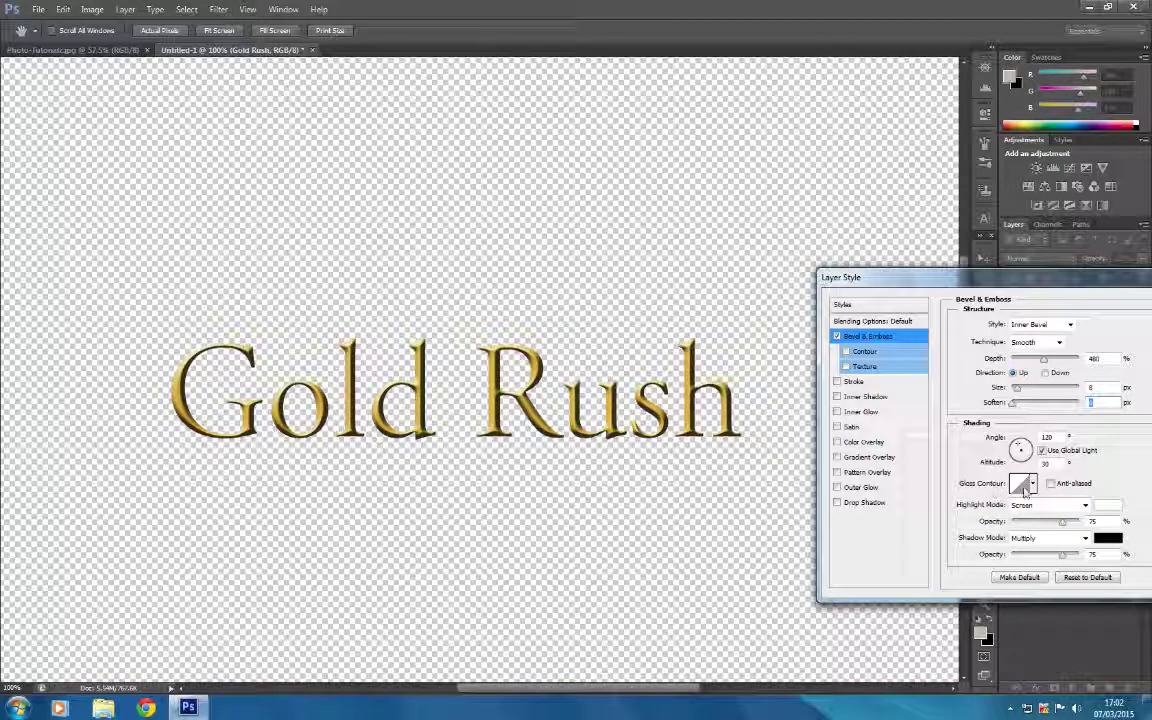
left_click(1033, 484)
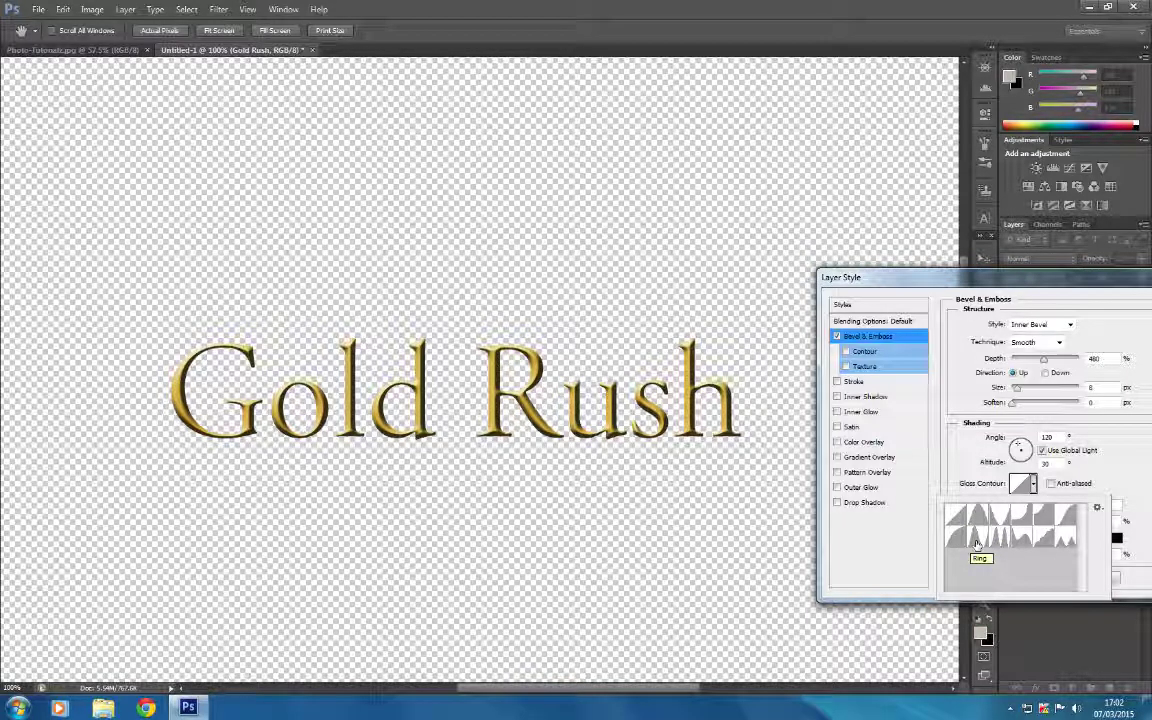
left_click(979, 516)
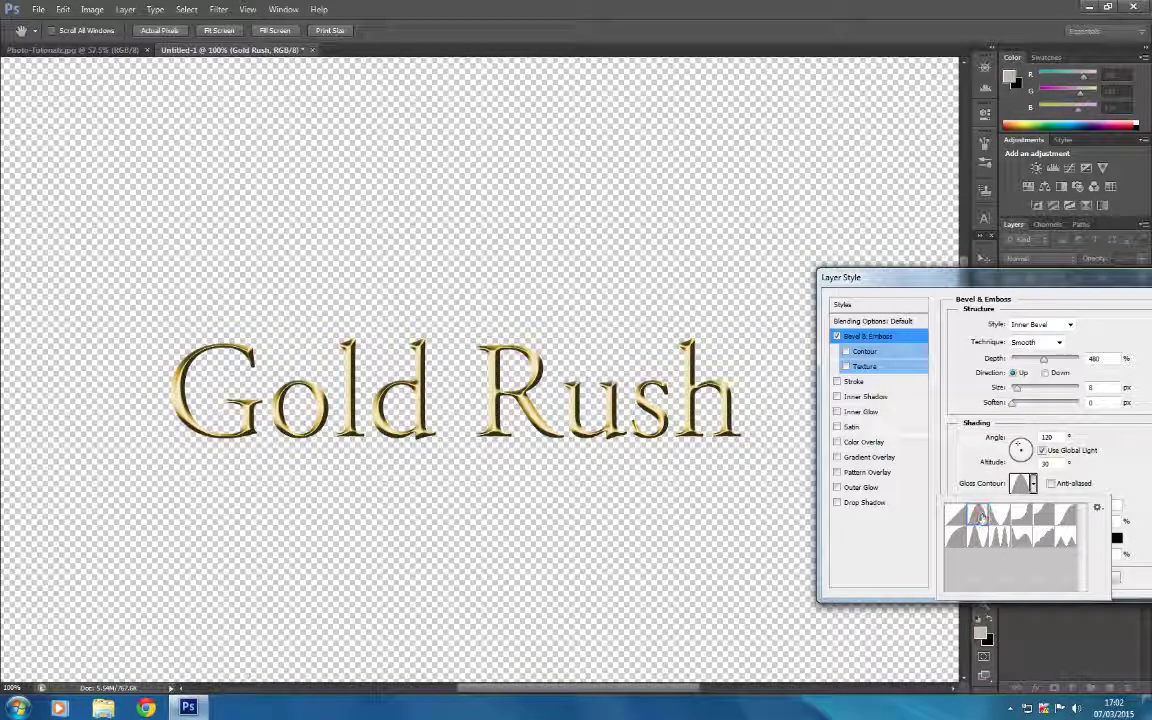
left_click(979, 541)
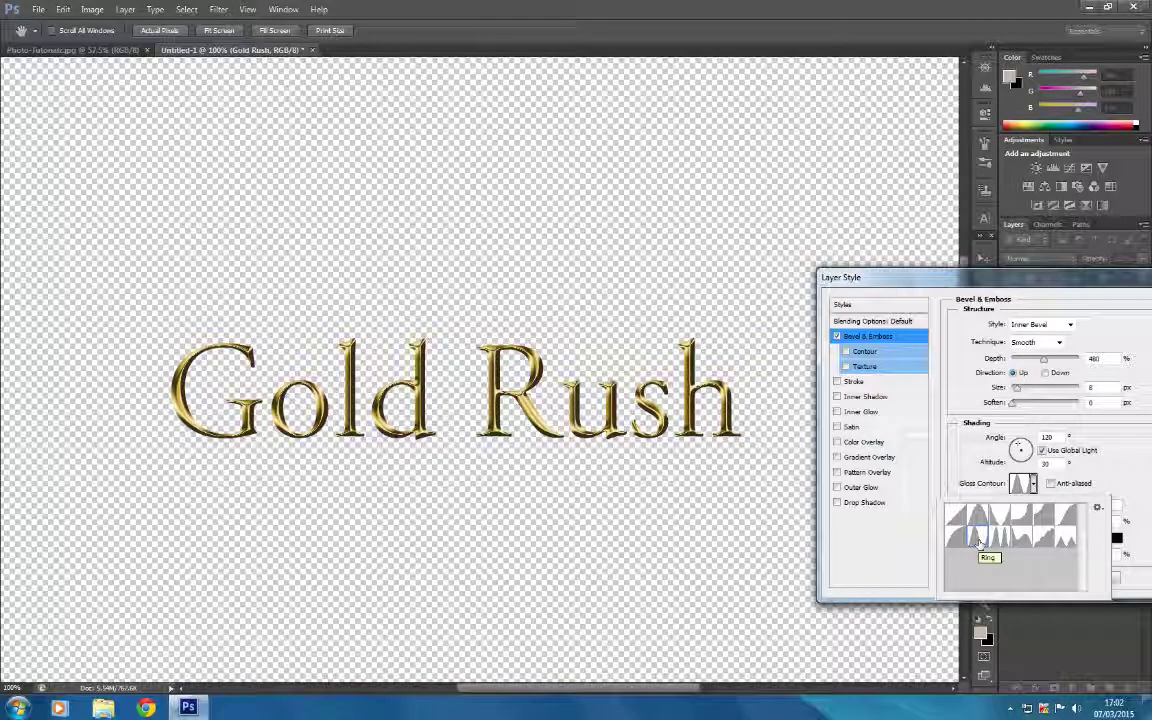
left_click(978, 540)
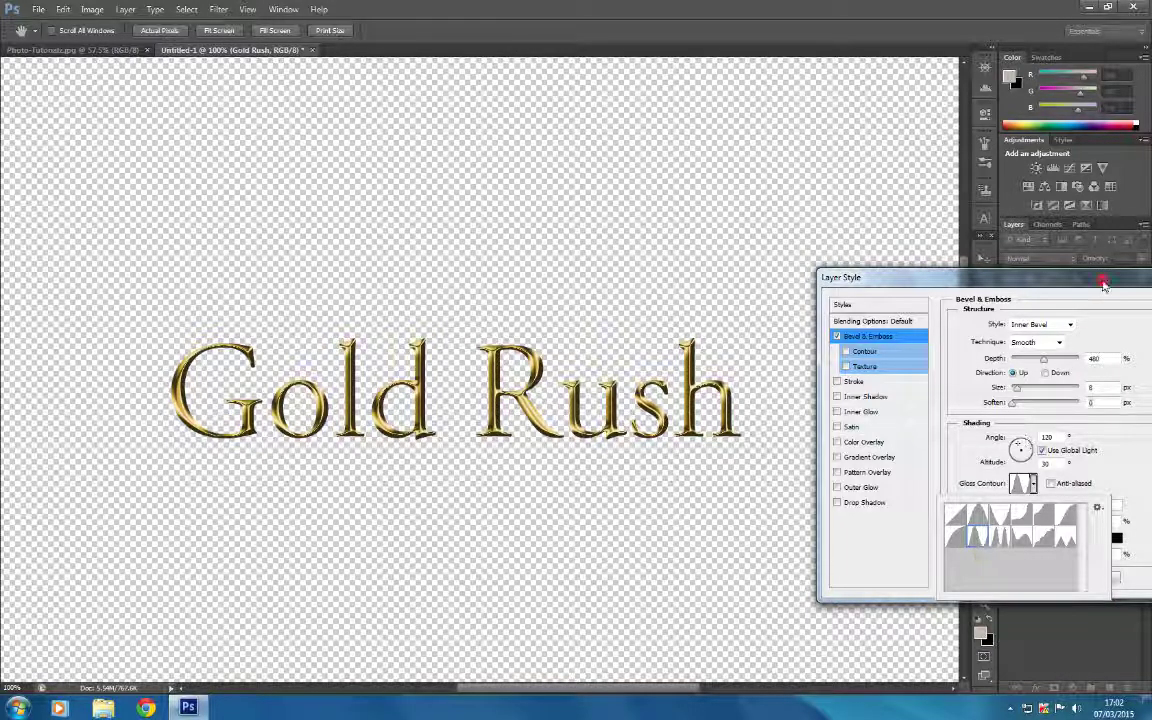
left_click_drag(1104, 280, 999, 287)
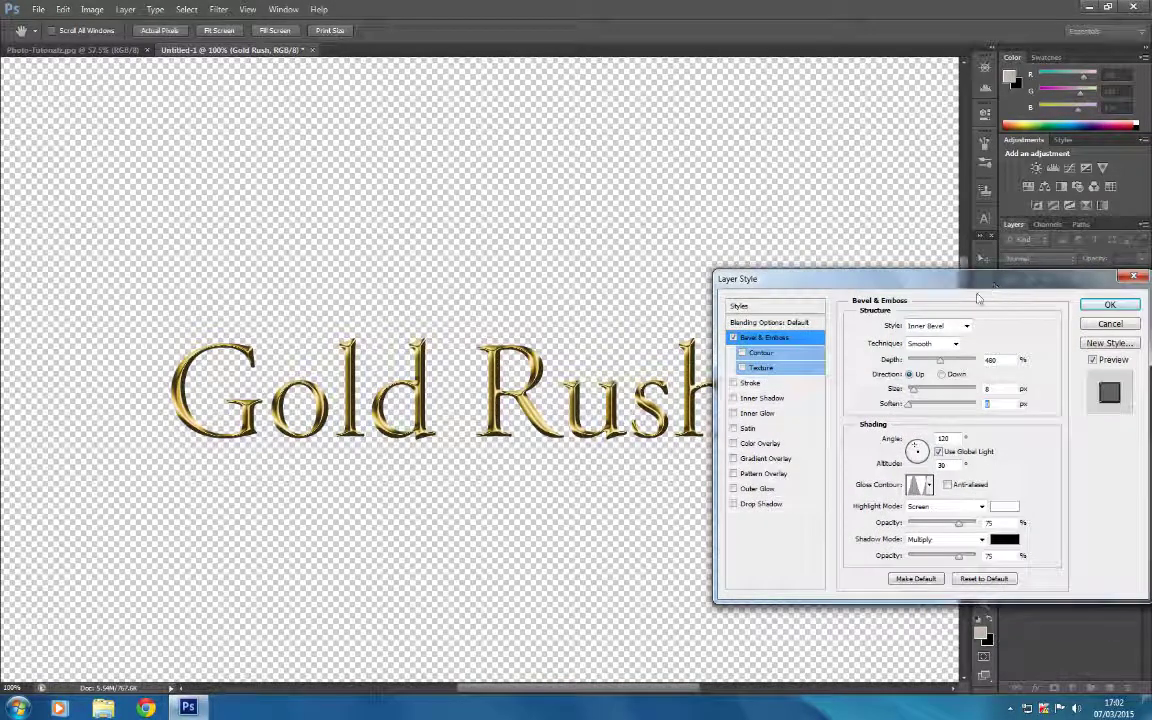
left_click(1108, 306)
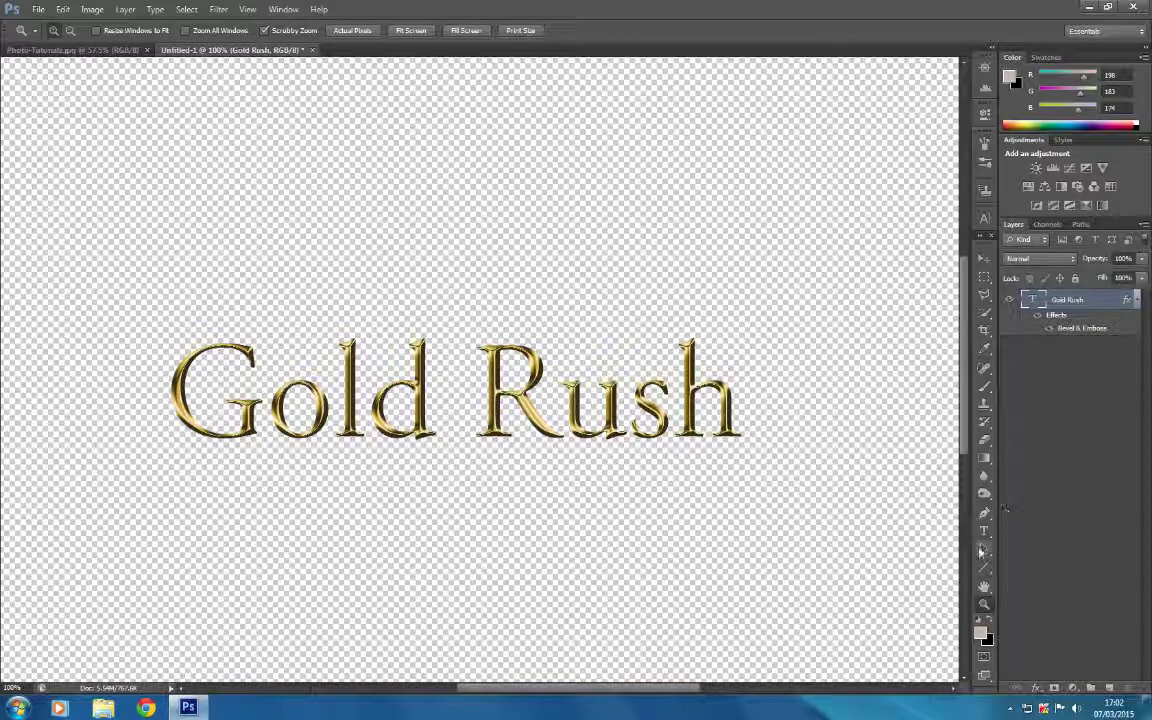
Close the "Gold Rush" document, saving its changes as a TIFF file named "gold 2" in the Photo-Tutorialz folder.
key("a")
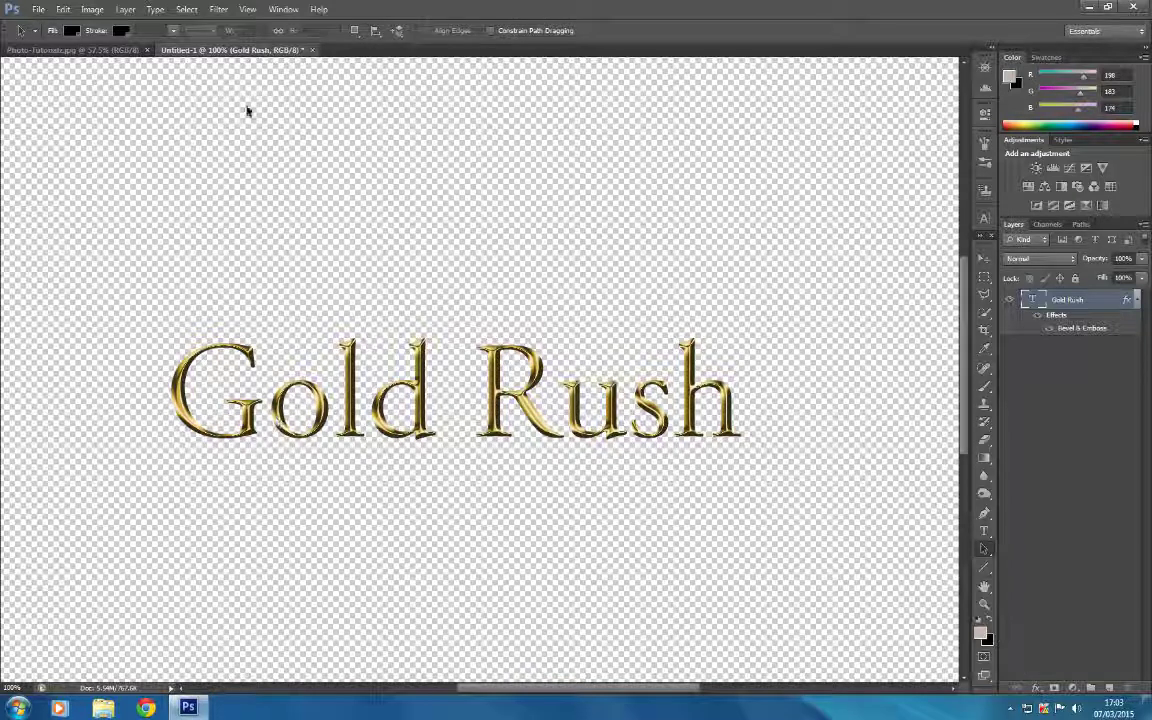
left_click(312, 51)
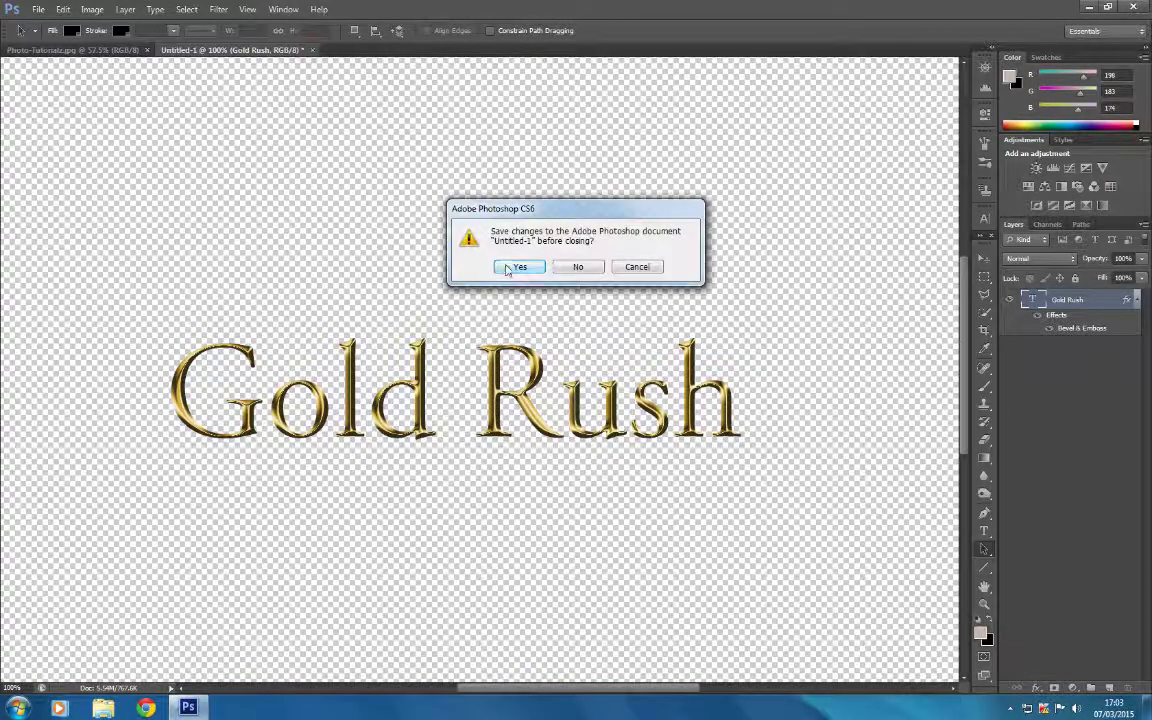
left_click(518, 267)
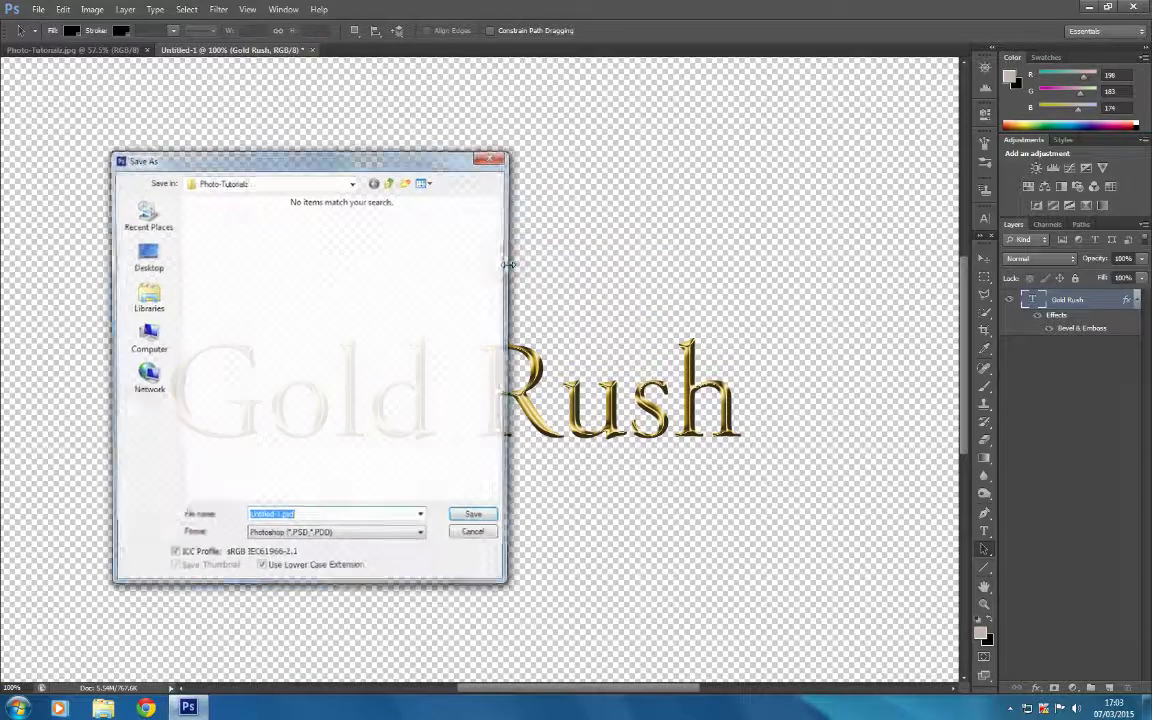
left_click(424, 538)
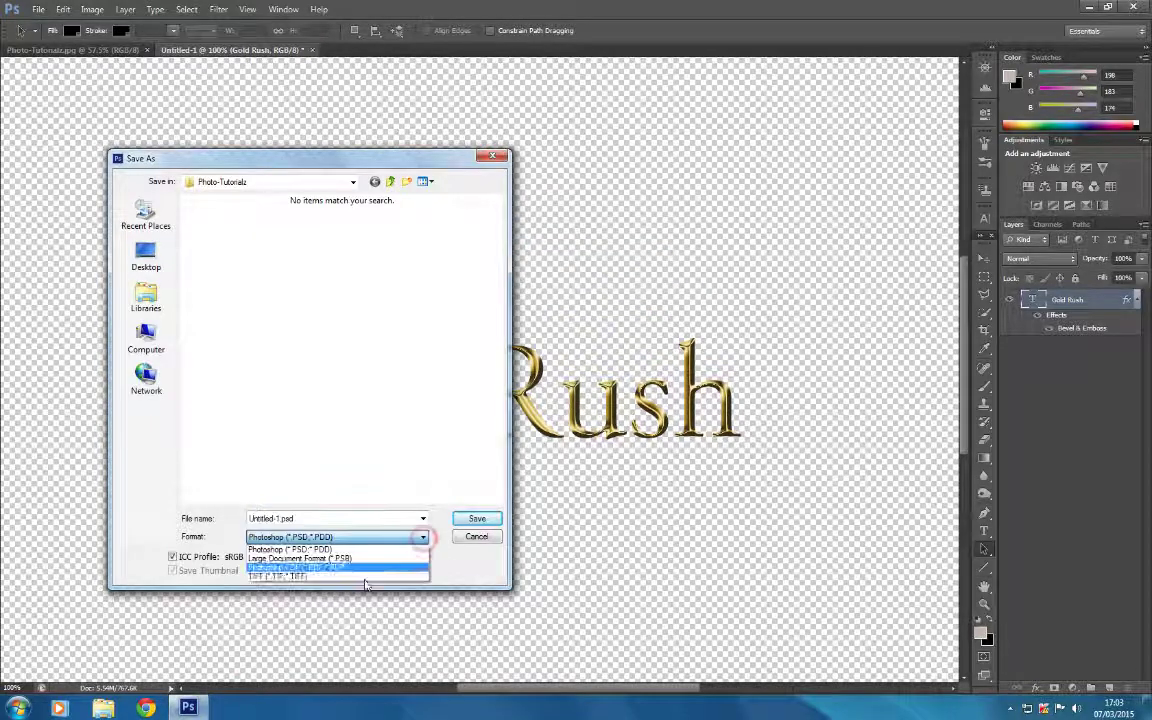
left_click(284, 578)
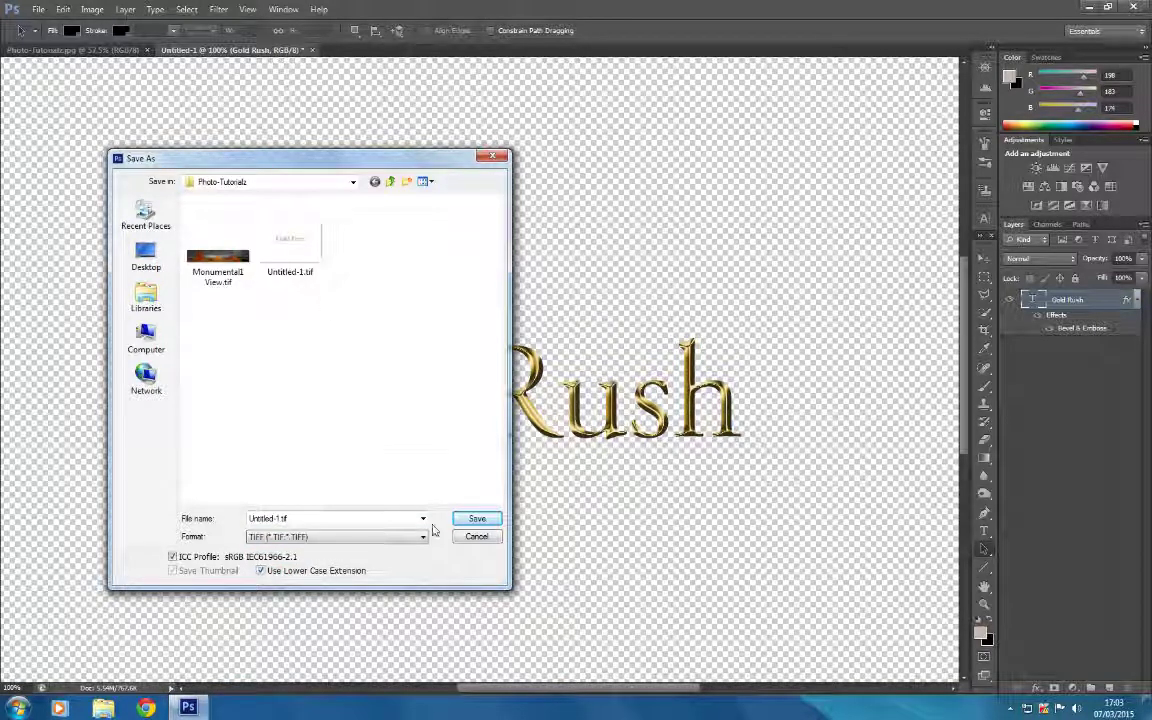
left_click_drag(250, 518, 290, 518)
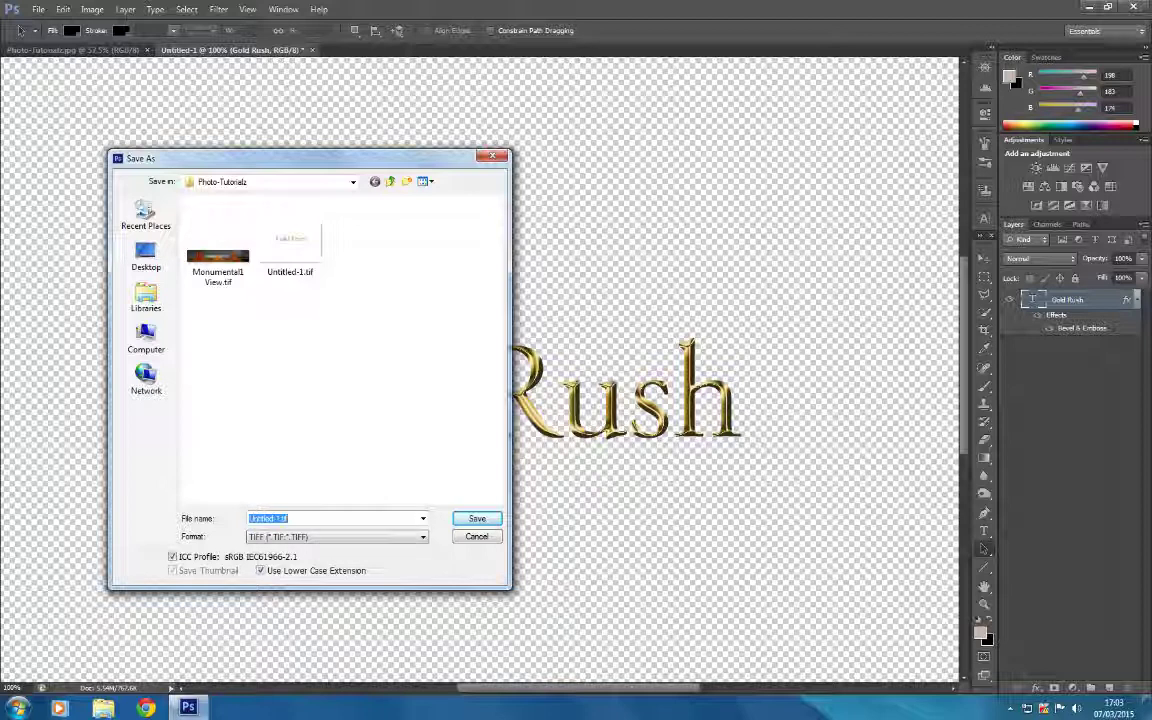
key("BackSpace")
type("go")
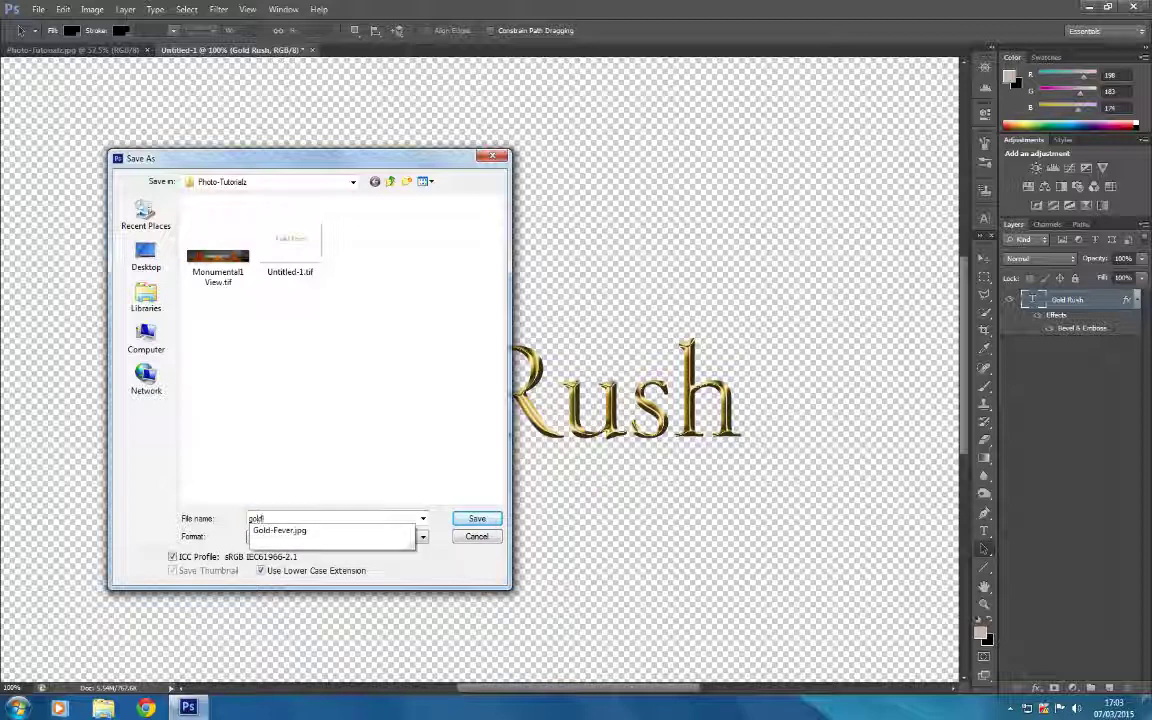
type("ld 2")
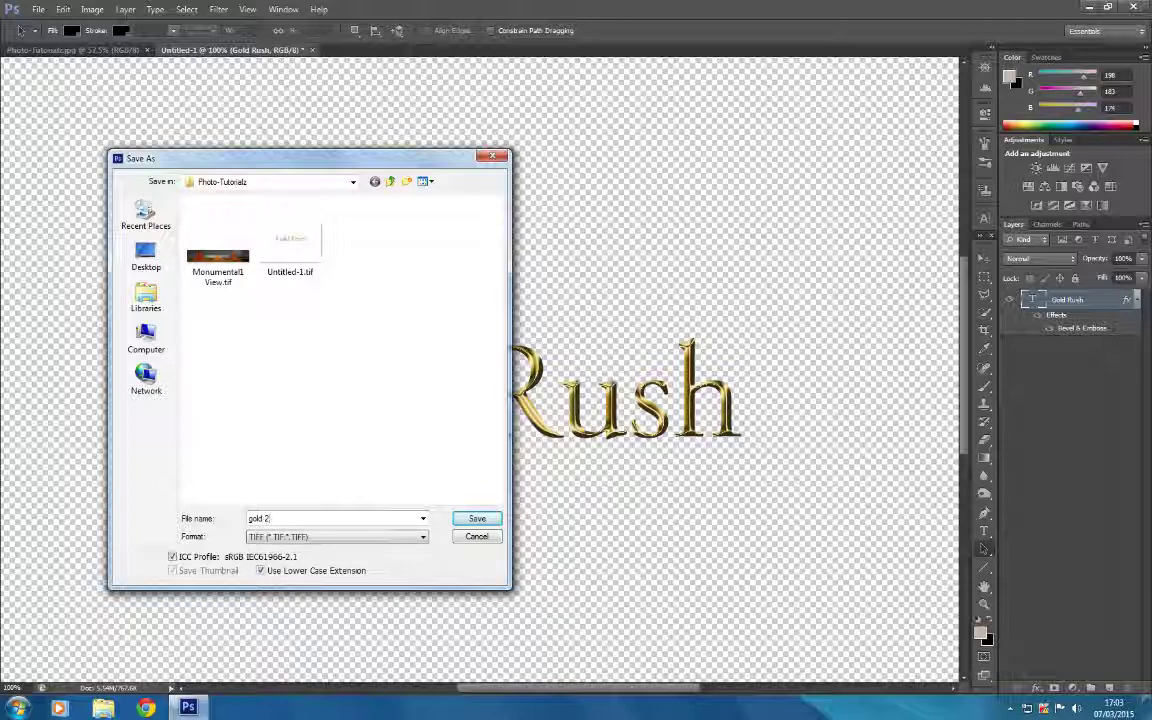
key("Return")
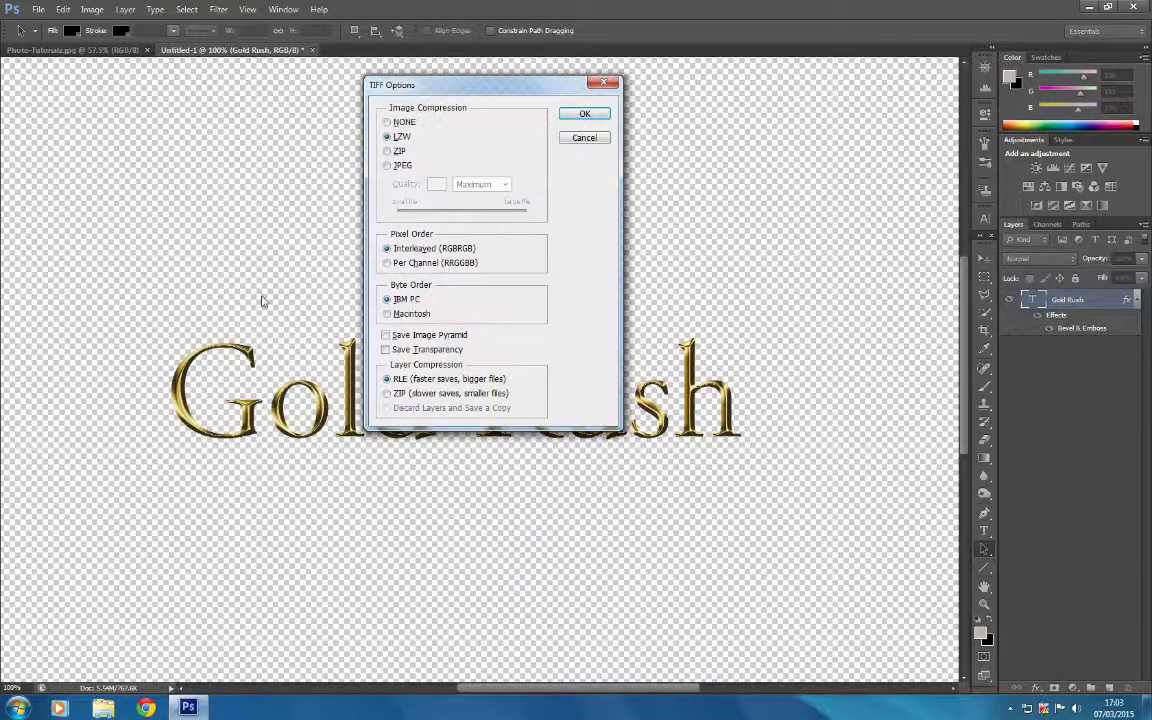
Accept the TIFF options with LZW compression and layers included to finish saving and closing the document.
key("Return")
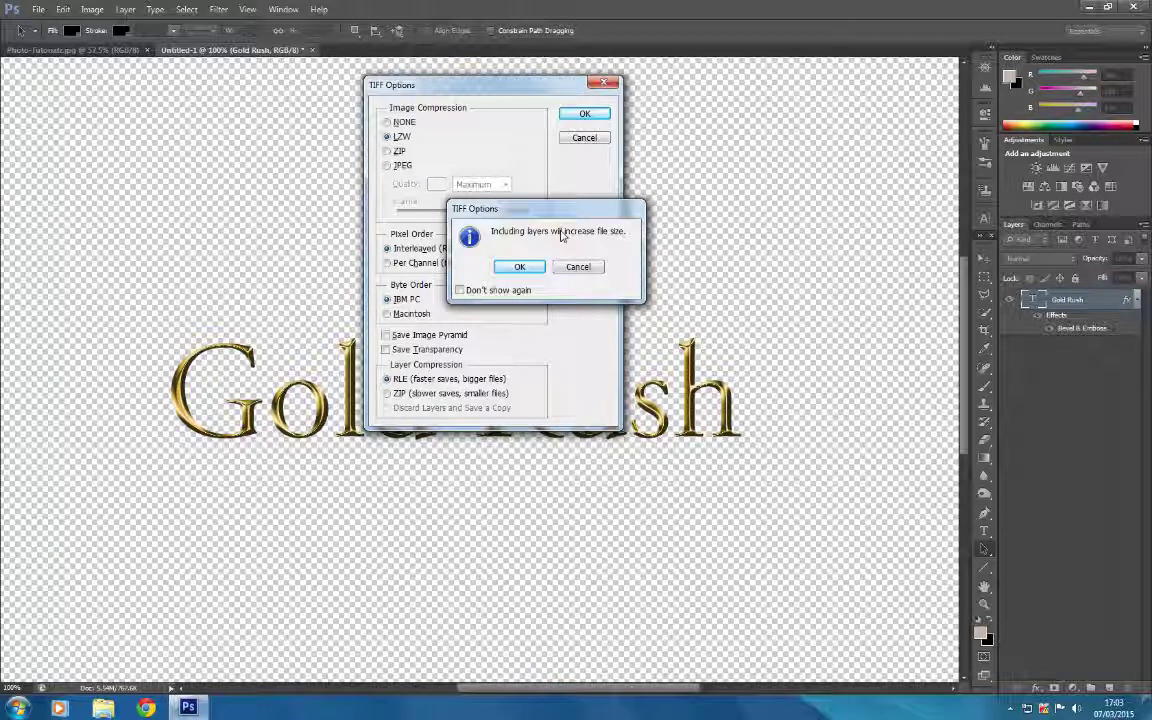
left_click(519, 266)
key("ctrl+w")
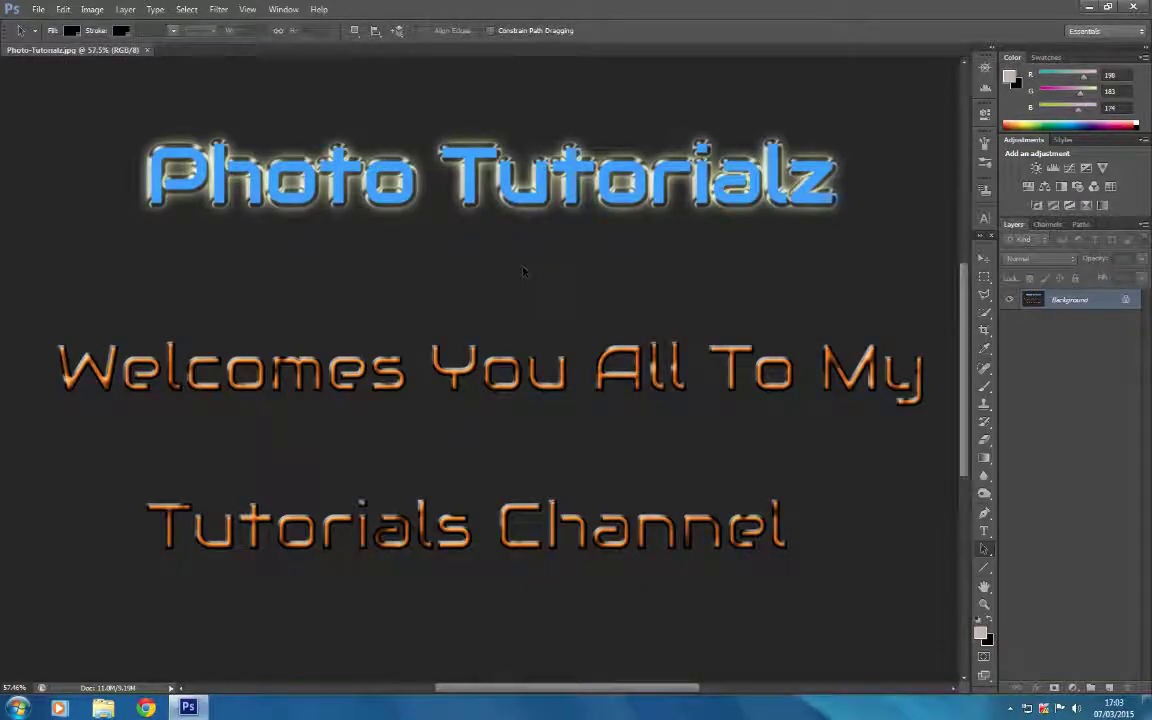
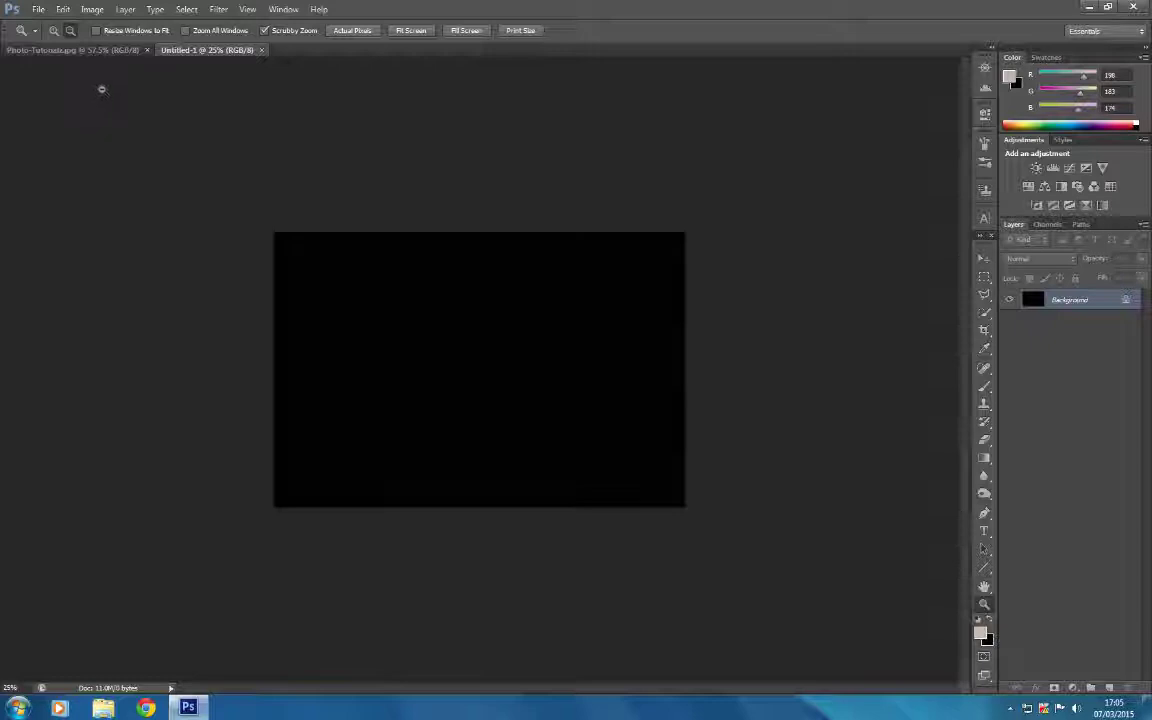
Start a canvas size change for the black document and set the canvas extension color to gold #dfa321.
left_click(92, 11)
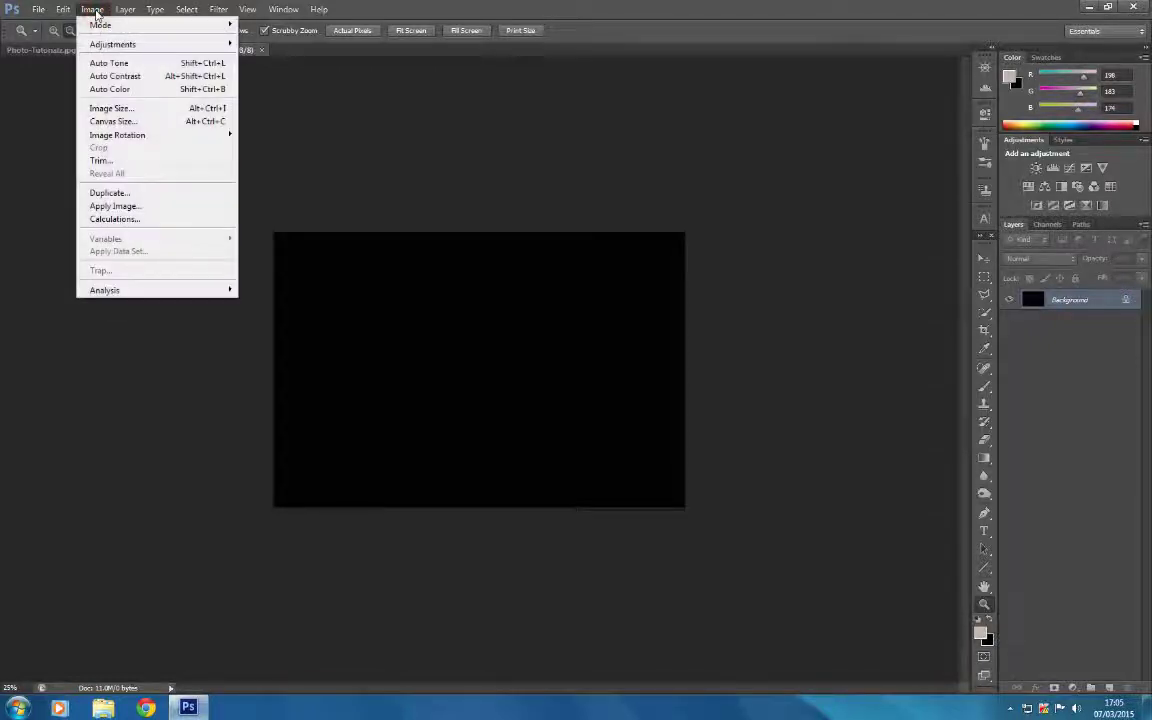
left_click(114, 122)
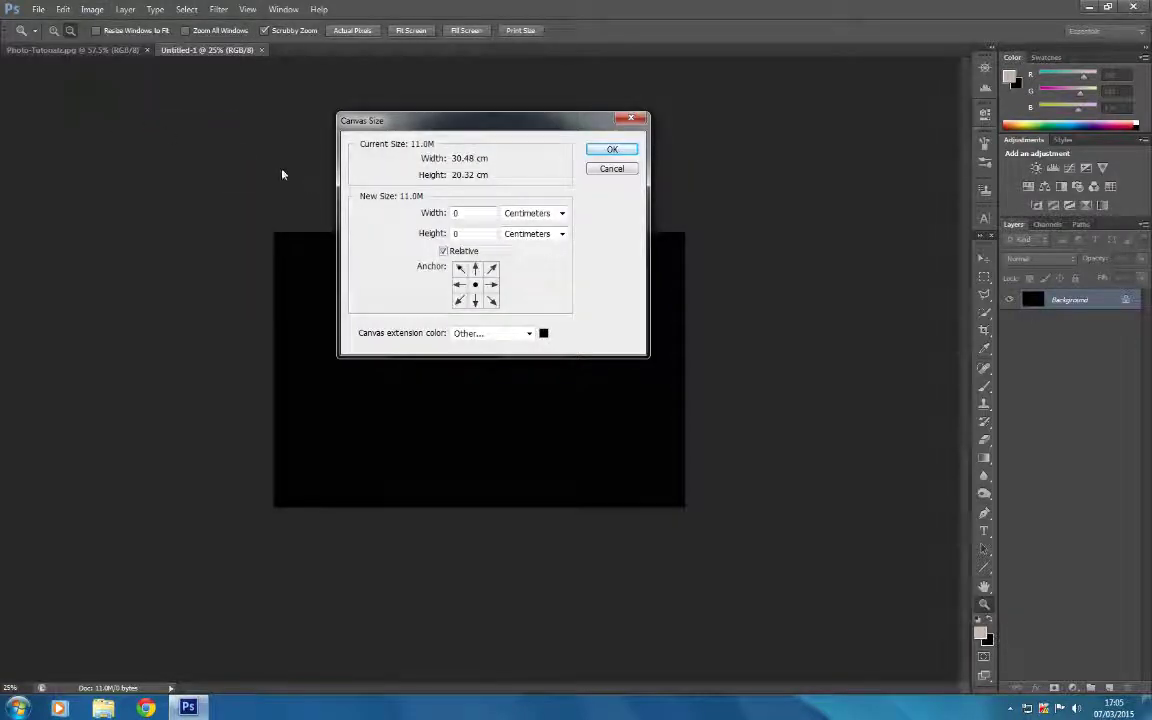
left_click(543, 334)
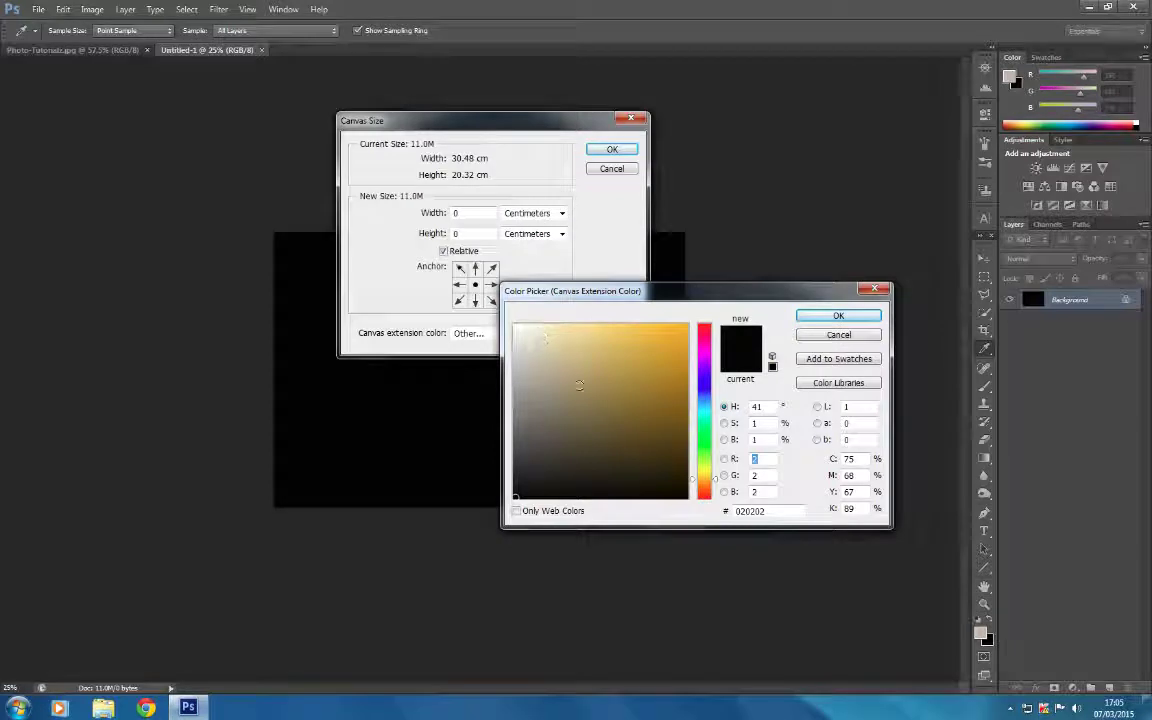
left_click(651, 349)
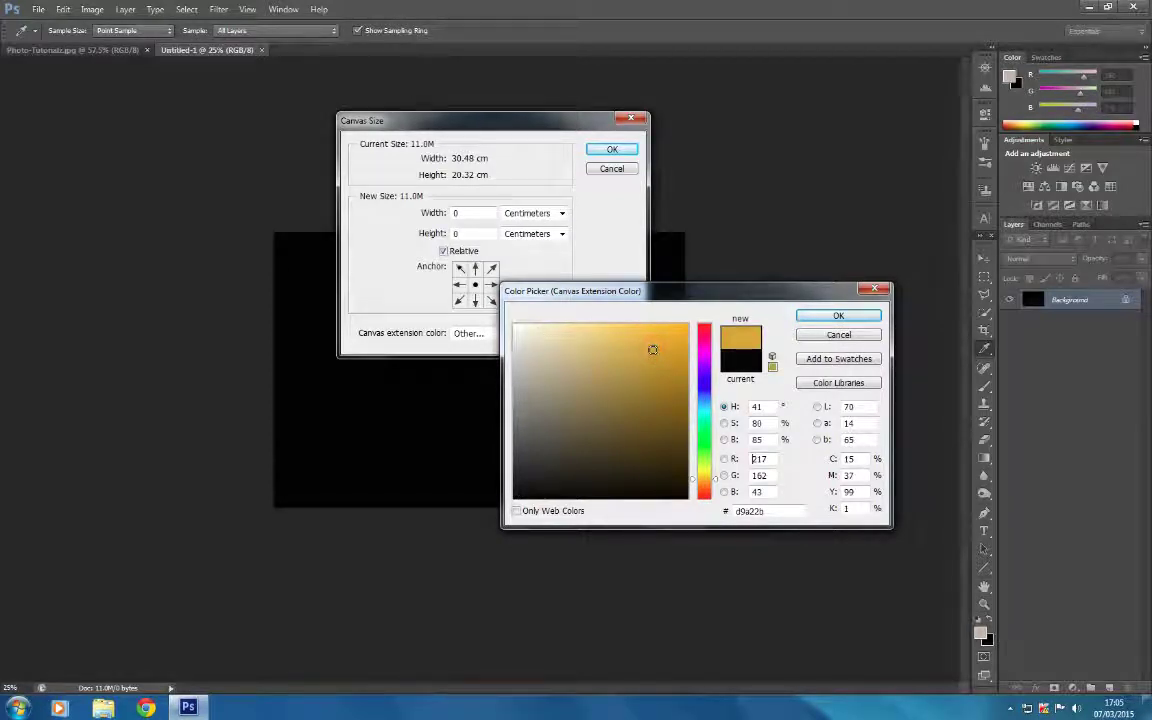
left_click(653, 344)
left_click(714, 482)
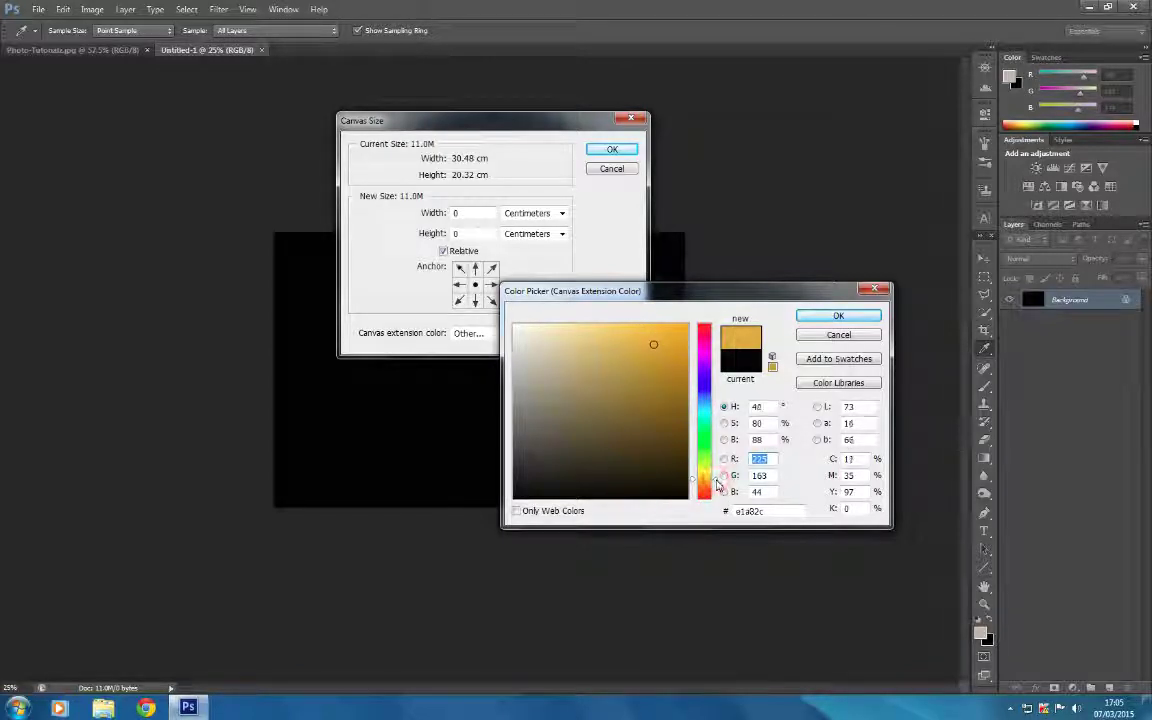
left_click(714, 482)
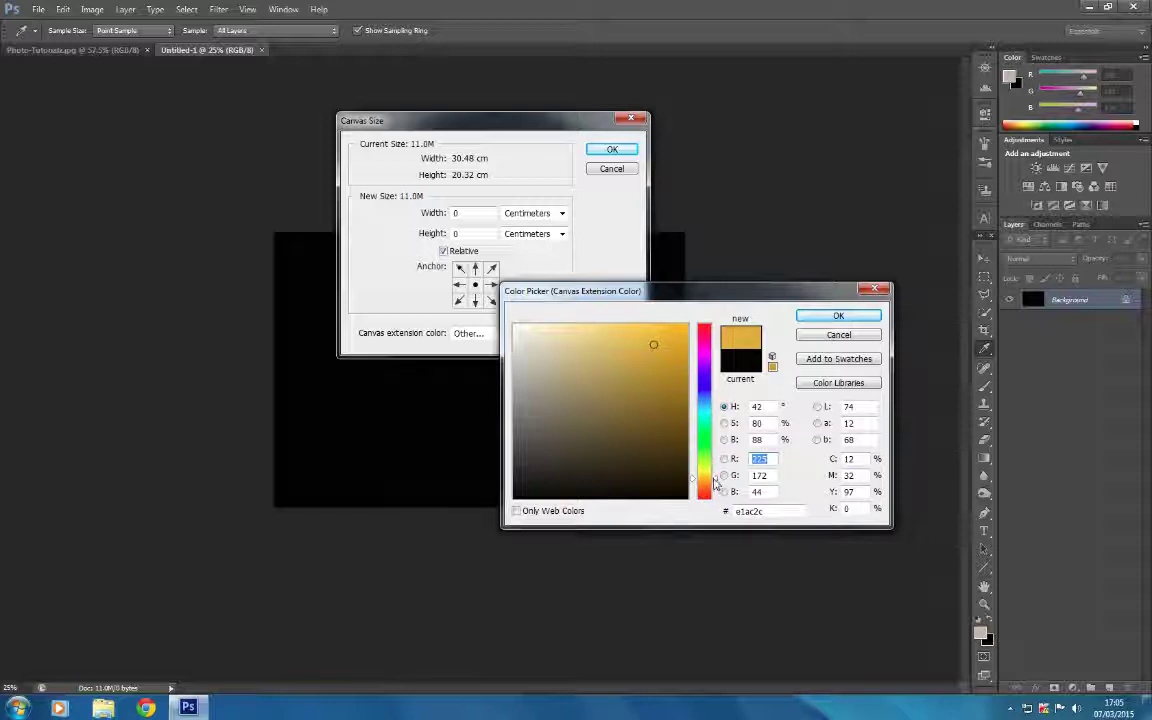
left_click(714, 482)
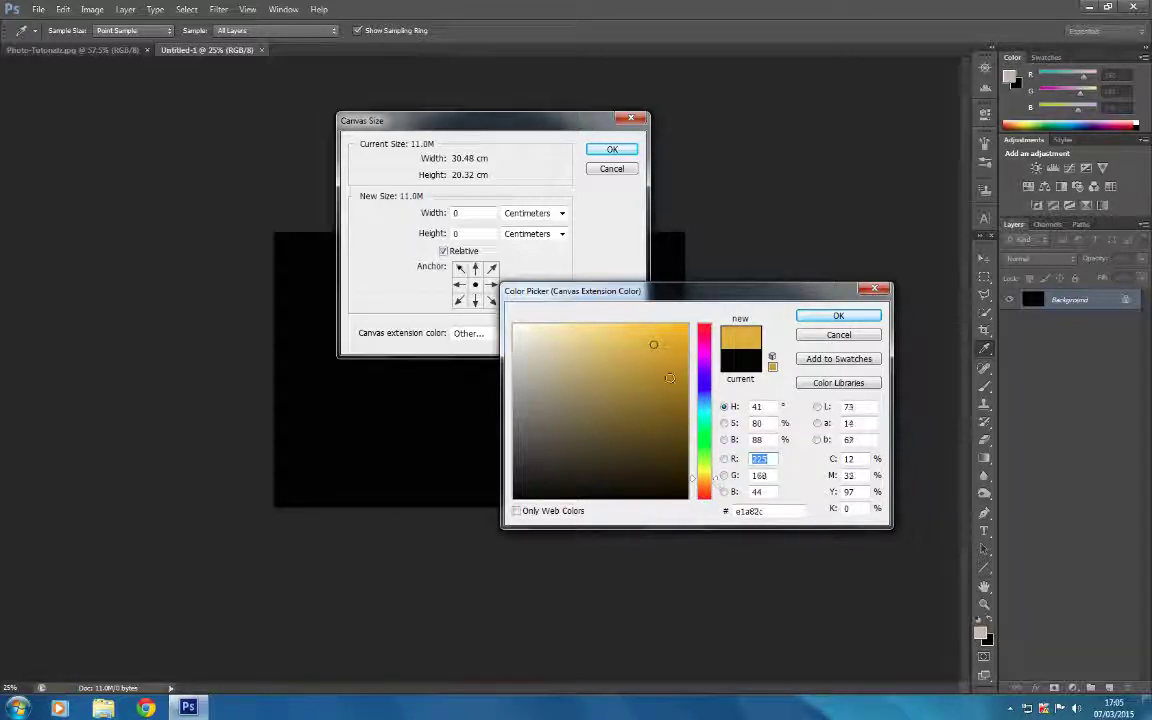
left_click(652, 352)
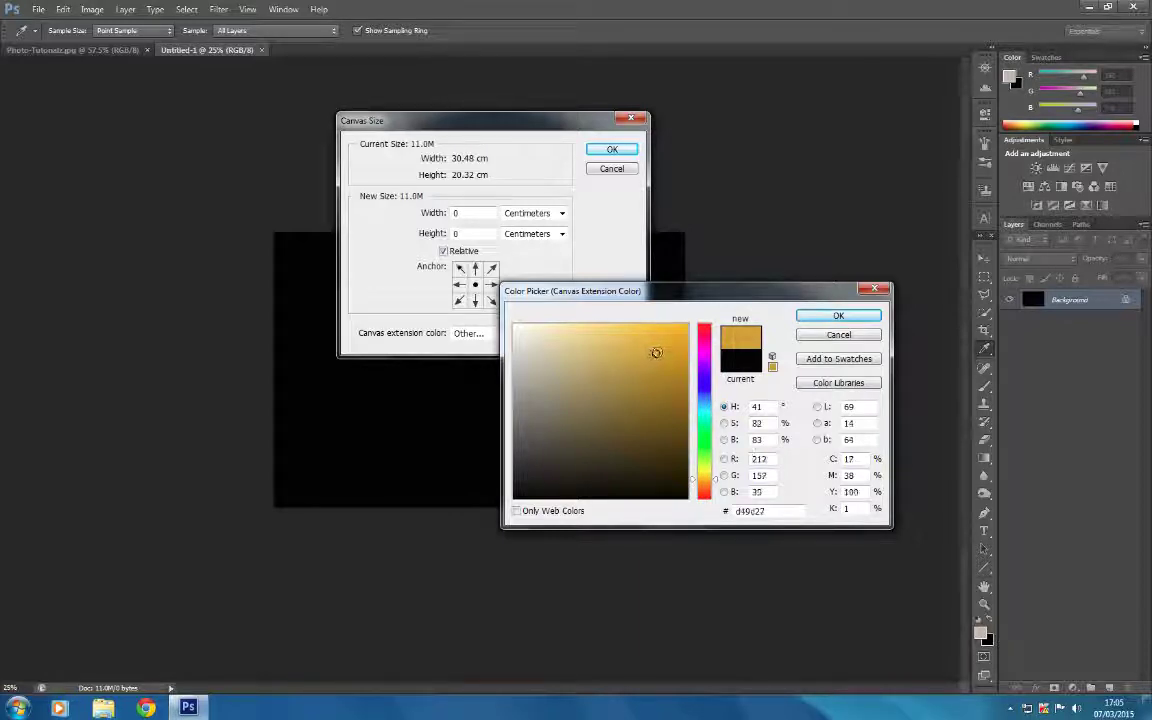
left_click(661, 344)
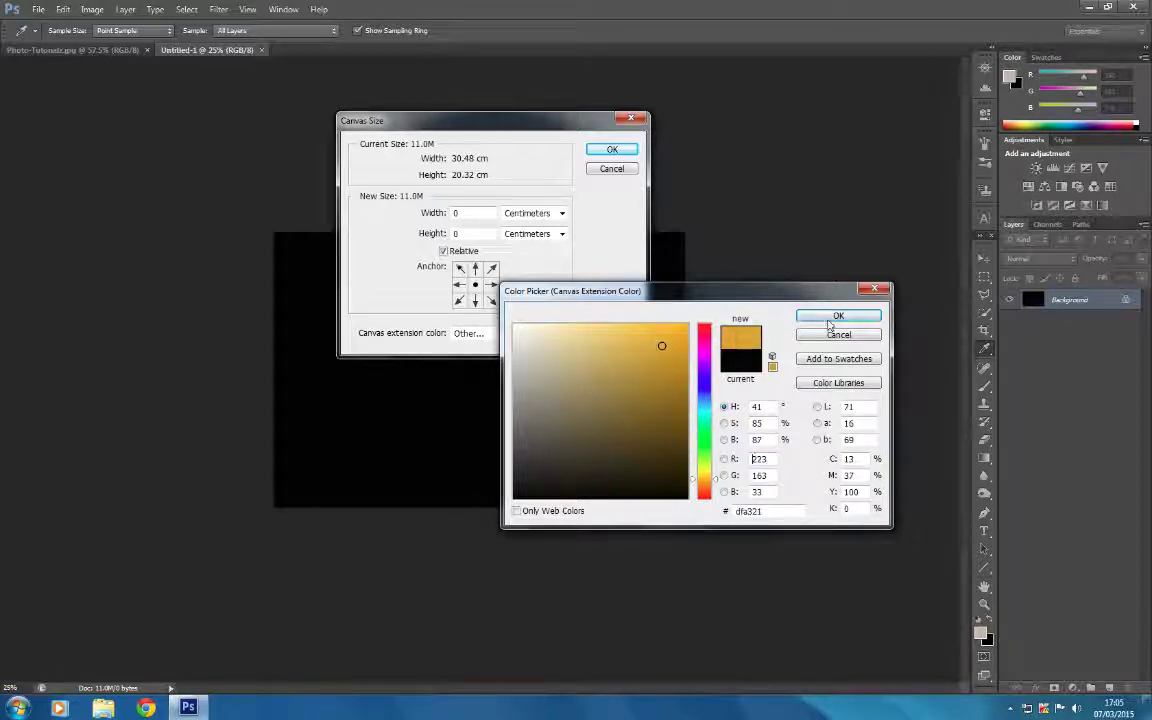
left_click(832, 318)
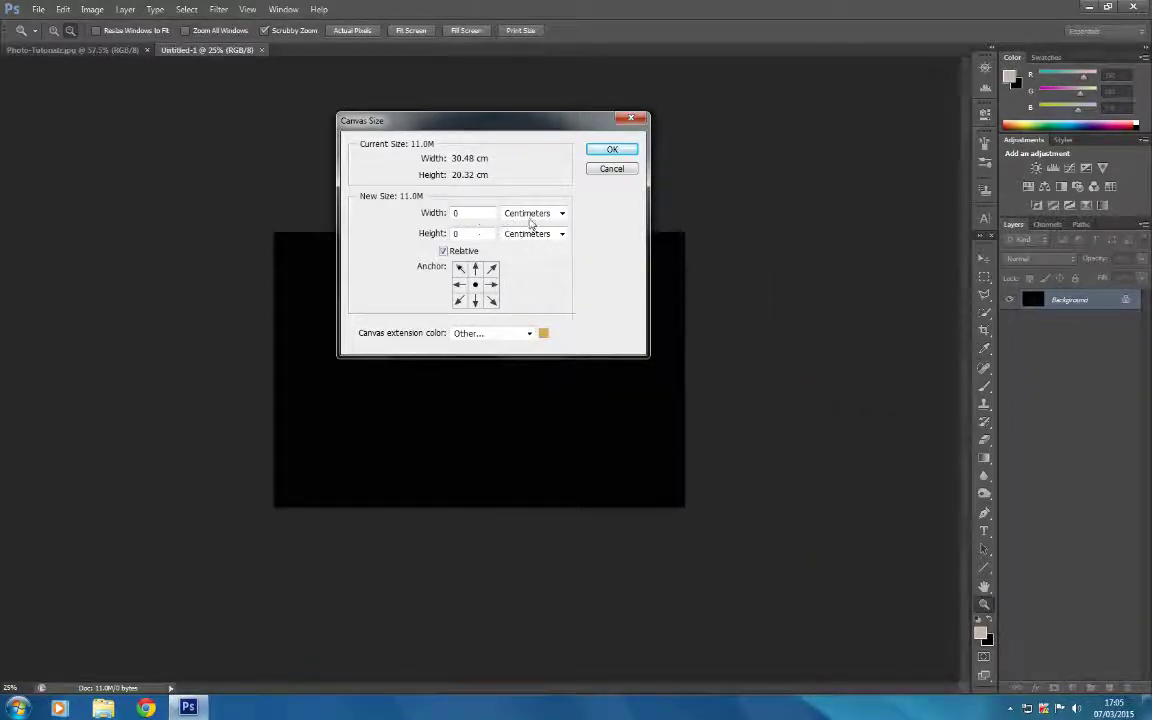
Extend the canvas by a relative 0.5 inches in both width and height, adding the gold border around the black image.
left_click(562, 214)
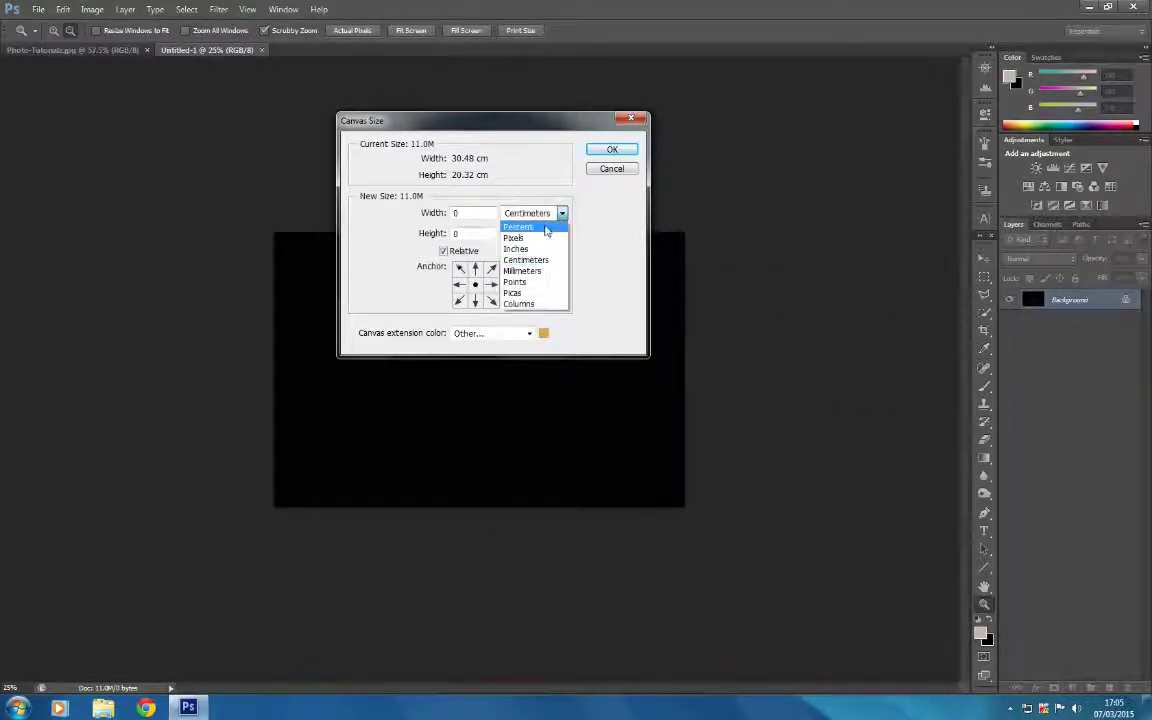
left_click(524, 249)
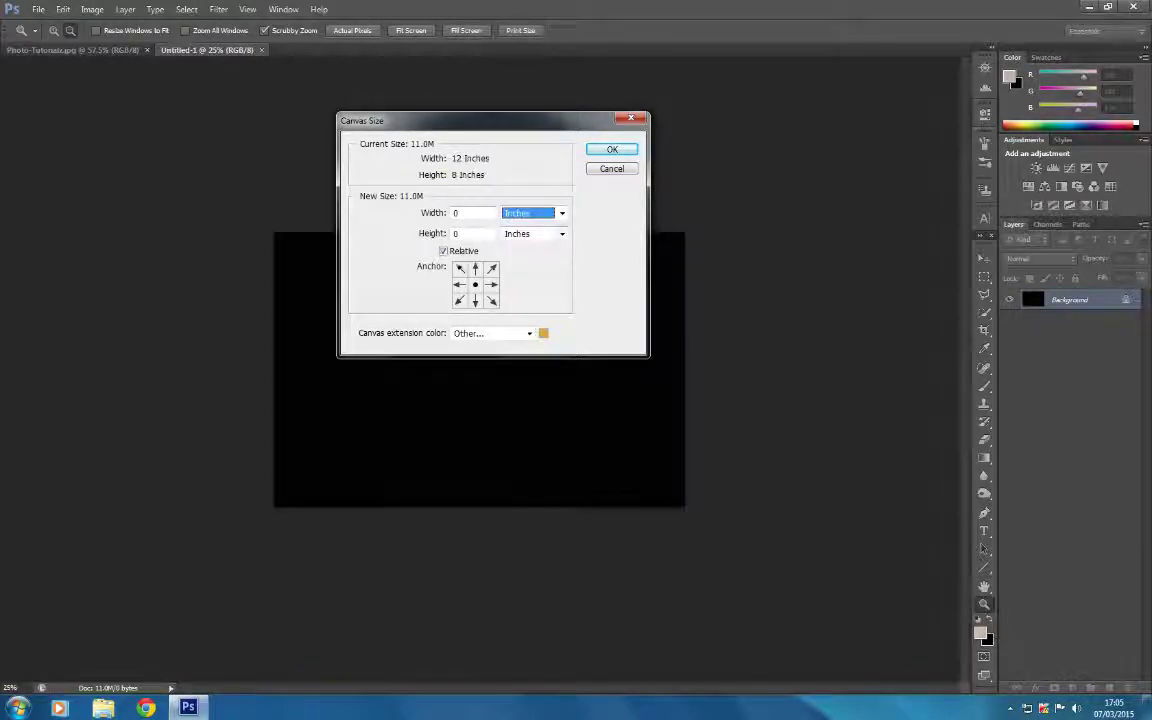
left_click(466, 214)
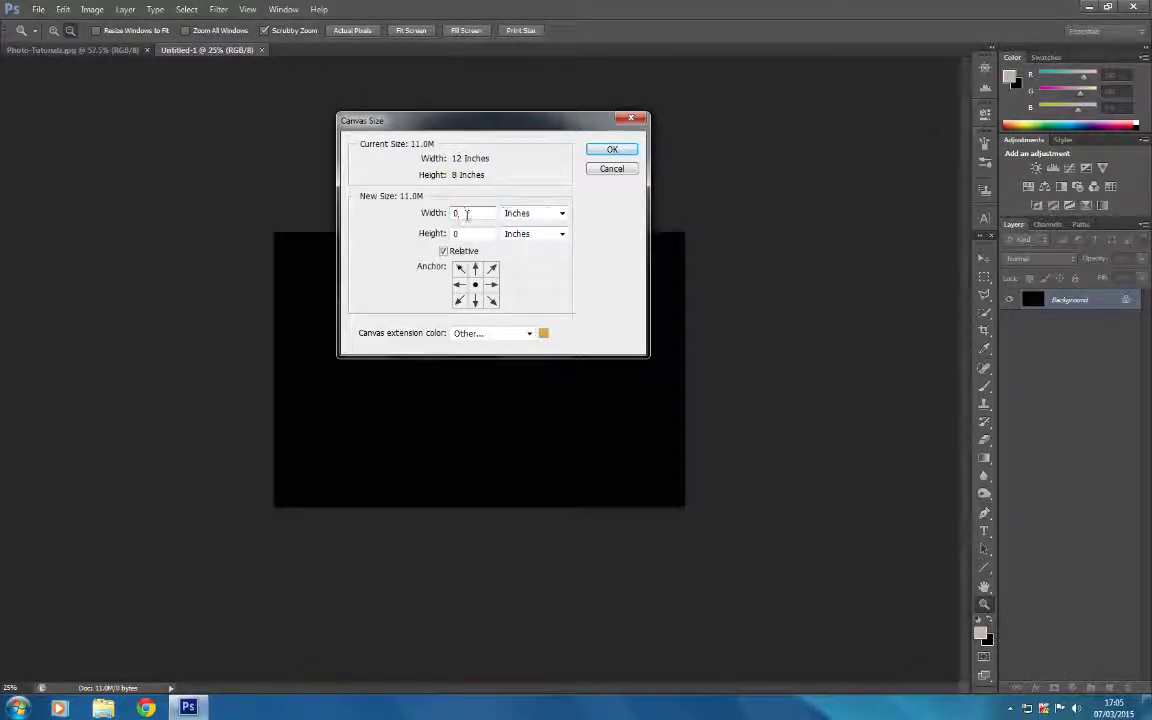
type(".")
left_click(456, 232)
type(".5")
left_click(604, 150)
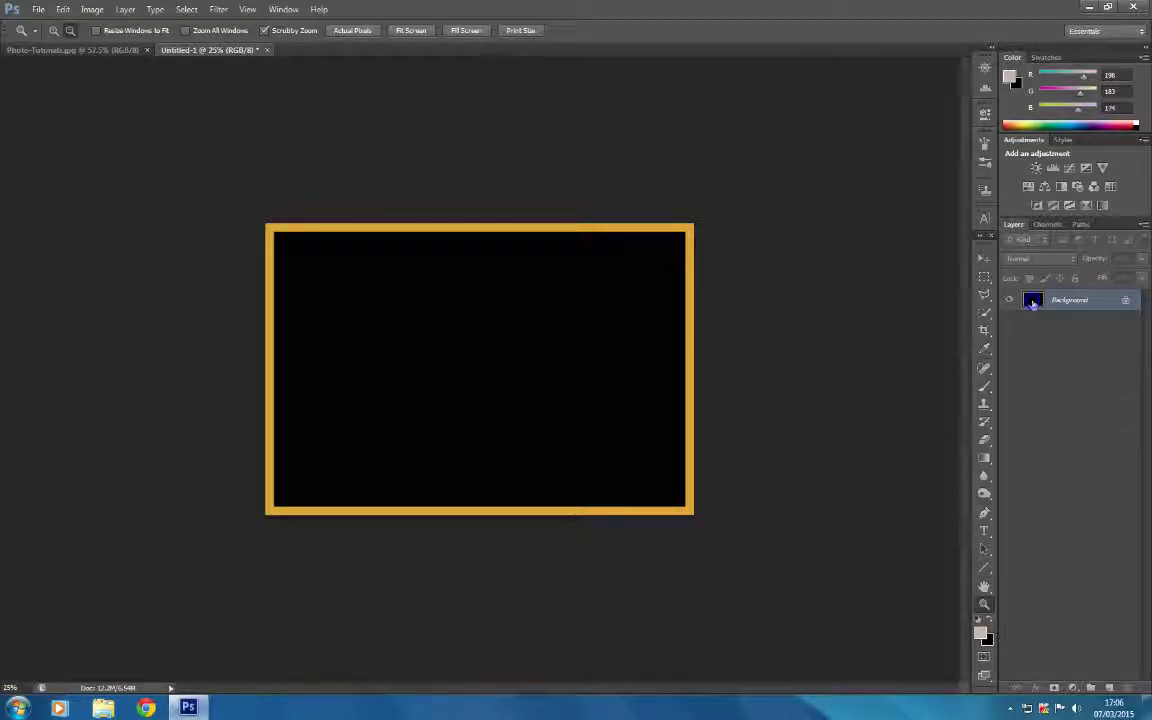
Convert the Background into a regular layer, keeping the default name, Normal mode and 100% opacity.
right_click(1033, 304)
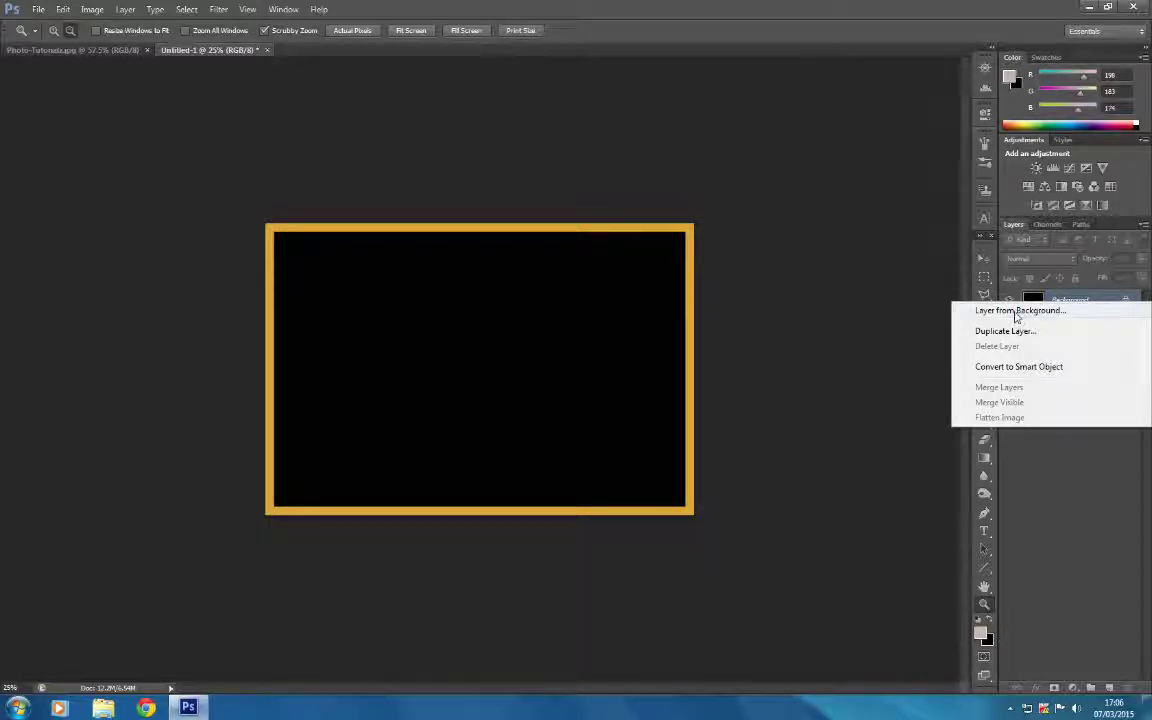
left_click(925, 302)
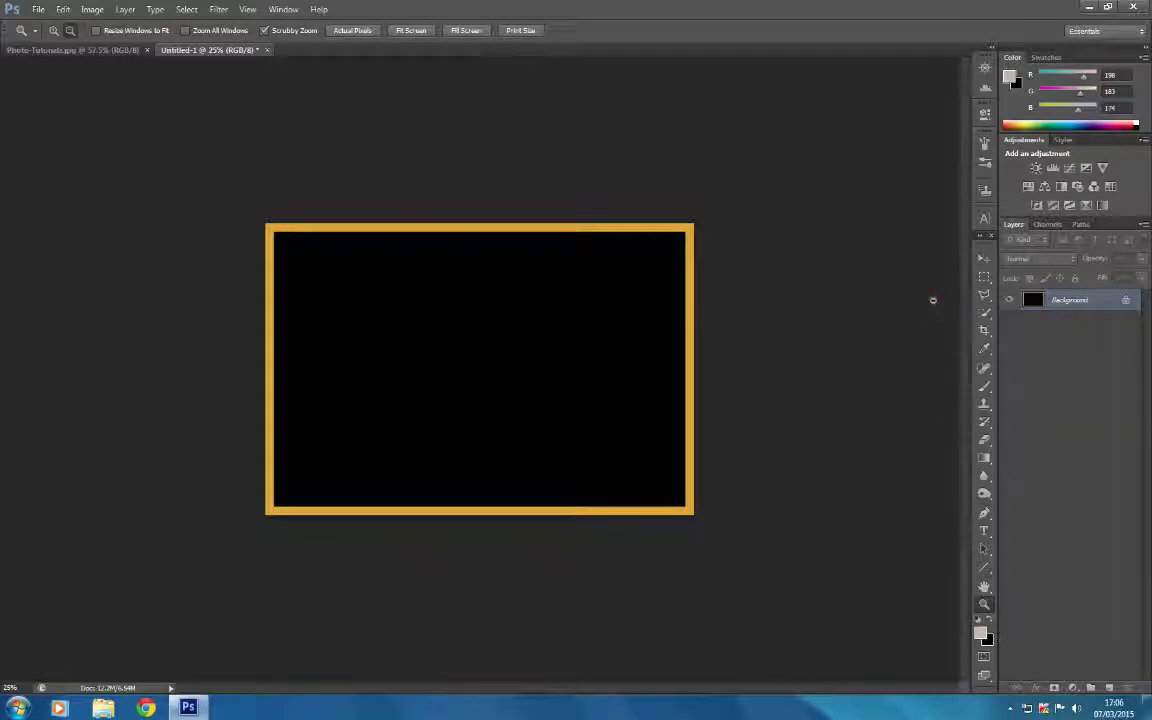
right_click(1064, 307)
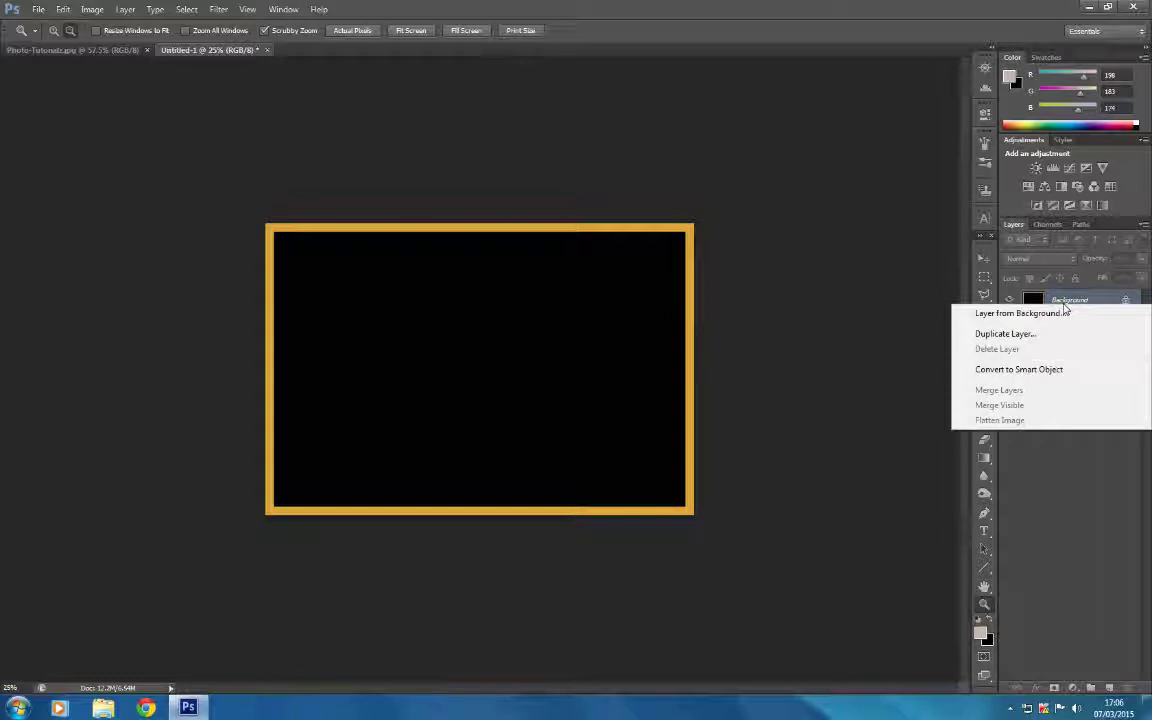
left_click(885, 299)
right_click(1063, 307)
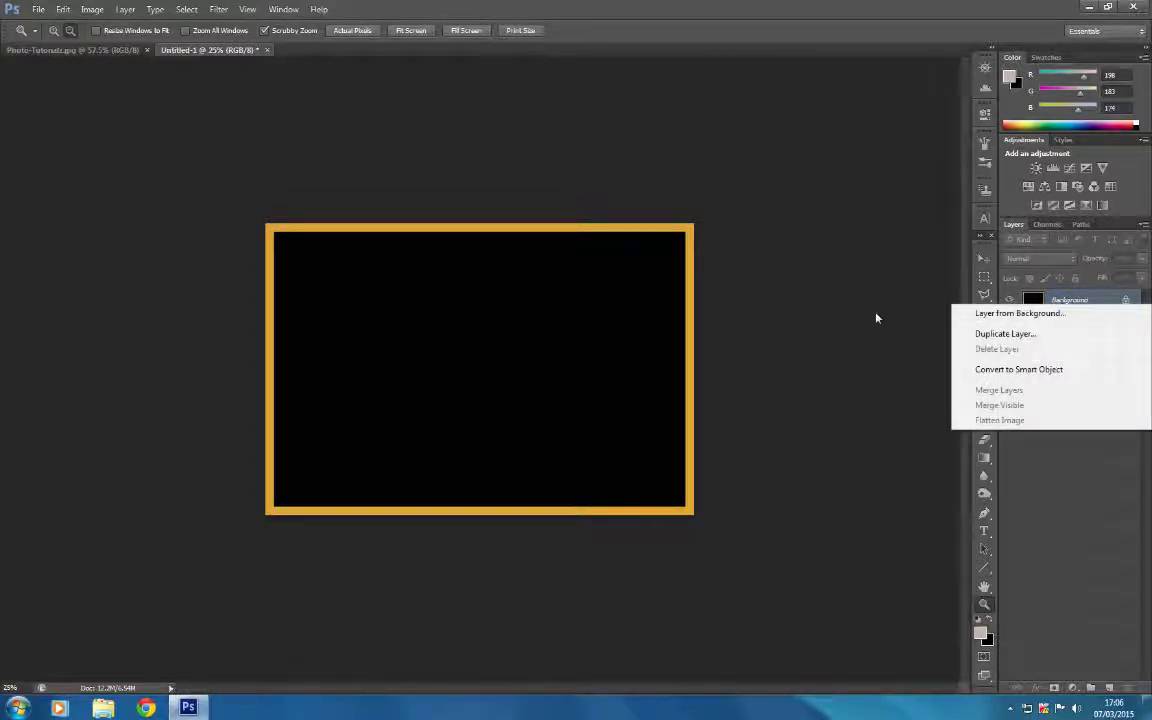
left_click(1019, 315)
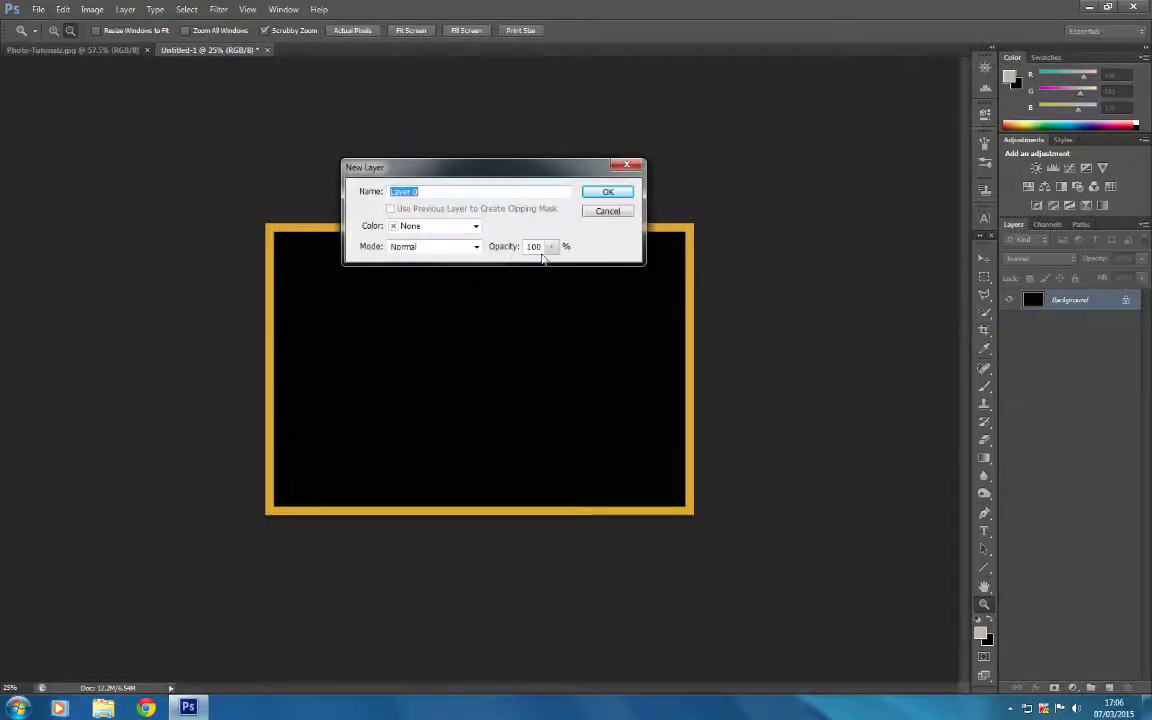
left_click(620, 195)
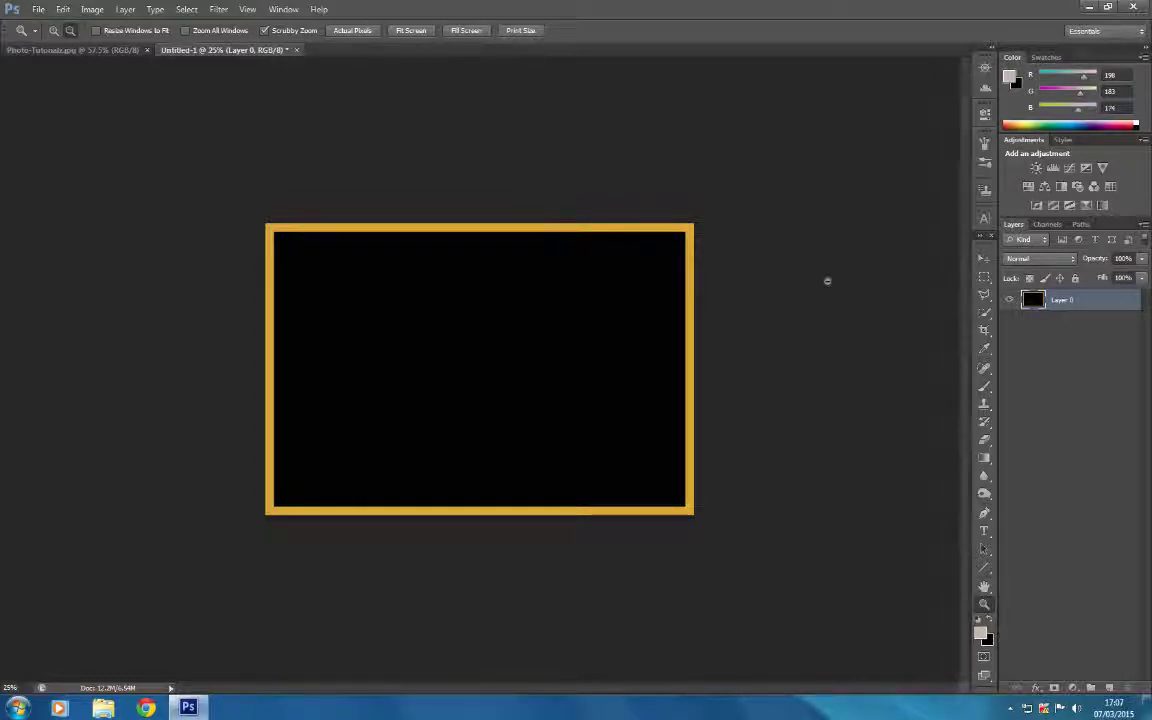
Open the blending options of the bordered layer and enable Bevel & Emboss, showing its settings.
right_click(1064, 304)
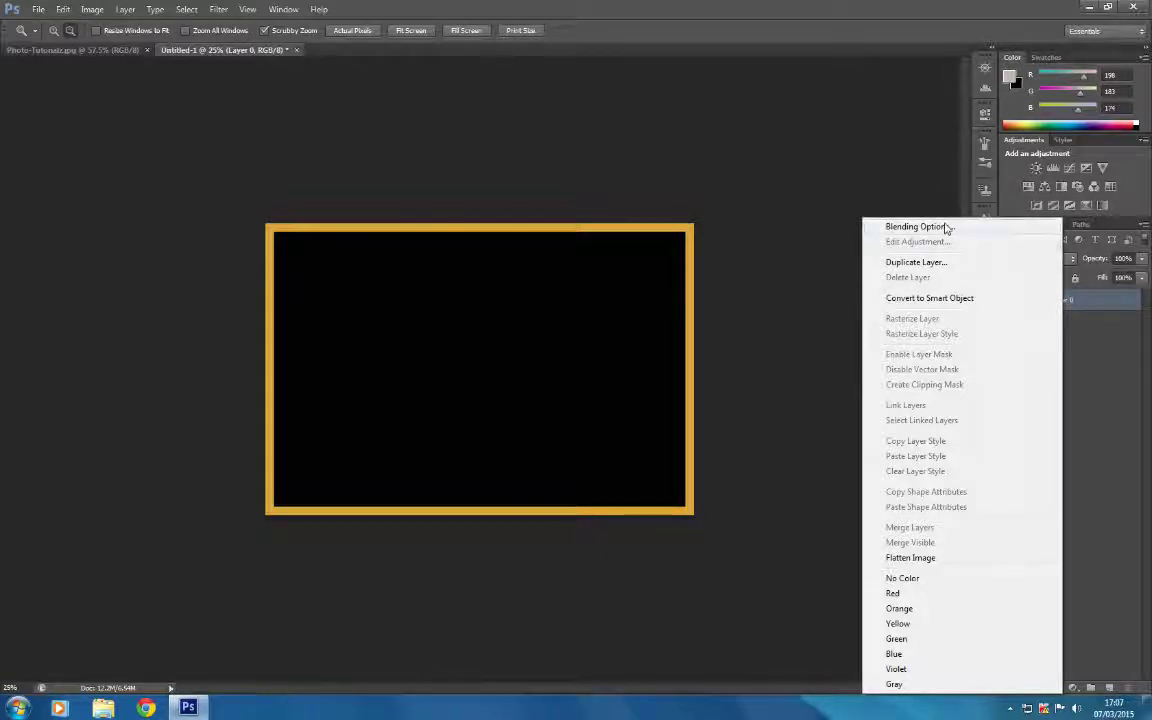
left_click(882, 199)
right_click(1031, 300)
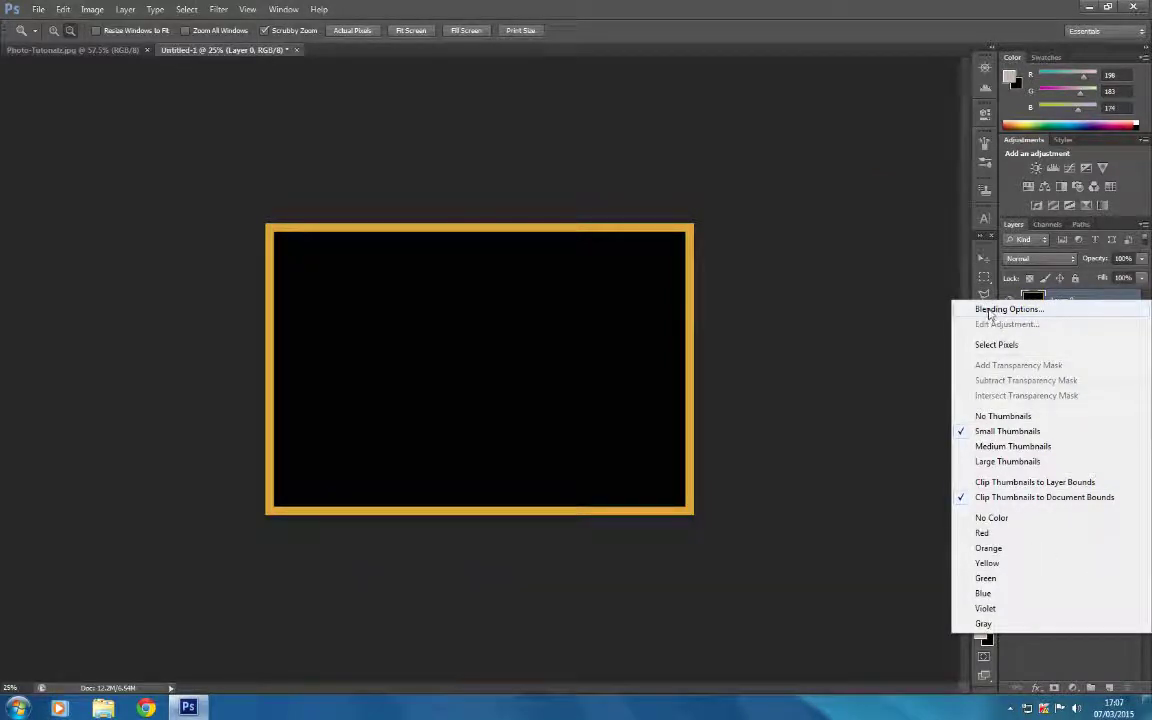
left_click(922, 312)
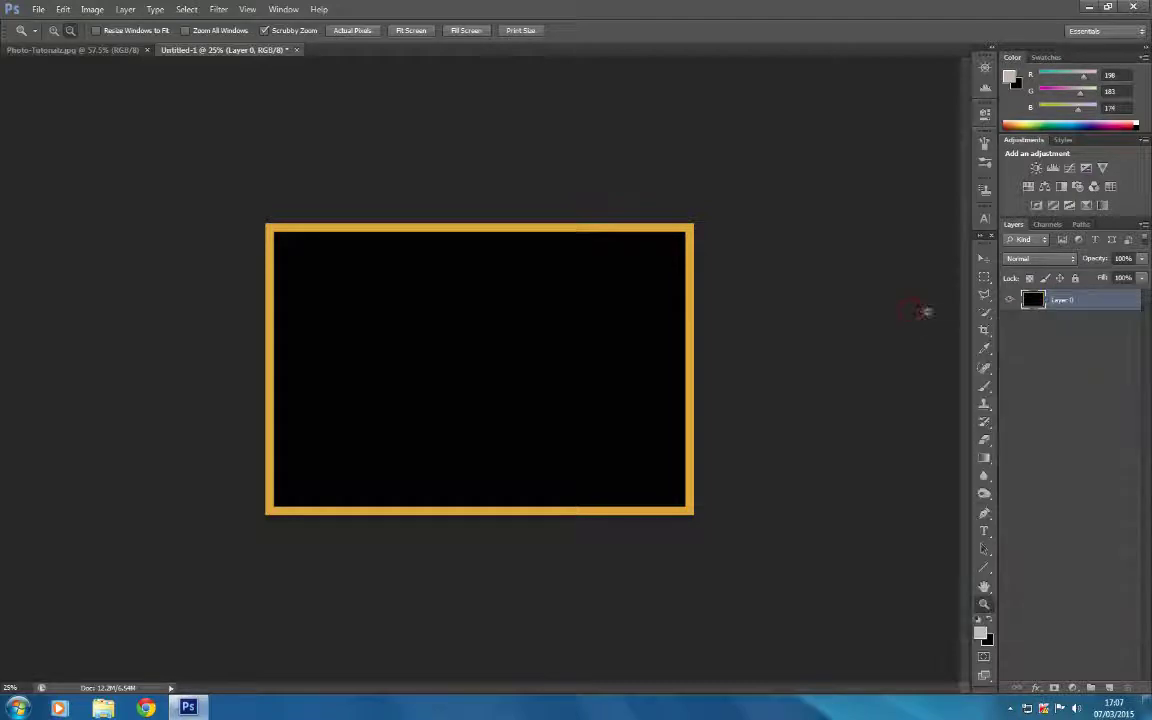
right_click(1033, 300)
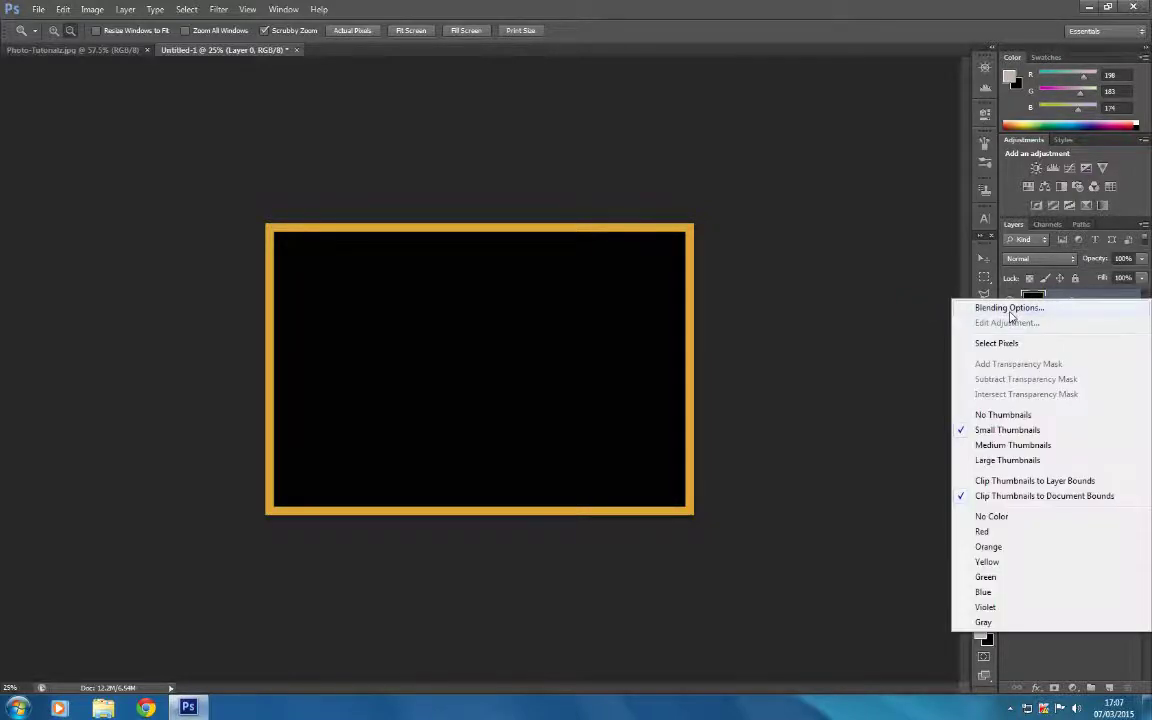
left_click(1009, 309)
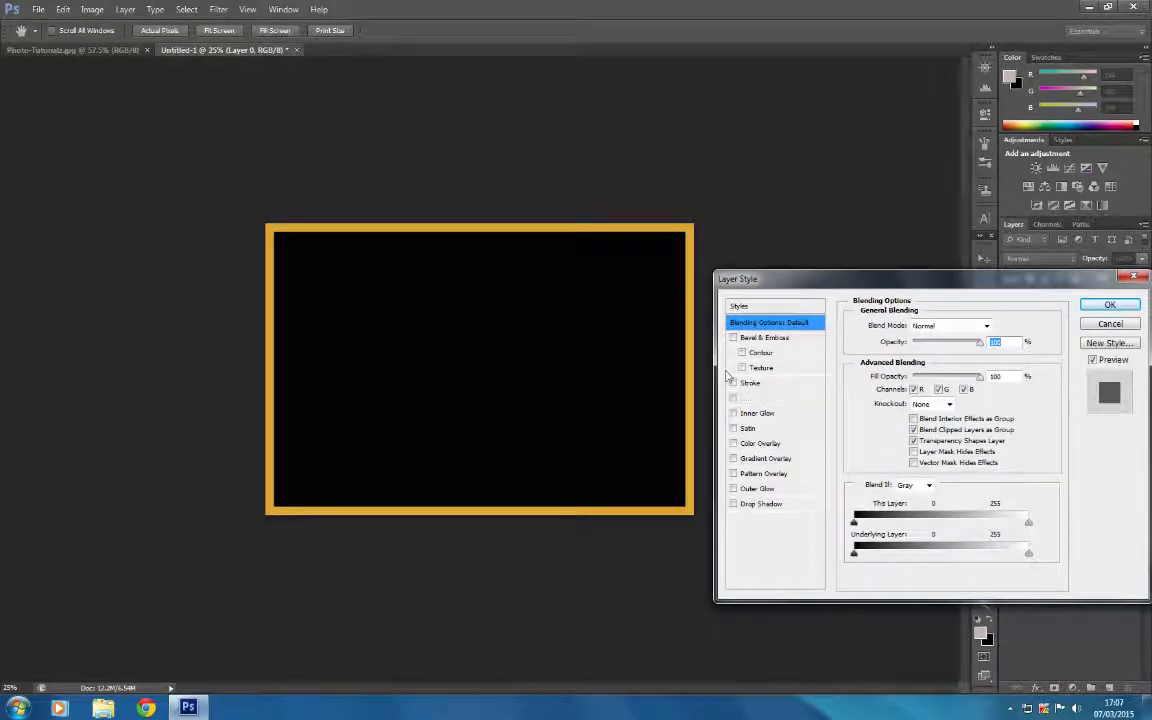
left_click(735, 338)
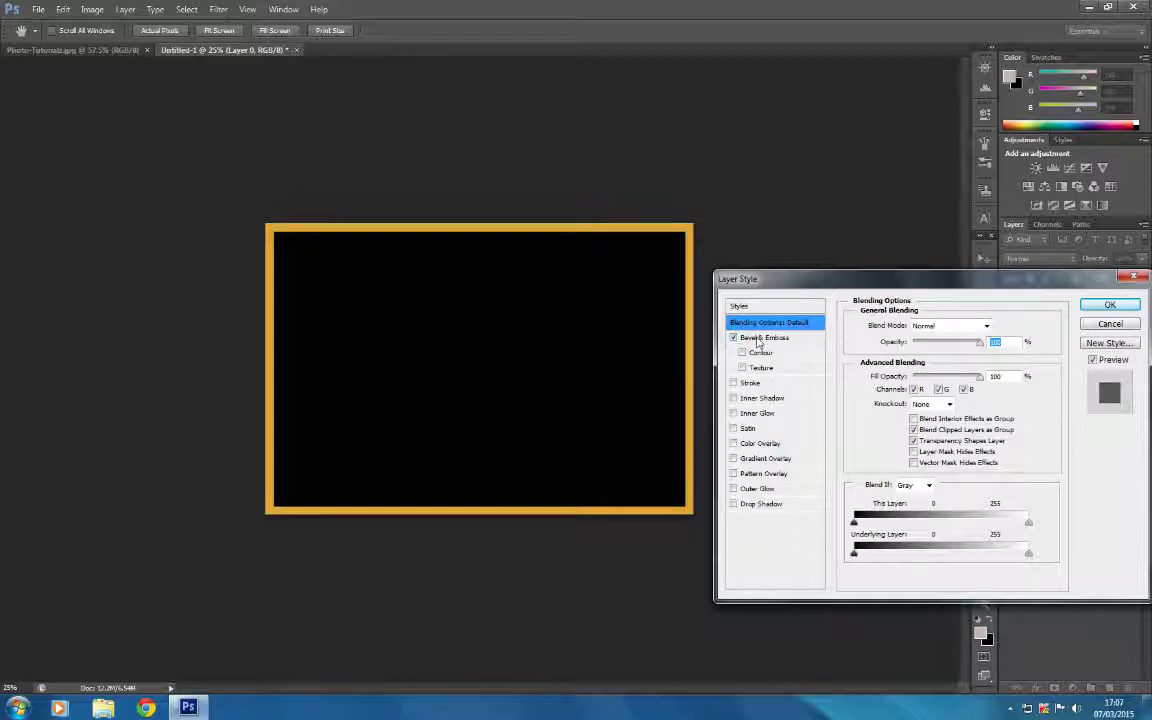
left_click(758, 340)
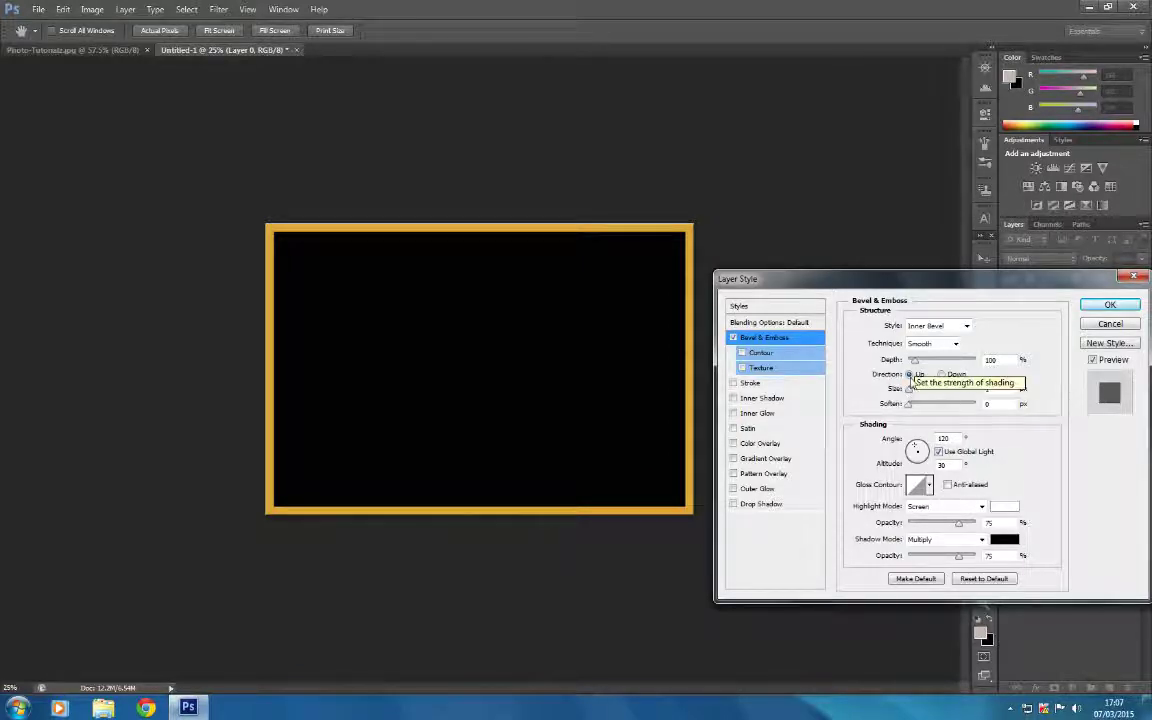
Set the border's Bevel & Emboss depth to 674%, size to 27 px and soften to 2 px.
mouse_move(914, 366)
left_mouse_down()
mouse_move(946, 366)
mouse_move(930, 366)
mouse_move(921, 396)
left_mouse_up()
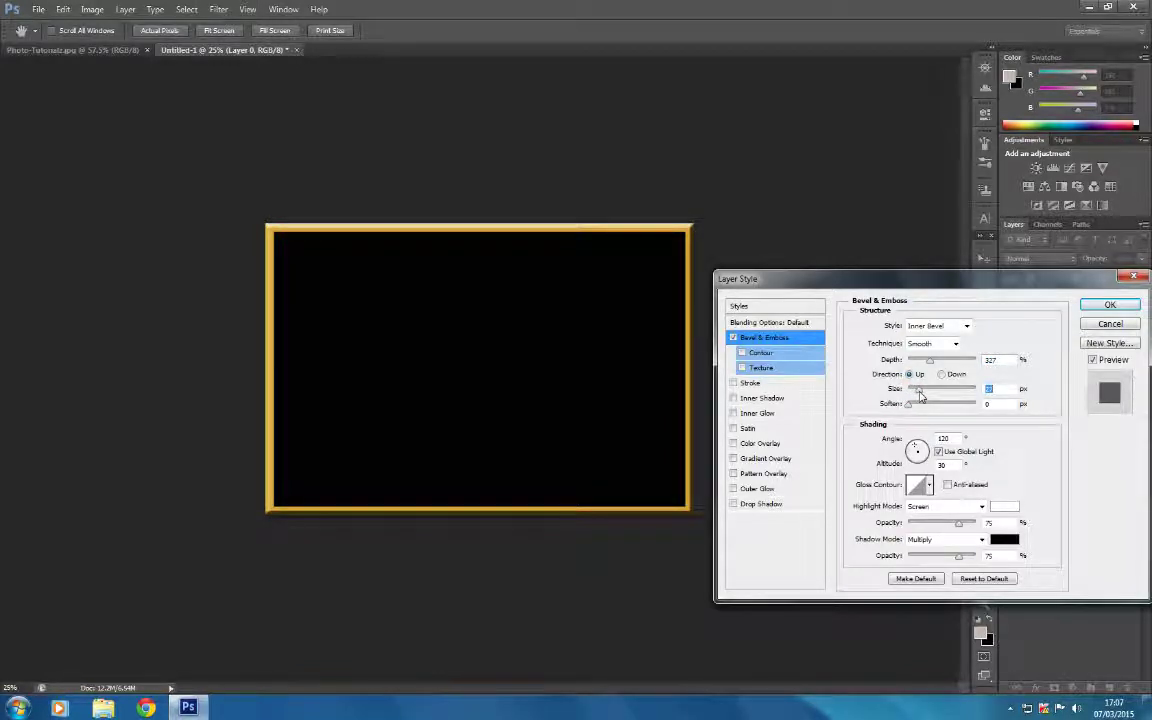
left_click_drag(905, 404, 927, 414)
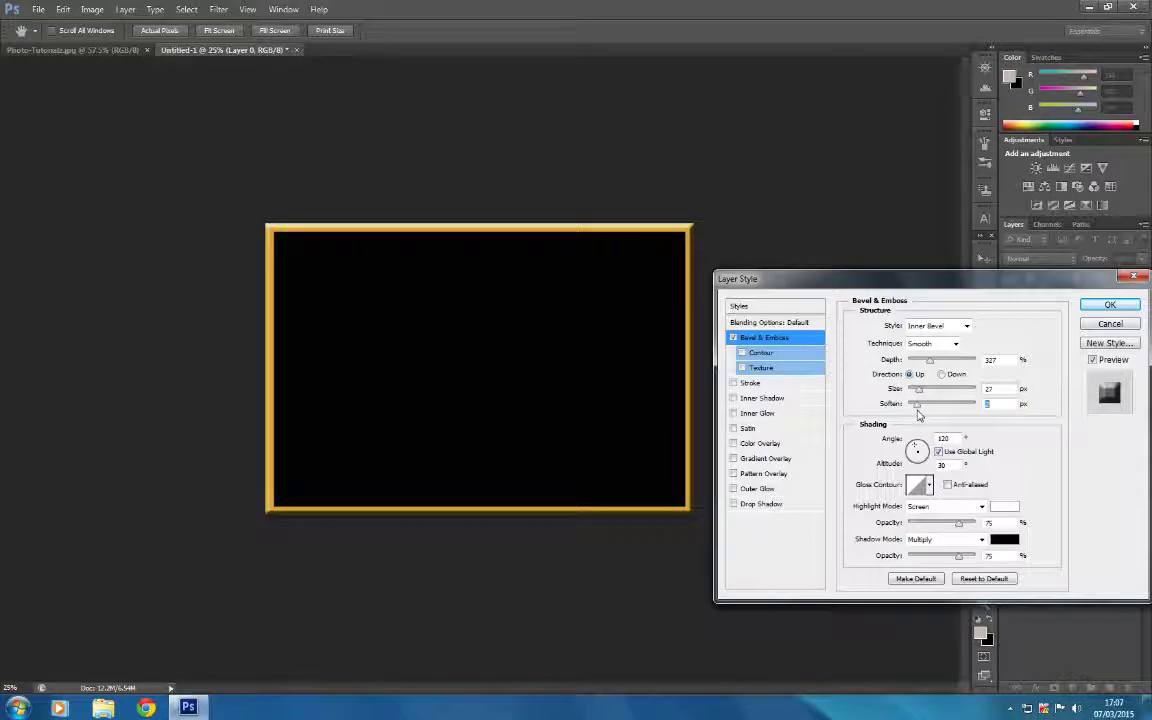
left_click_drag(931, 364, 954, 368)
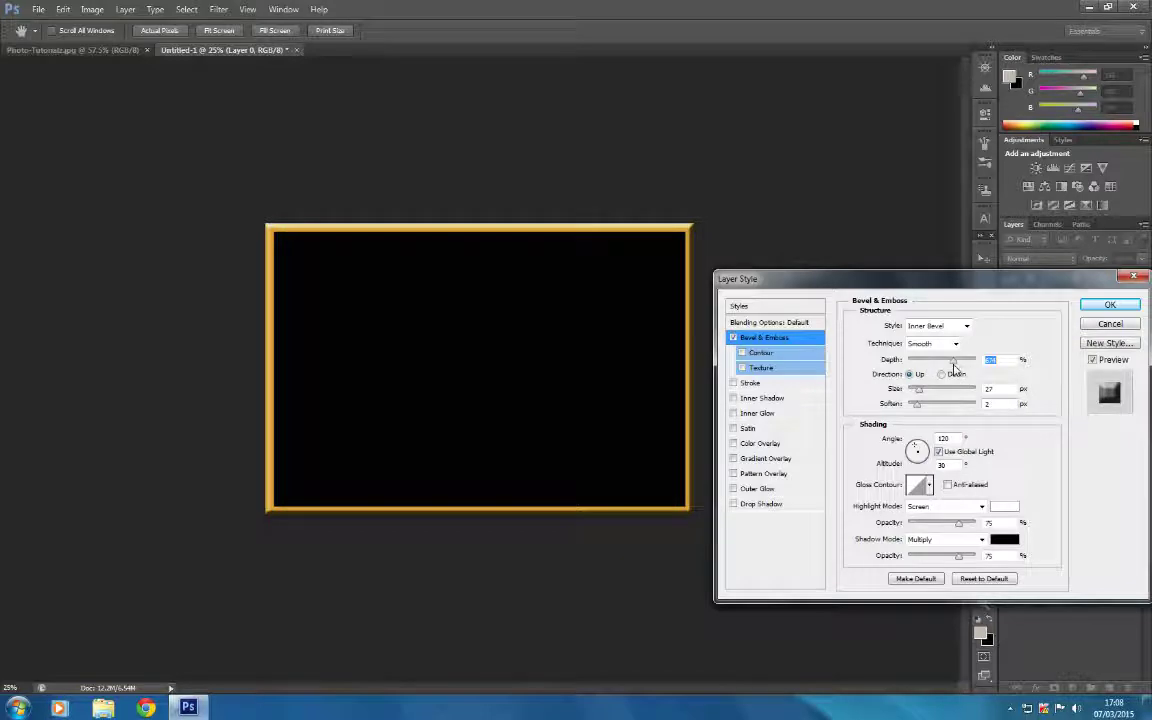
Set the bevel's gloss contour to Ring and its soften to 0 px, keeping the size at 27 px.
left_click(930, 485)
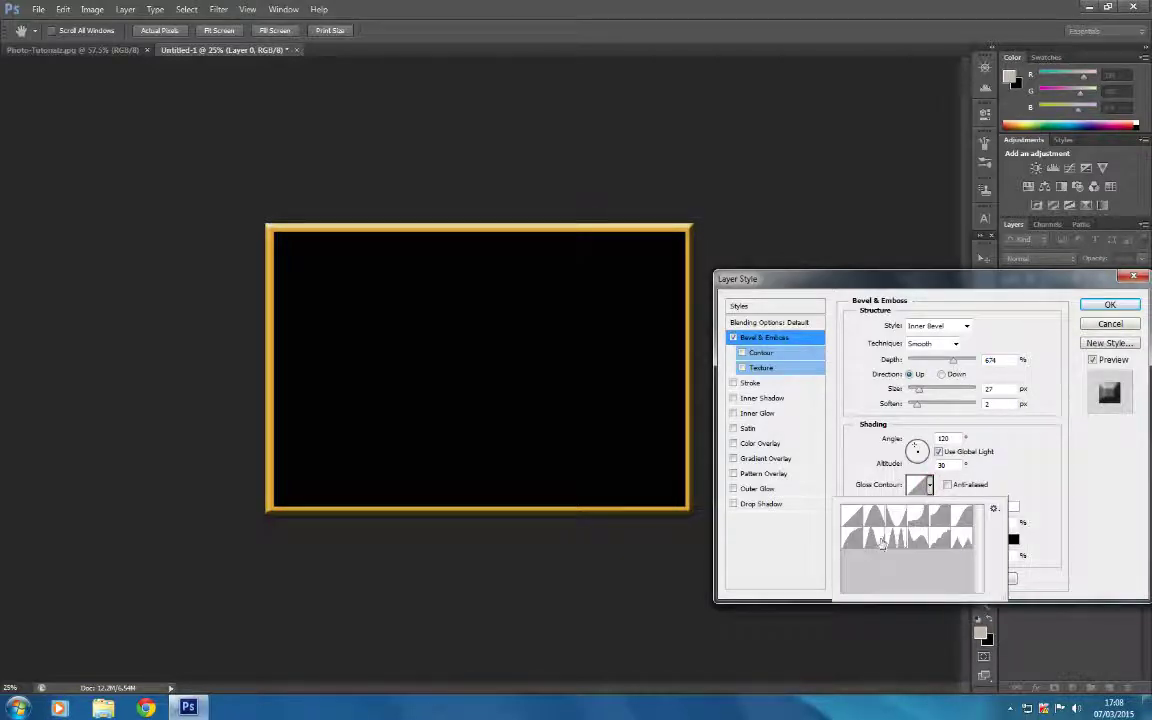
left_click(876, 542)
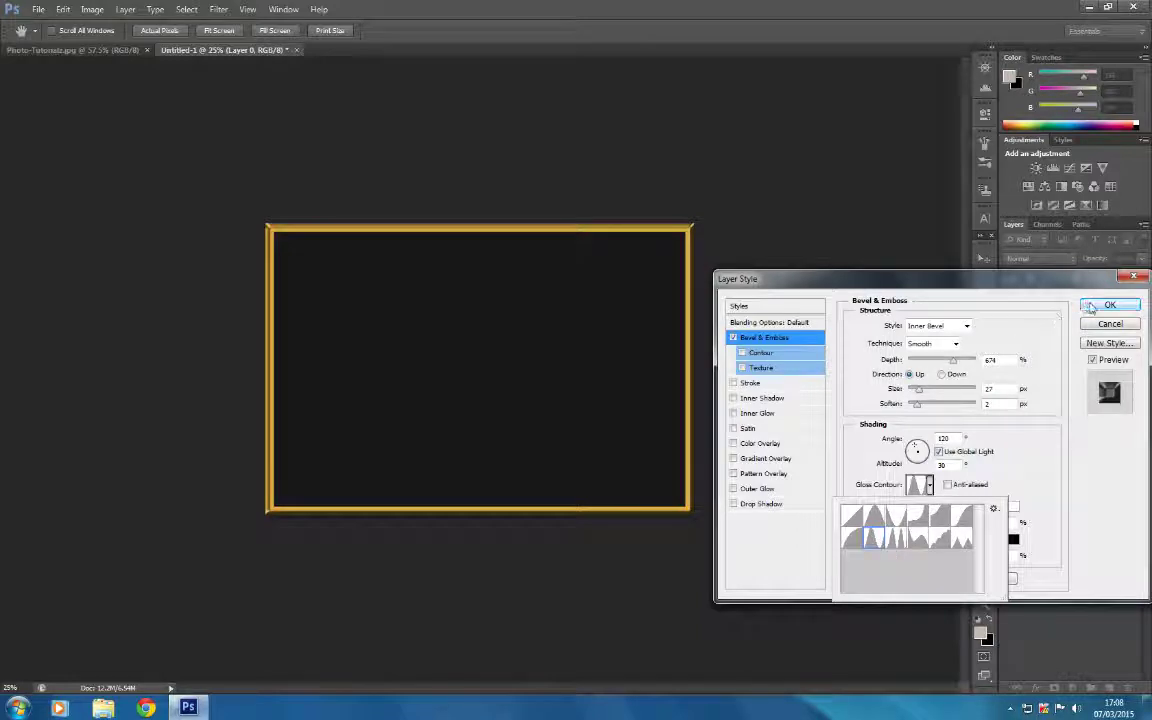
left_click(917, 408)
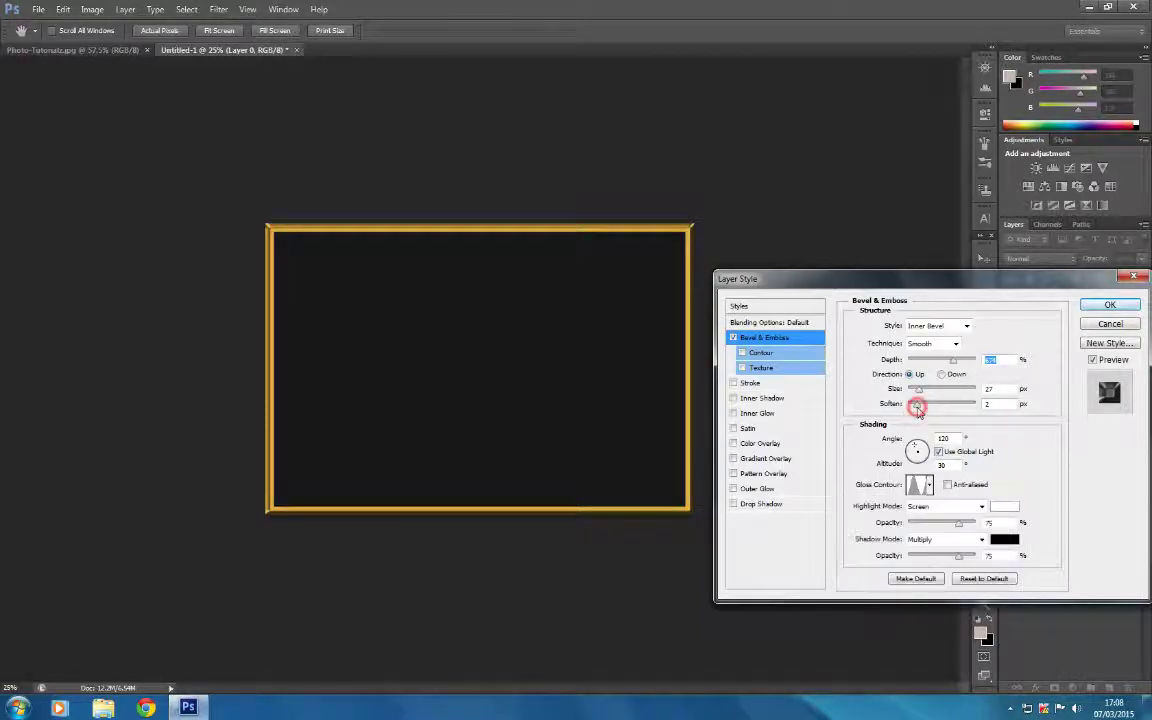
left_click_drag(917, 410, 898, 415)
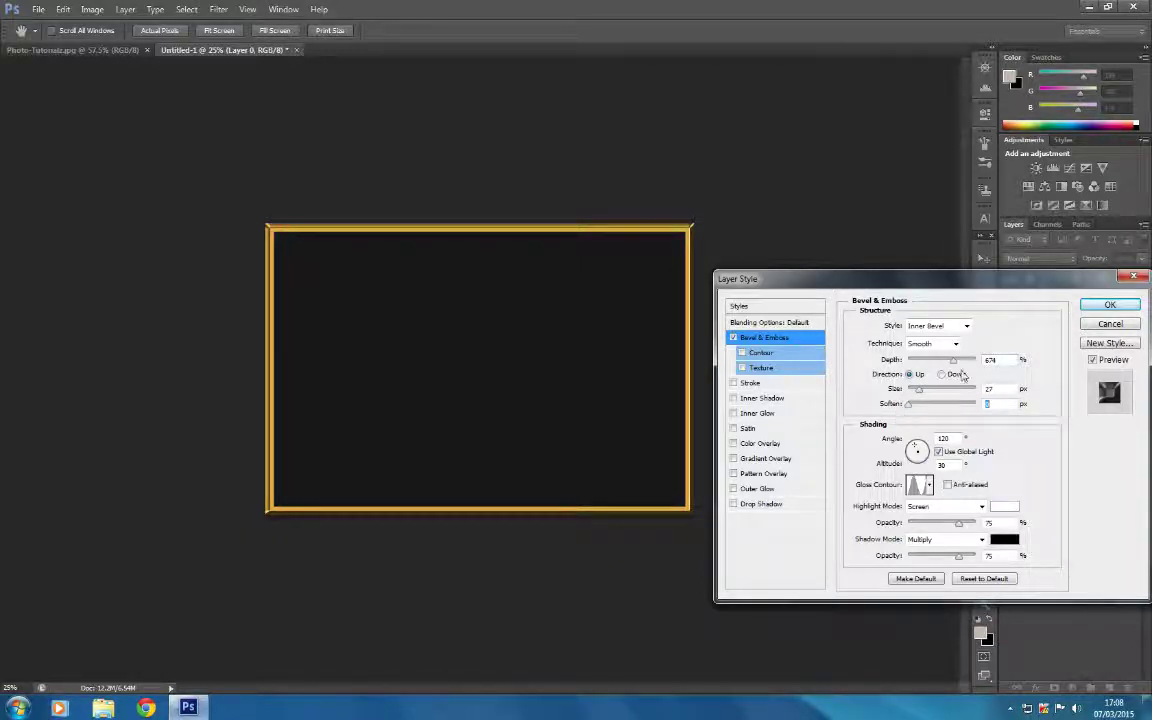
mouse_move(920, 395)
left_mouse_down()
mouse_move(908, 395)
mouse_move(921, 395)
left_mouse_up()
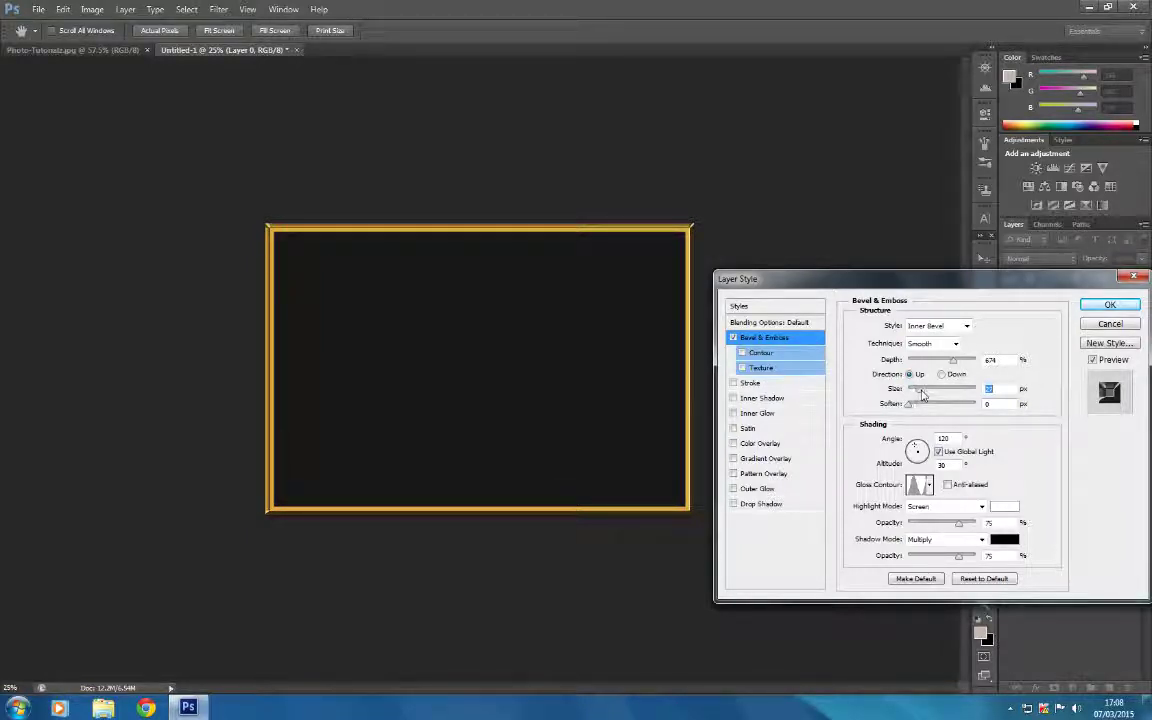
Apply the Bevel & Emboss settings to the gold-bordered layer and flatten the image.
left_click(1108, 305)
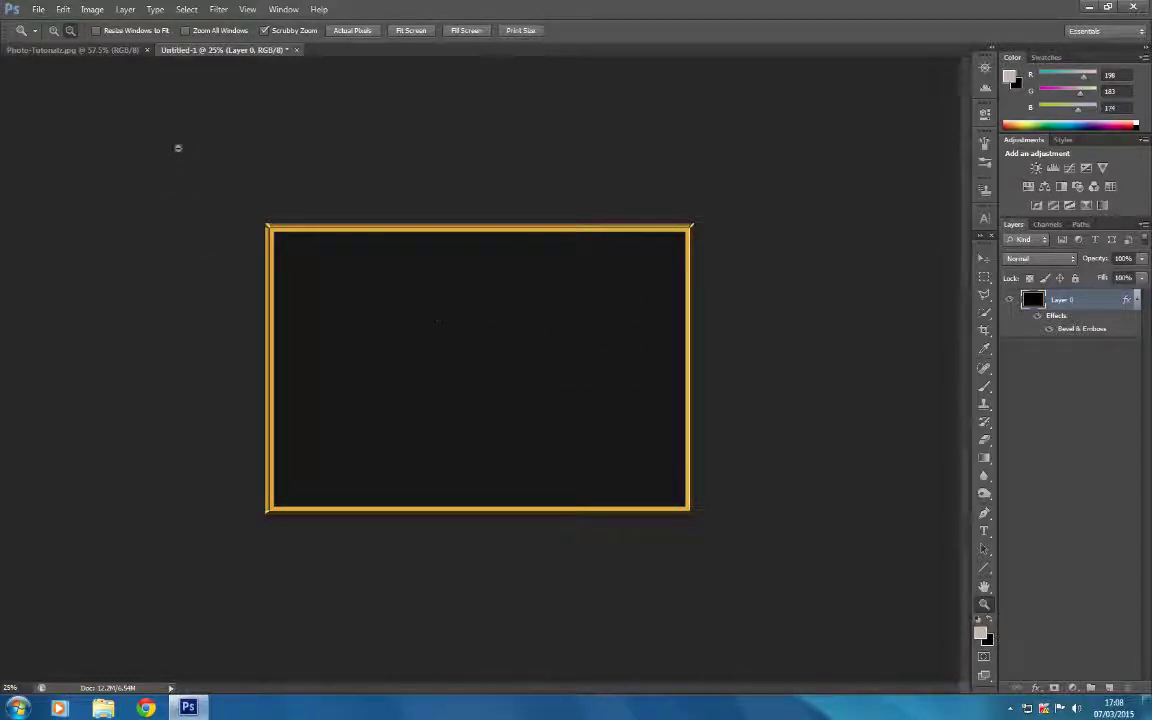
left_click(126, 10)
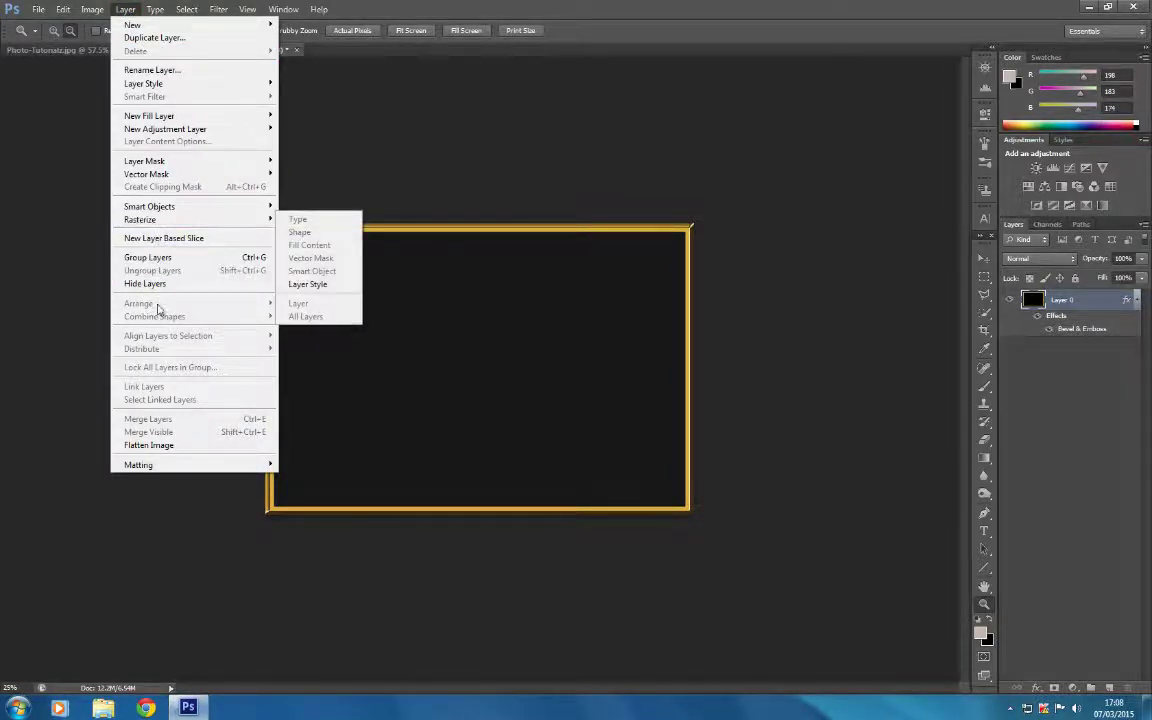
left_click(157, 450)
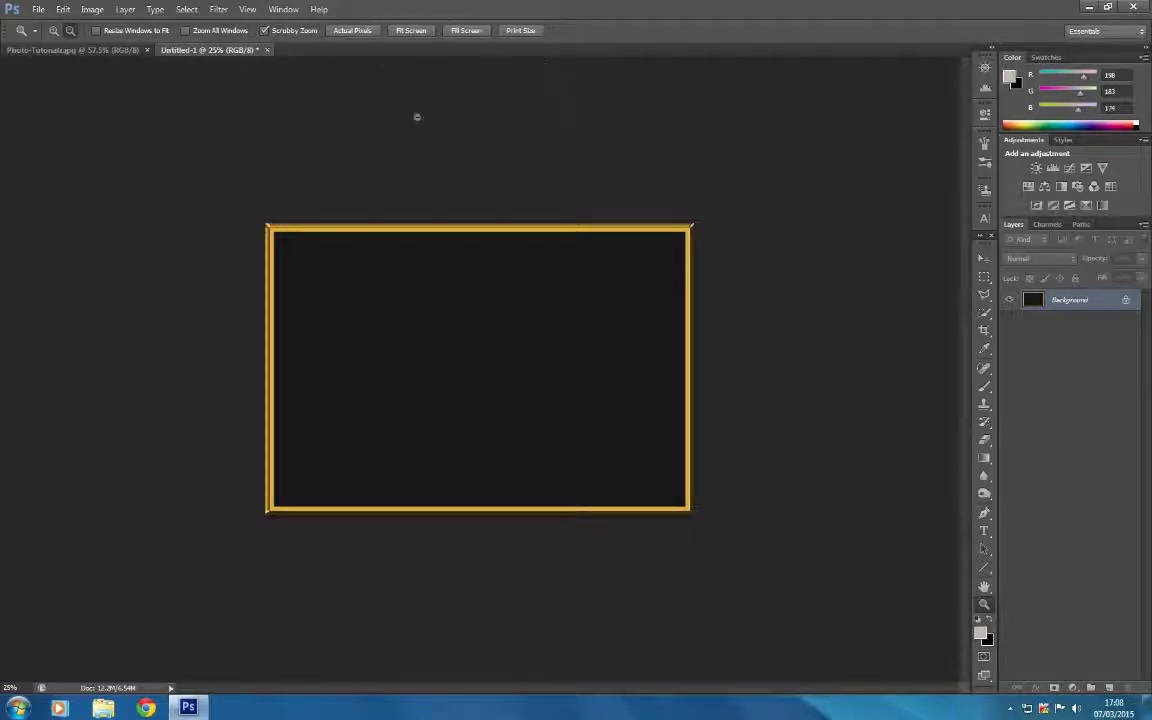
Open the canvas size settings and set the canvas extension colour to near-black 010101.
left_click(92, 9)
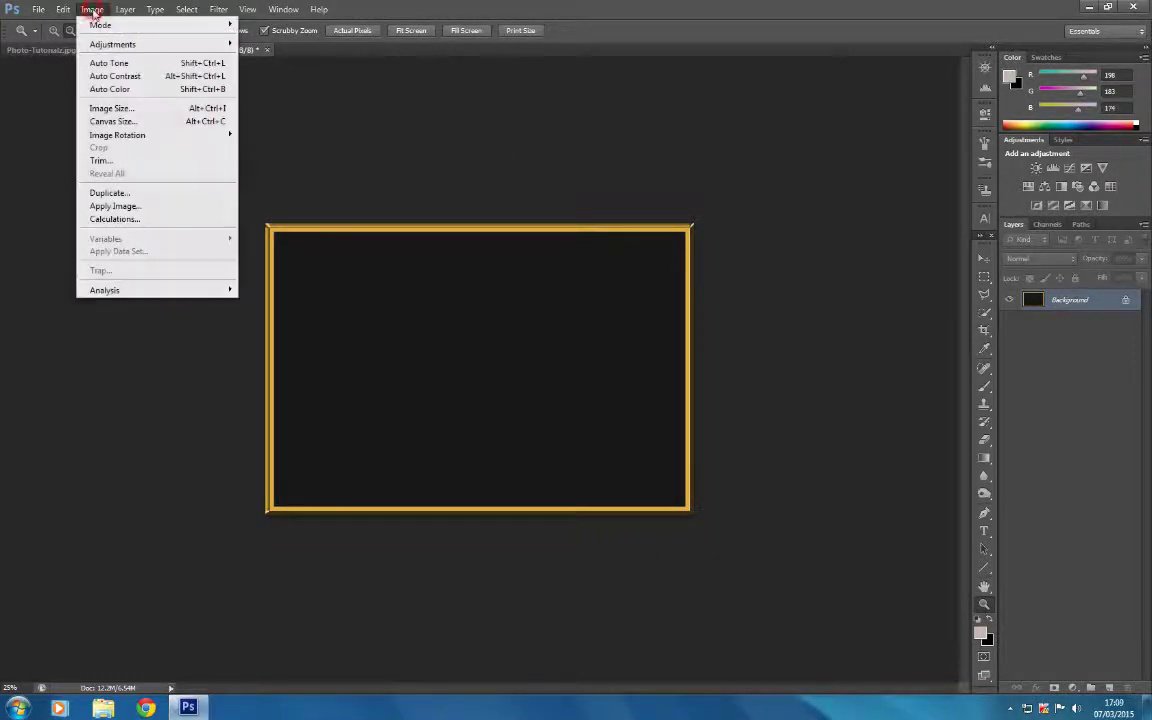
left_click(100, 122)
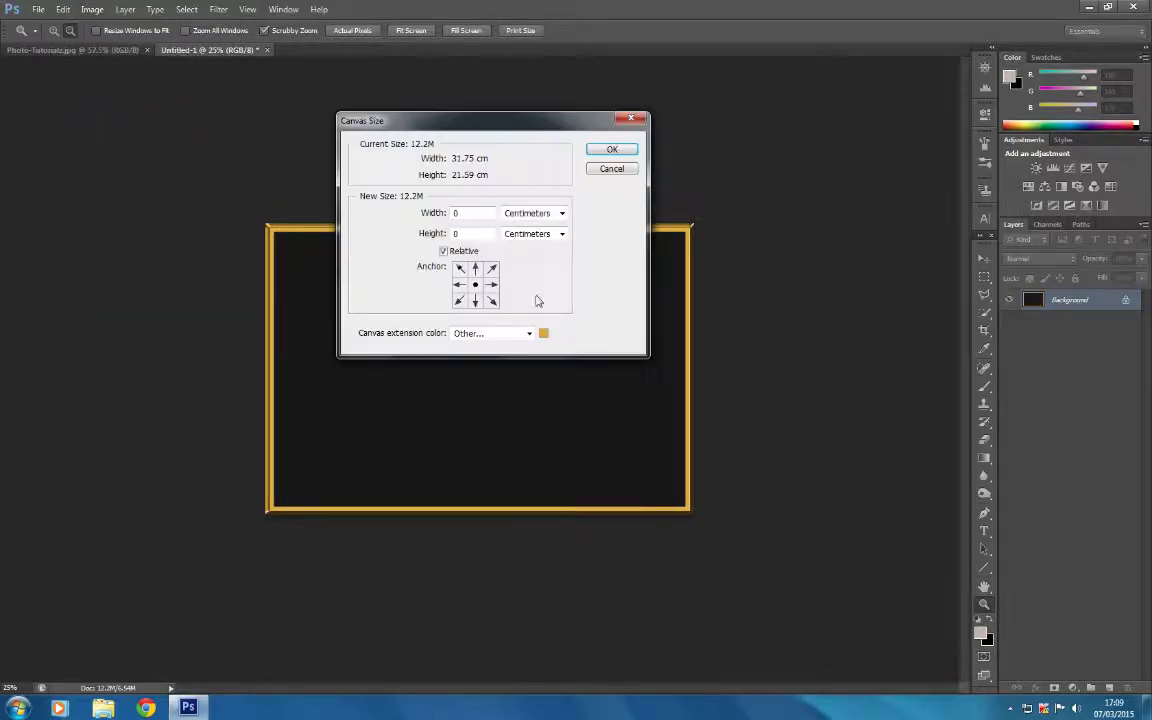
left_click(542, 334)
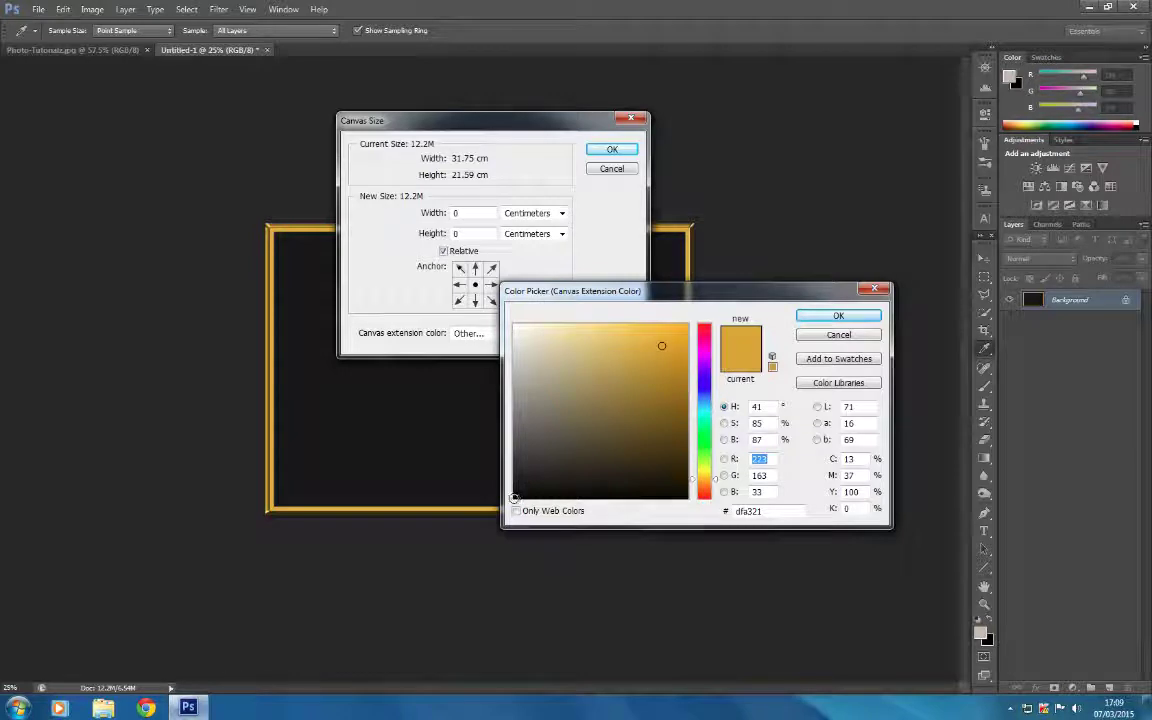
left_click(514, 497)
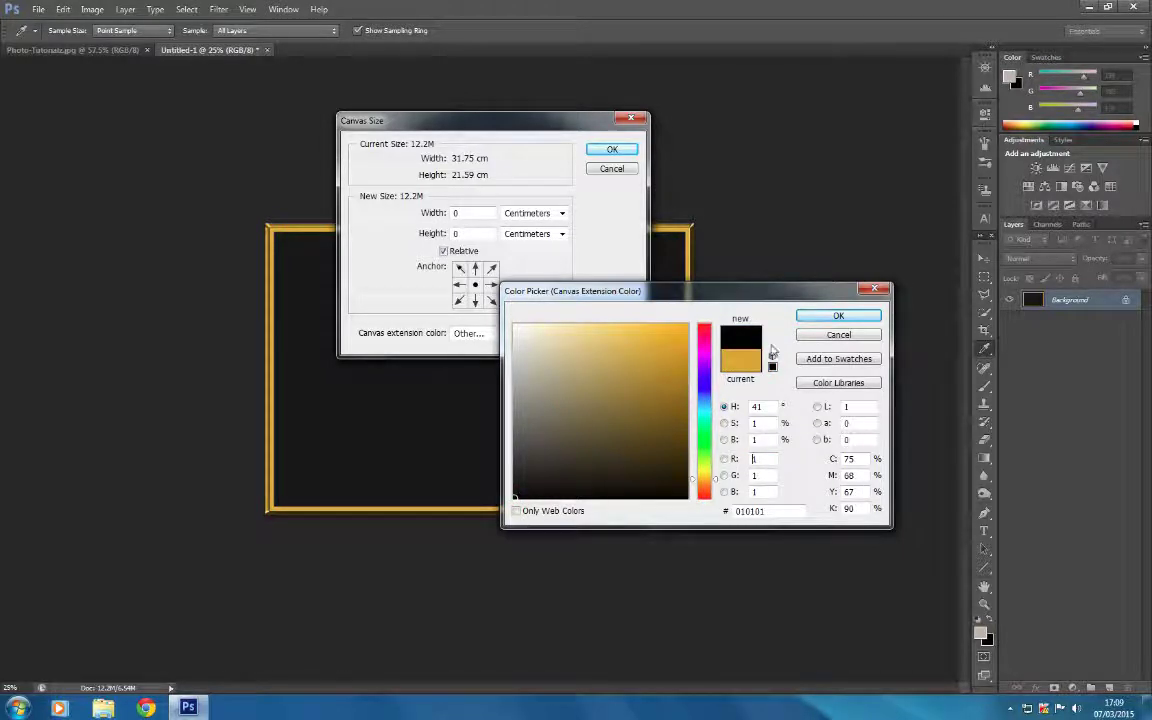
left_click(822, 318)
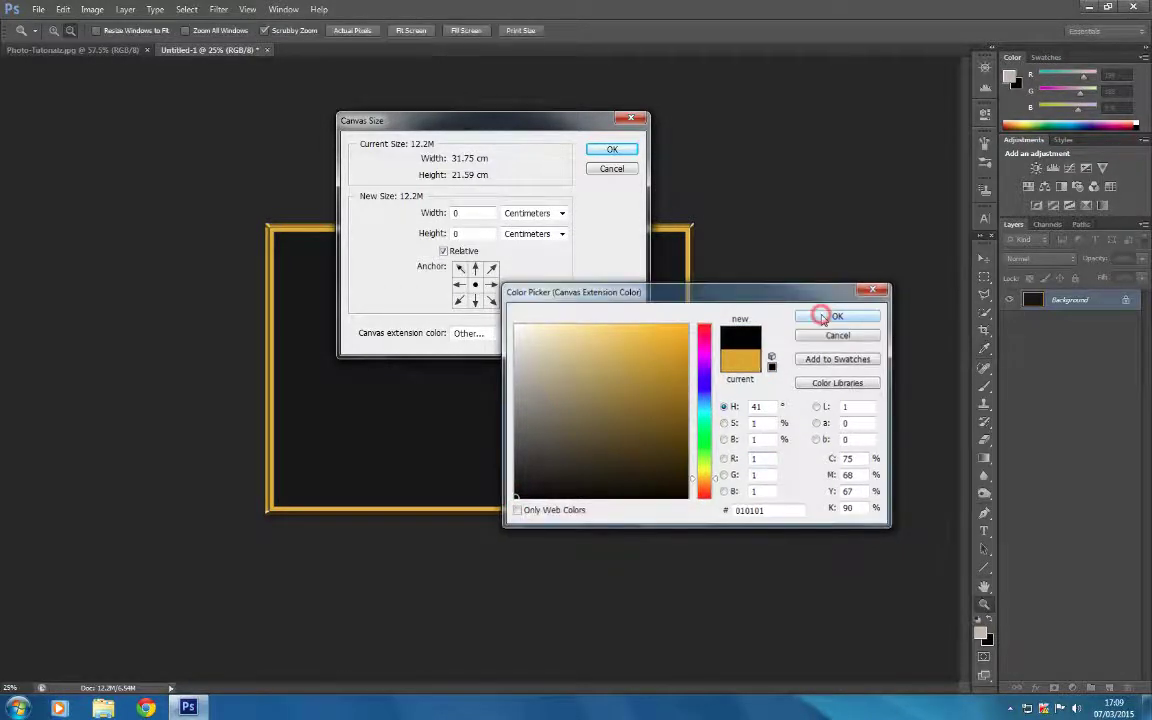
Extend the canvas relatively by 4 inches in width and 4 inches in height around the gold frame.
left_click(562, 214)
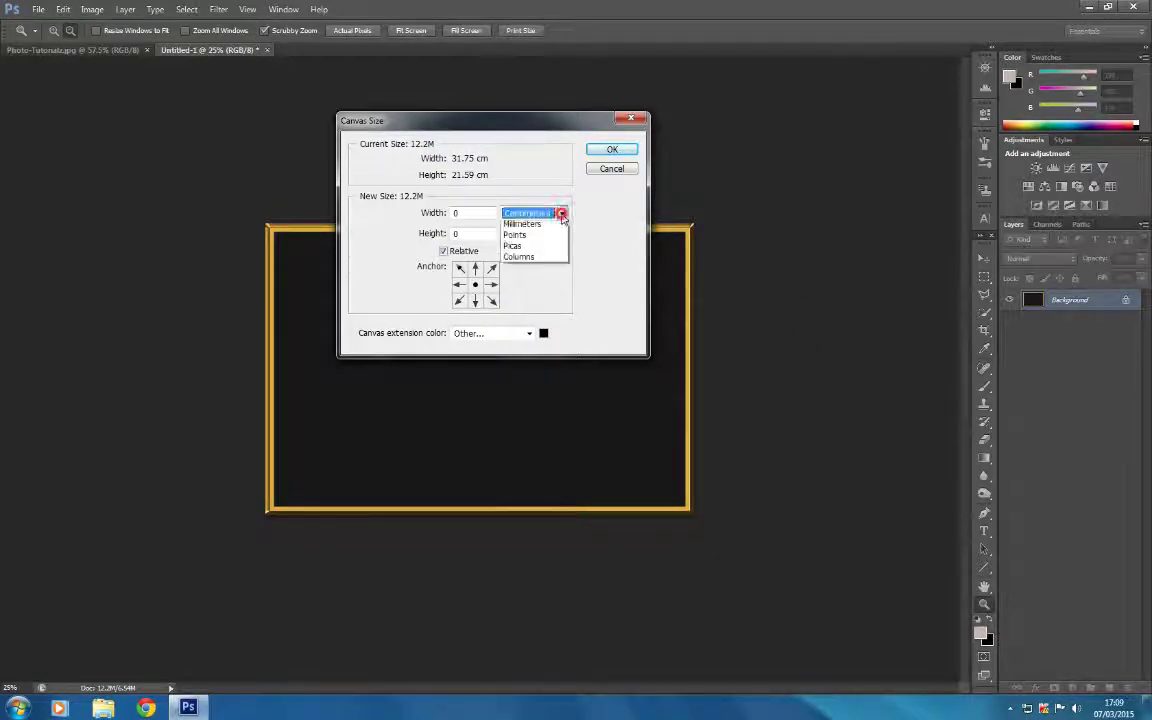
left_click(519, 250)
left_click(456, 213)
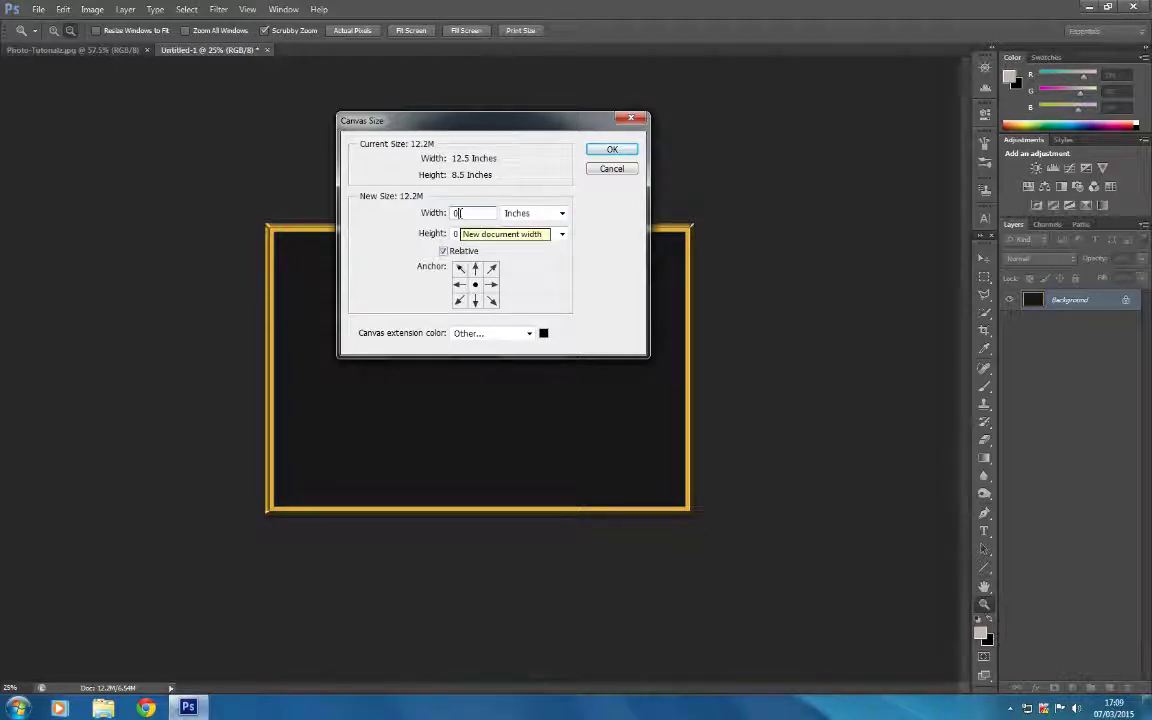
key("BackSpace")
type("4")
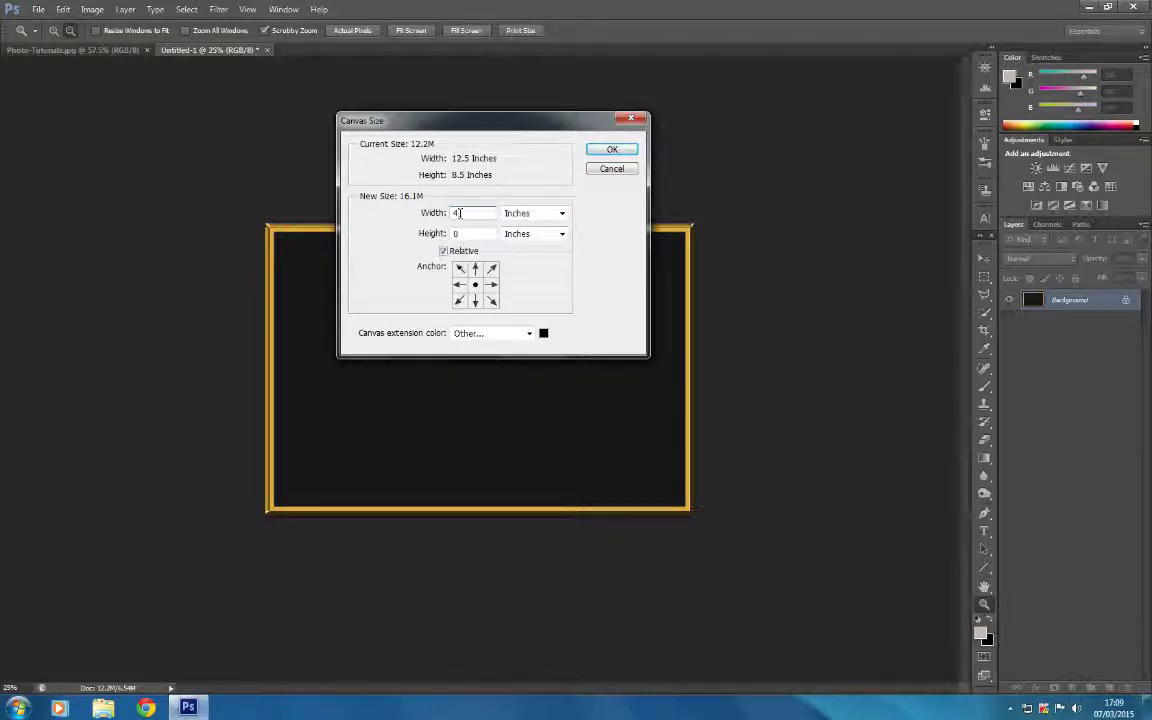
left_click(461, 230)
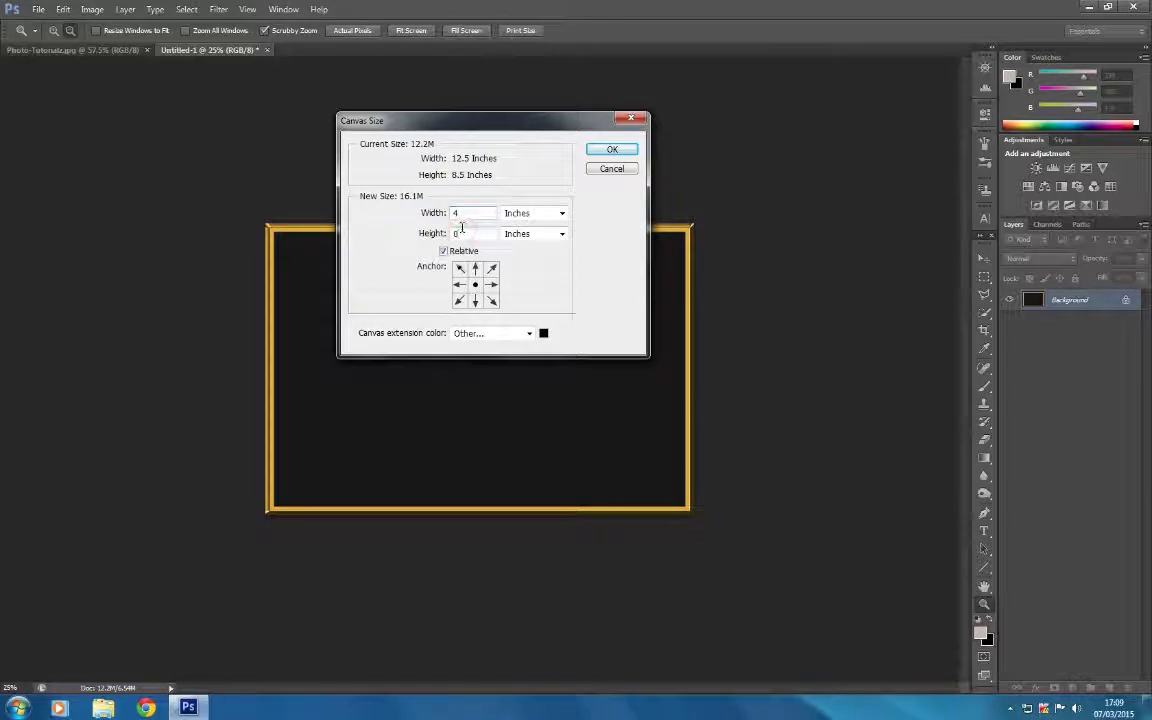
key("BackSpace")
type("4")
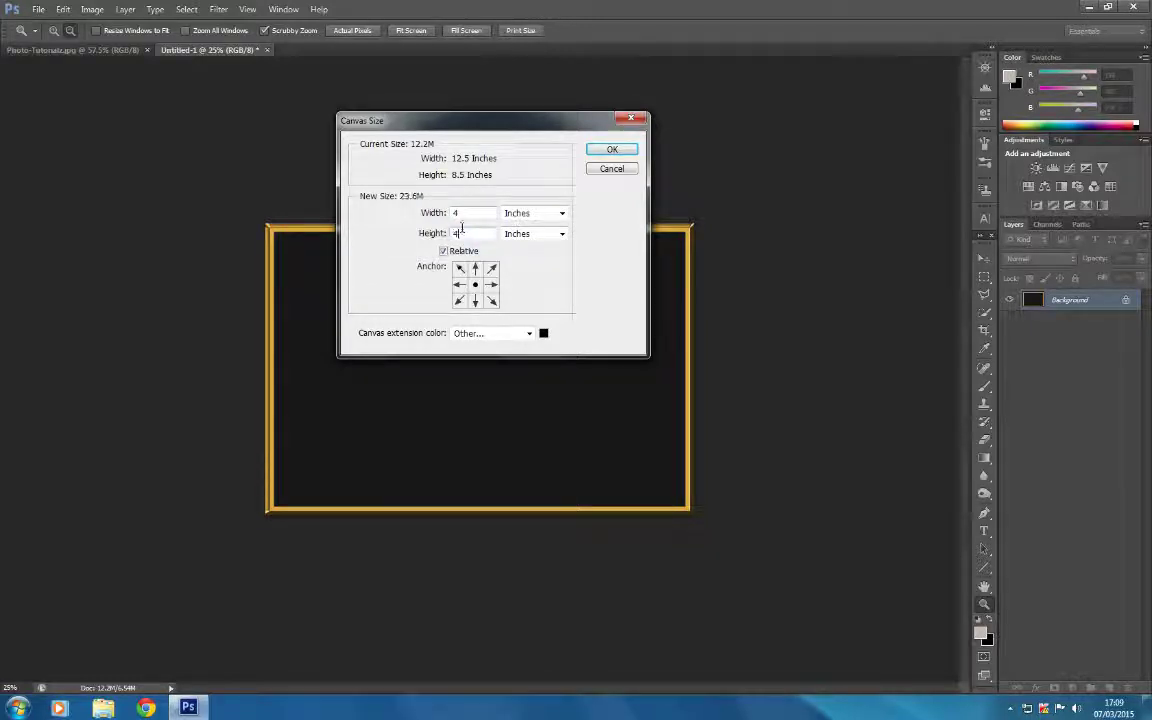
left_click(614, 150)
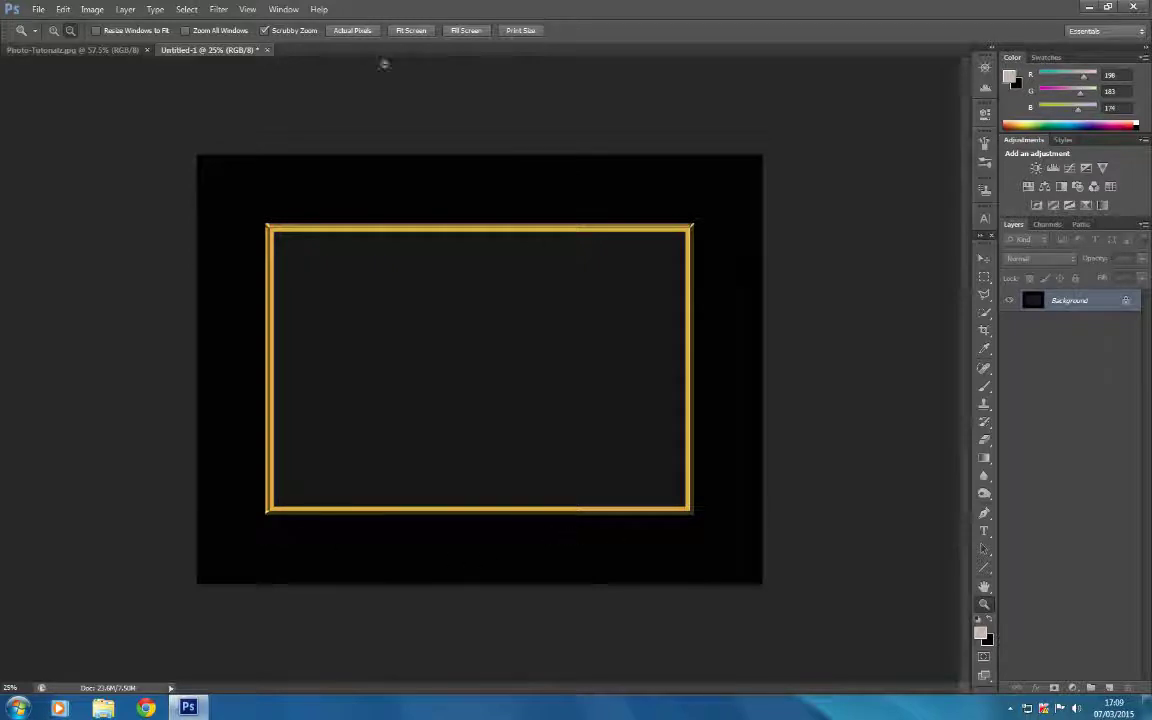
Undo the last canvas size change.
left_click(64, 10)
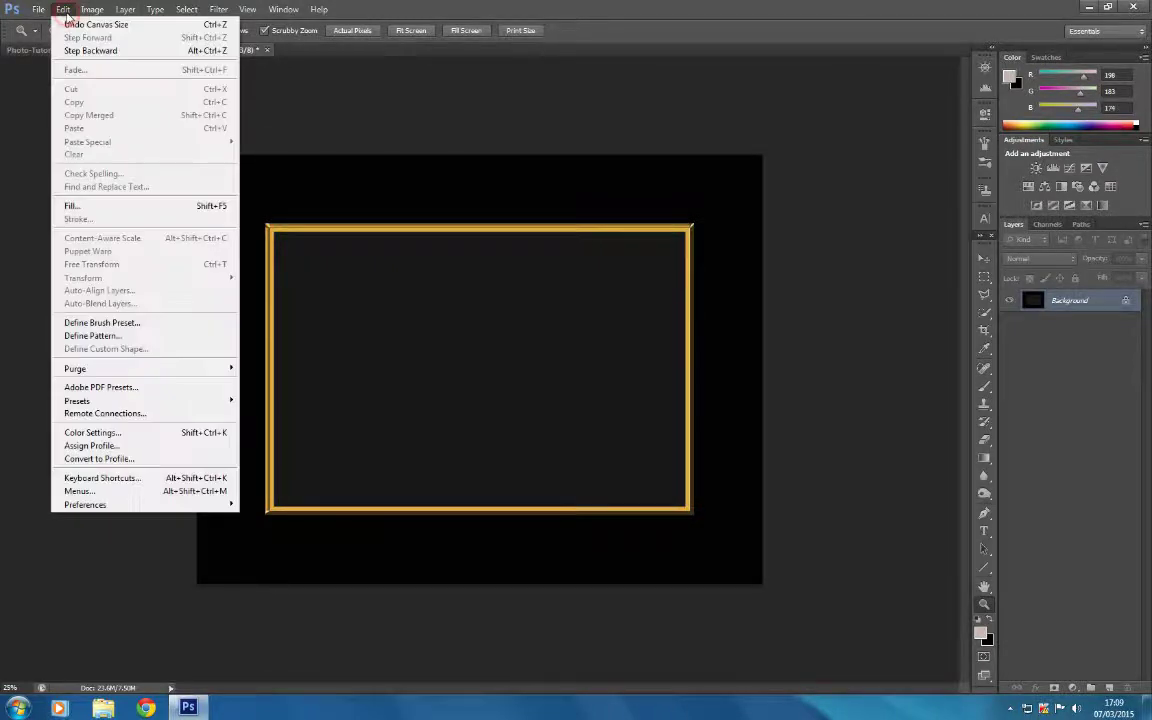
left_click(81, 25)
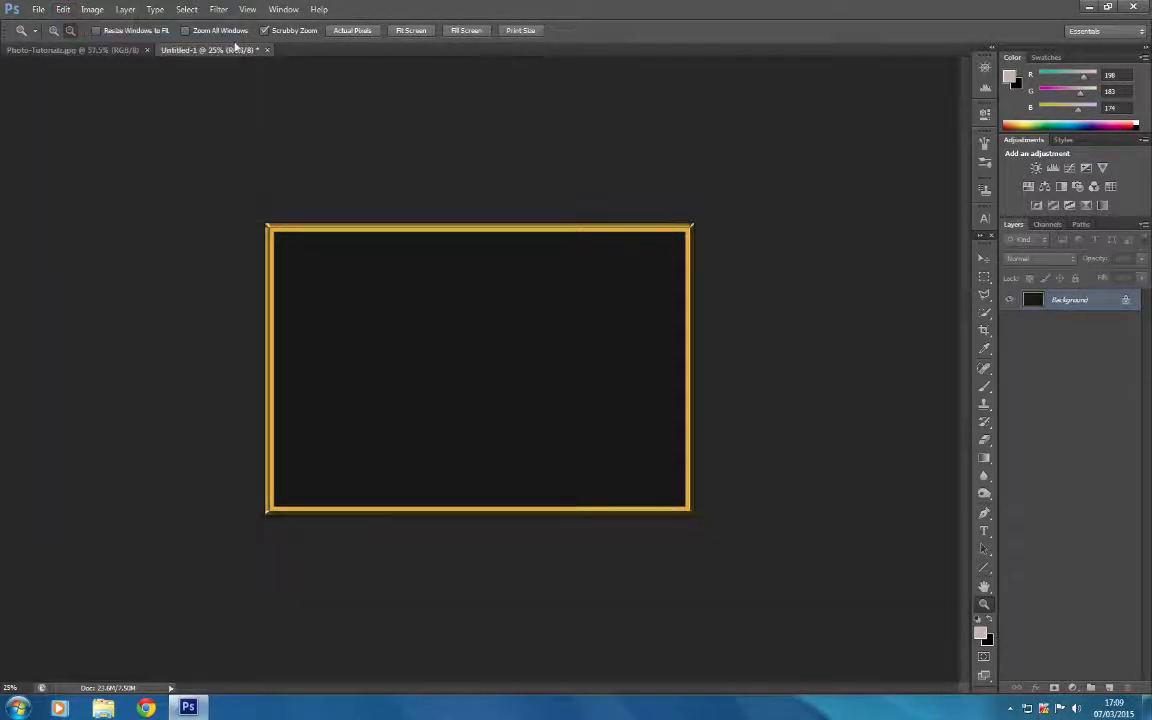
left_click(91, 9)
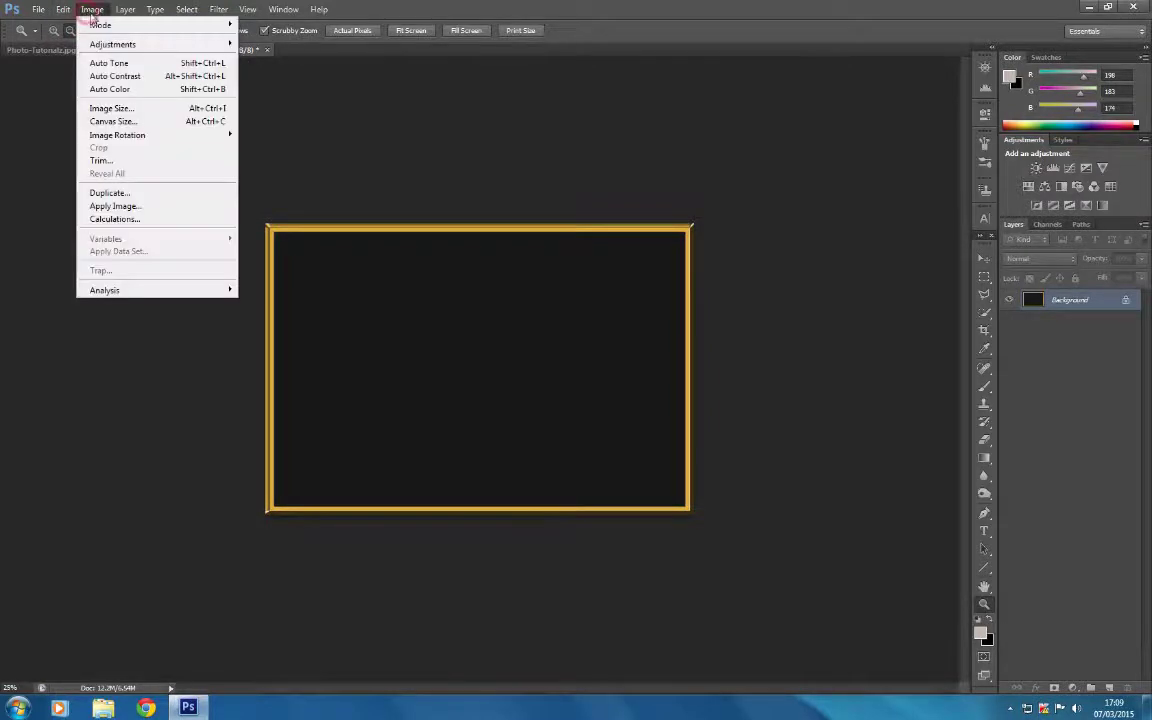
left_click(100, 109)
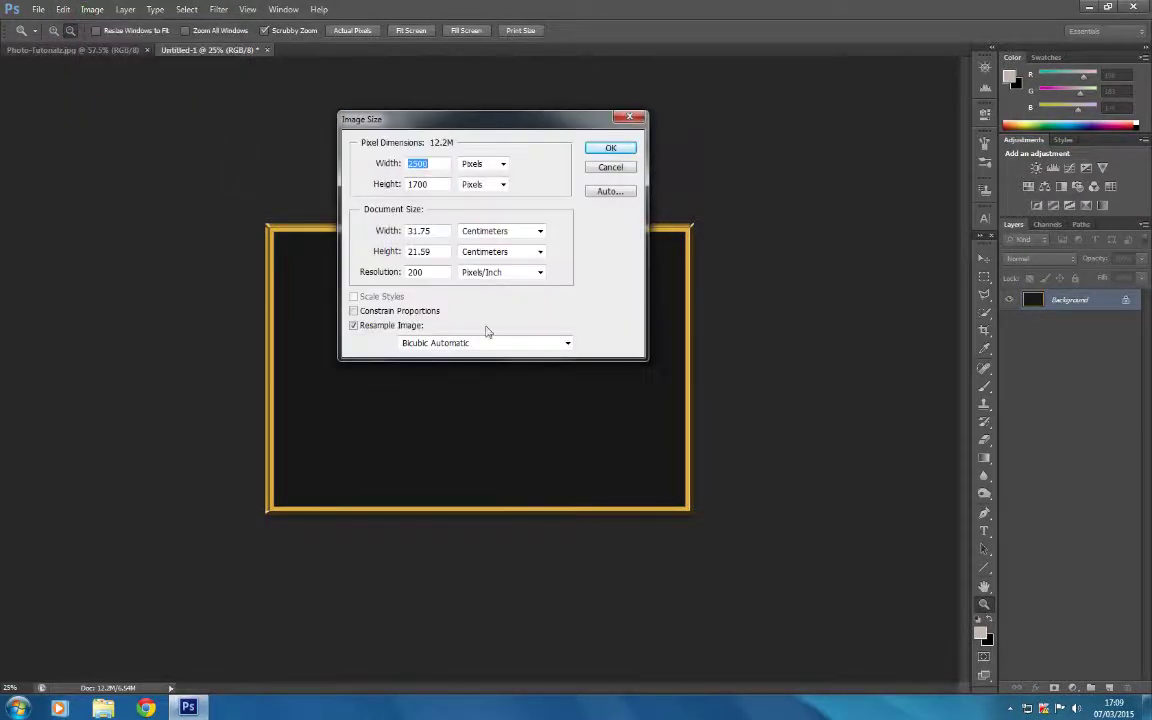
left_click(604, 168)
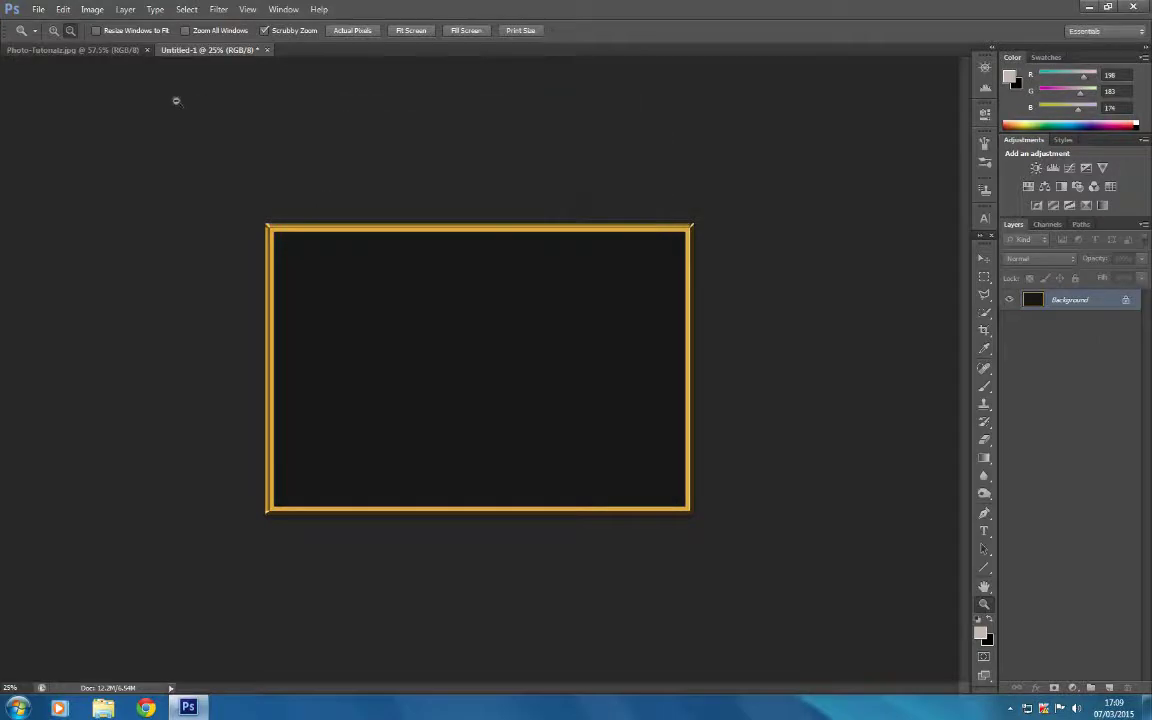
Open the canvas size settings and choose a slightly lighter near-black as the canvas extension colour.
left_click(91, 10)
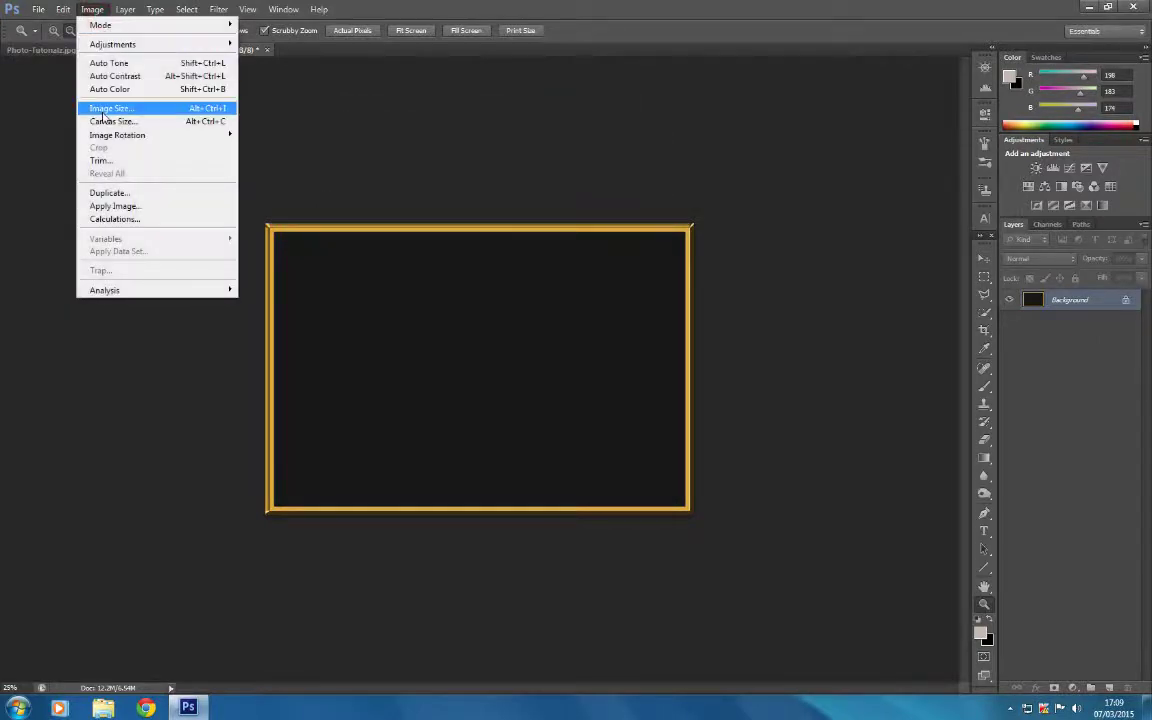
left_click(104, 121)
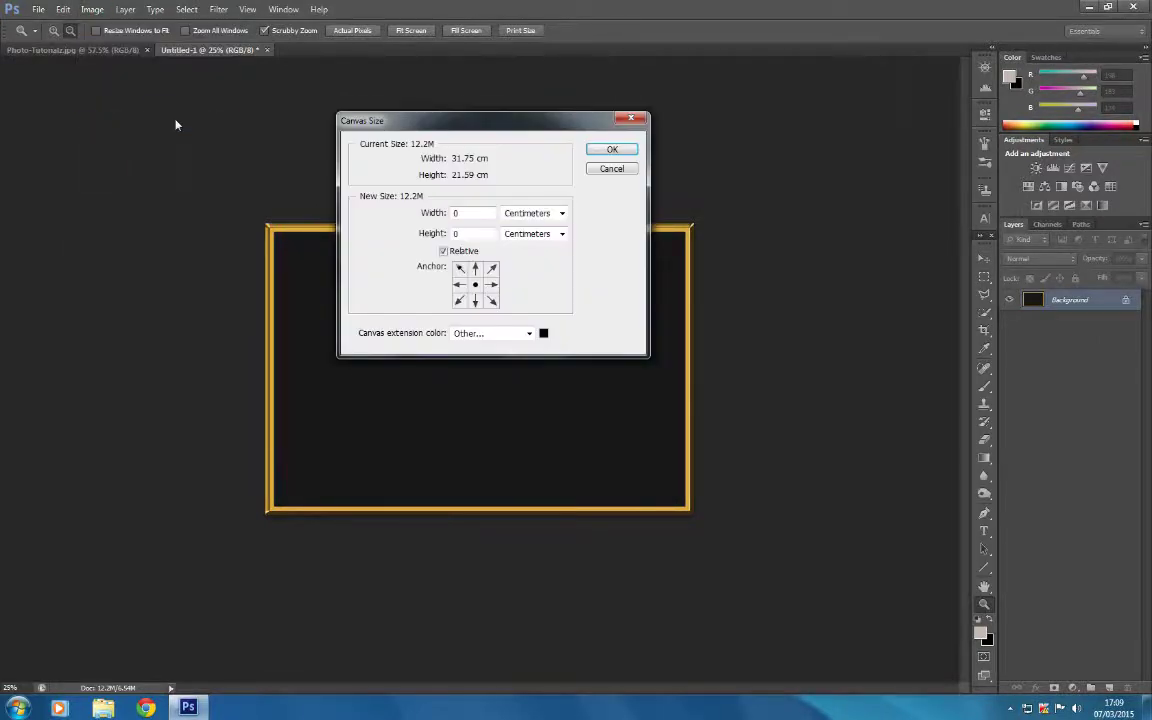
left_click(543, 333)
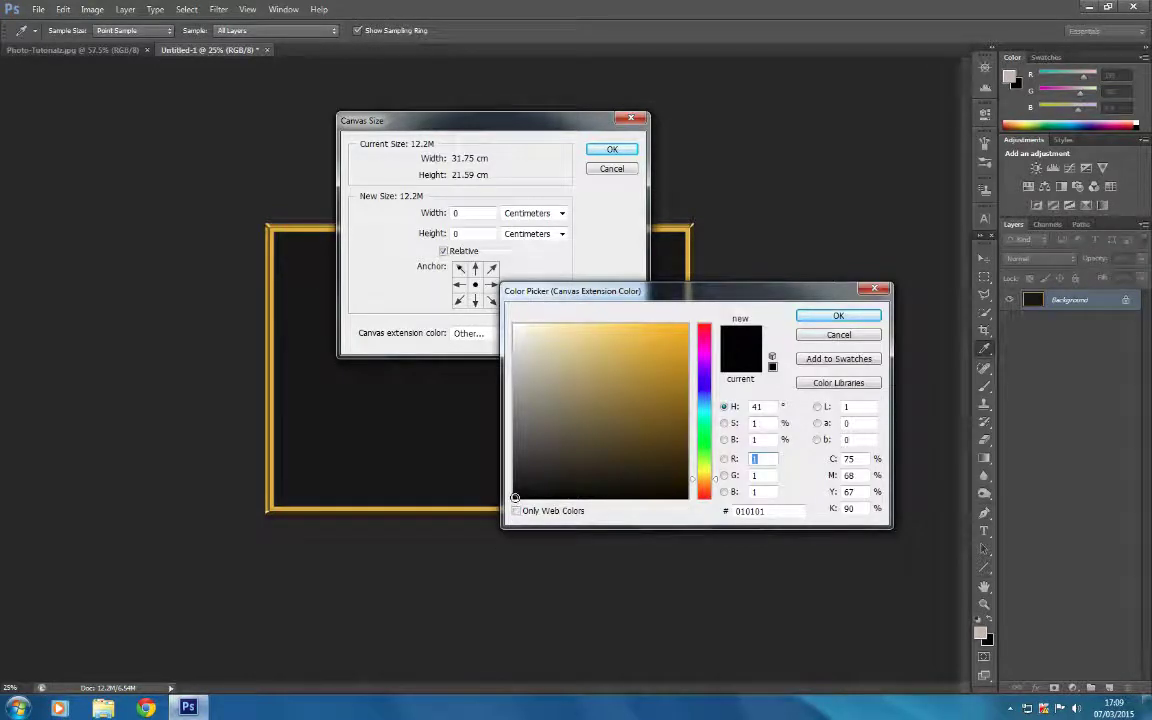
left_click(515, 496)
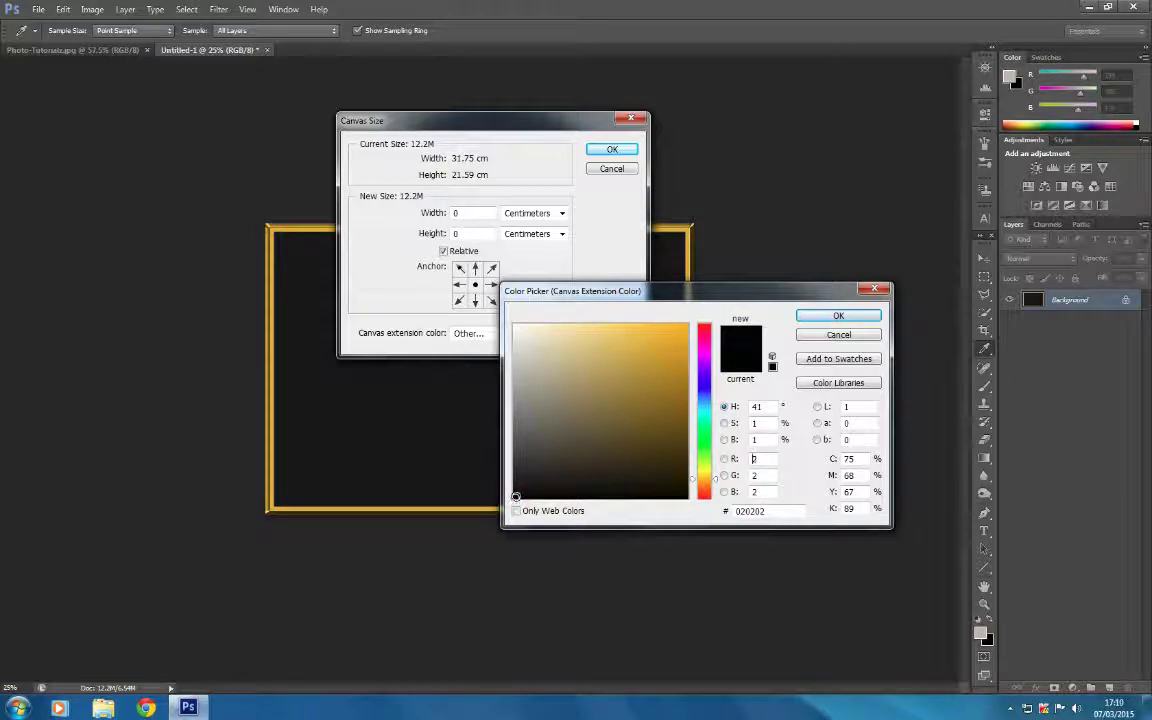
left_click(517, 494)
left_click(808, 318)
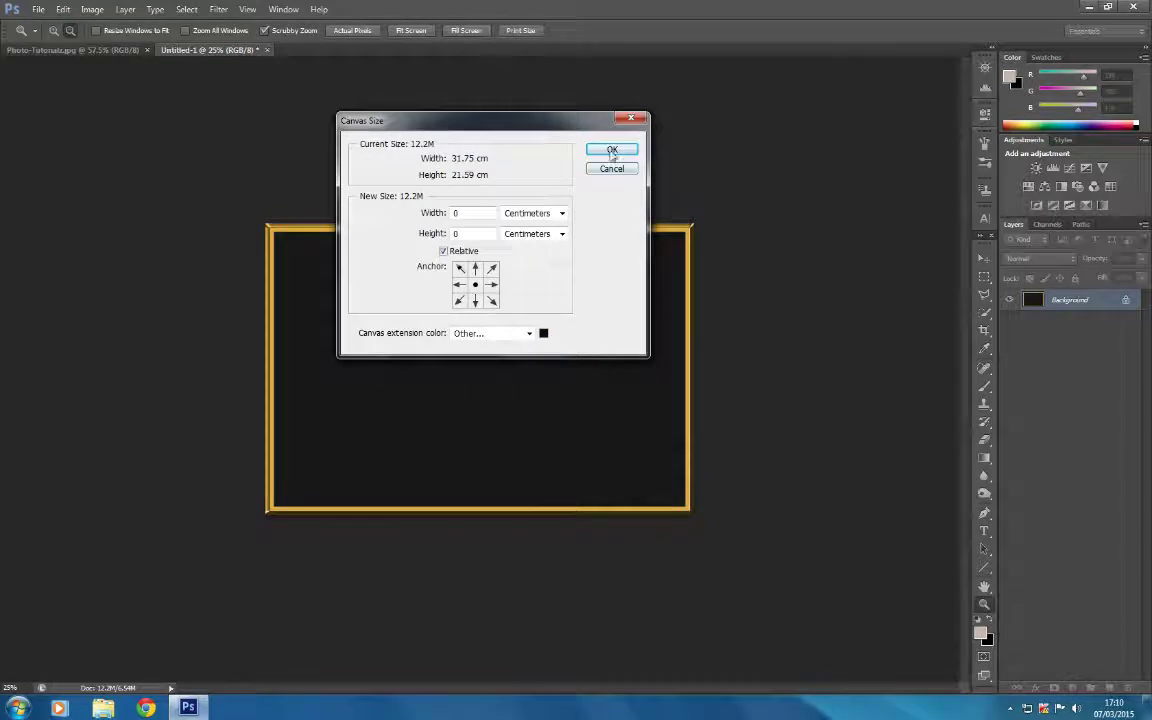
Enlarge the canvas by a relative 4 inches in both width and height, using the dark extension colour.
left_click(515, 213)
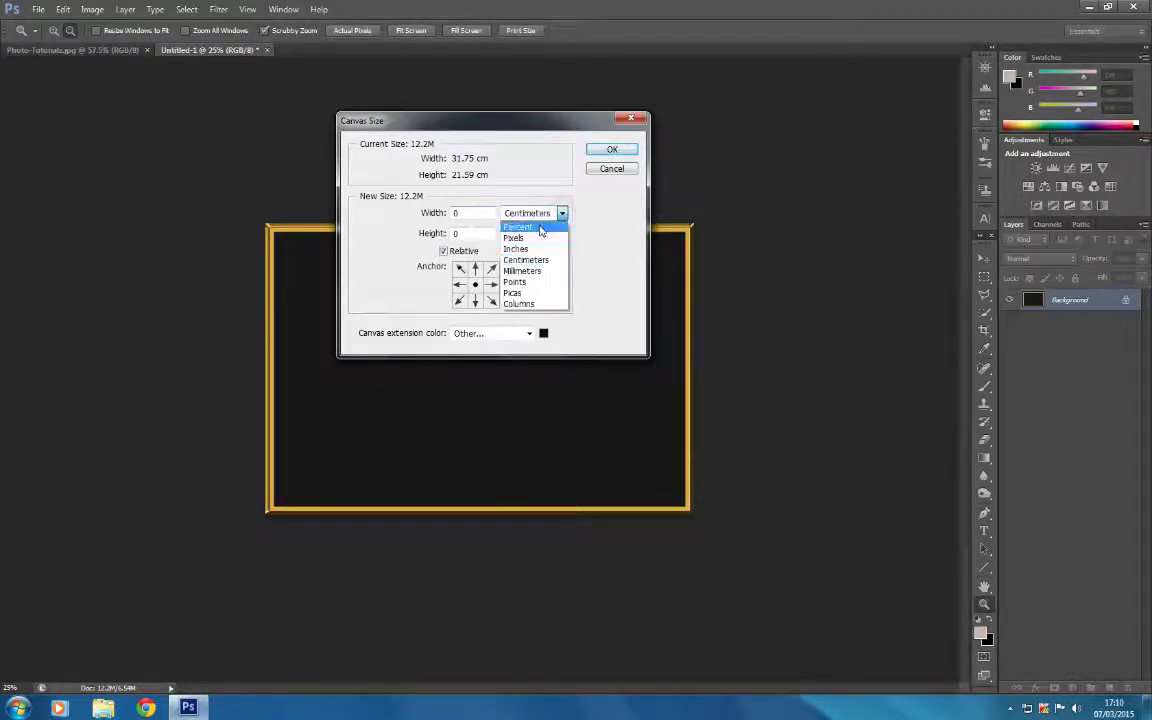
left_click(517, 249)
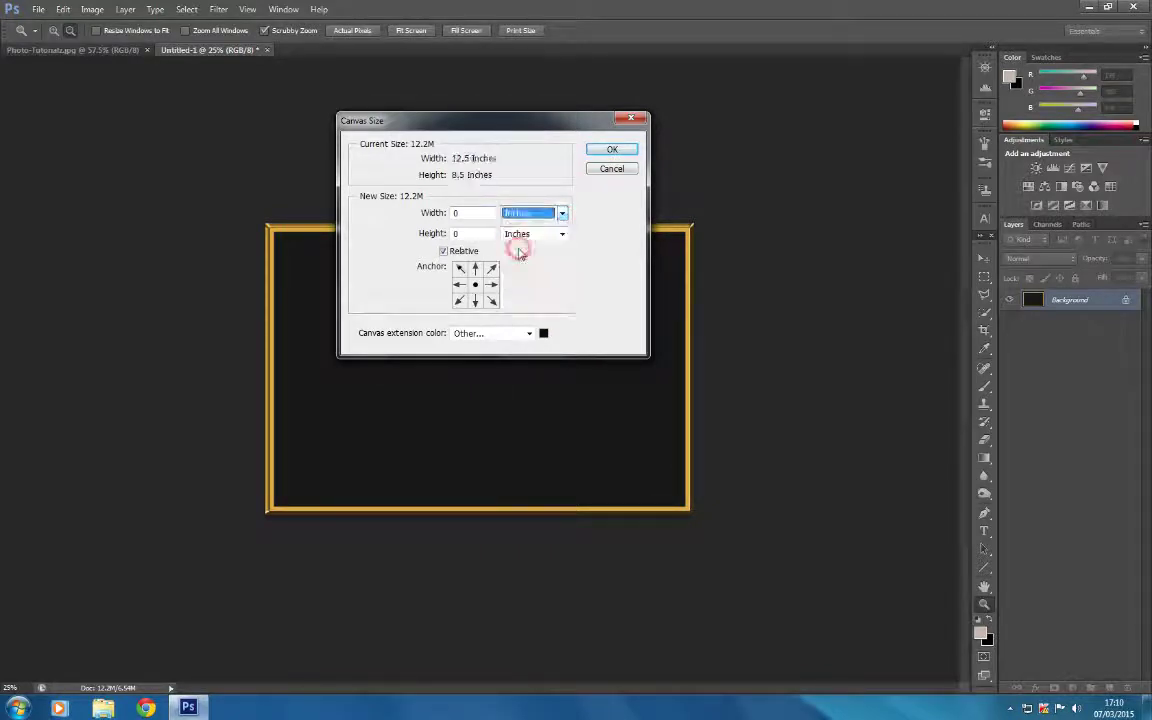
left_click(481, 211)
key("BackSpace")
type("4")
left_click(466, 233)
key("BackSpace")
type("4")
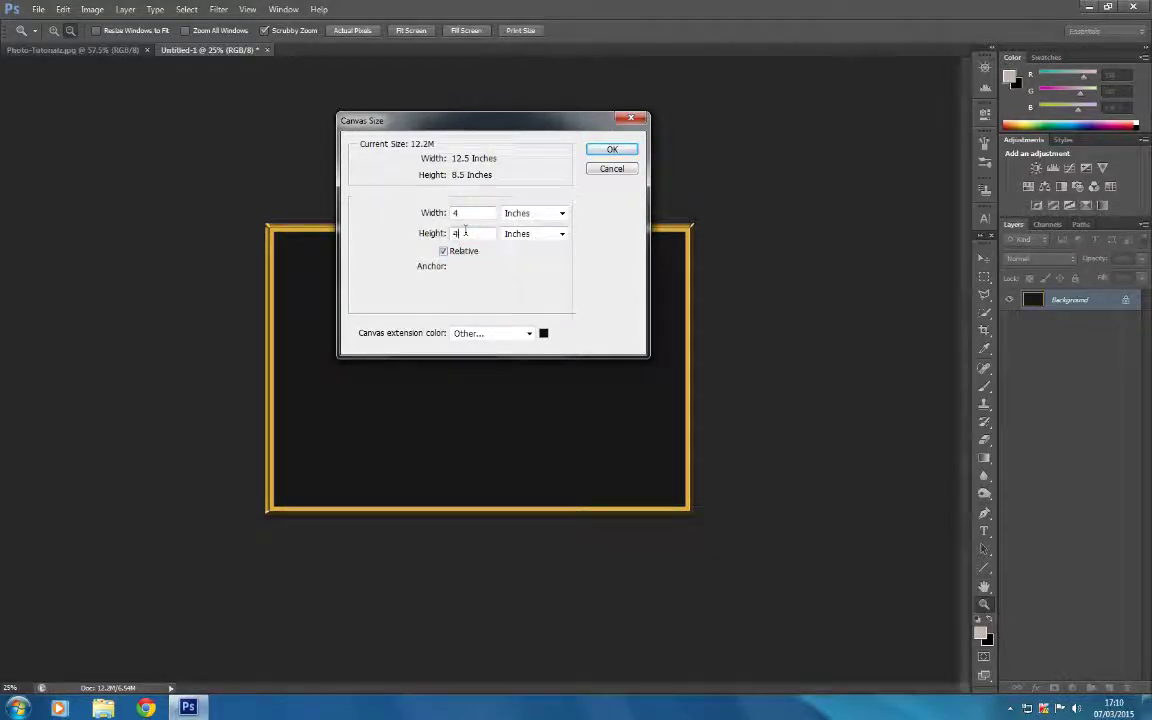
left_click(615, 149)
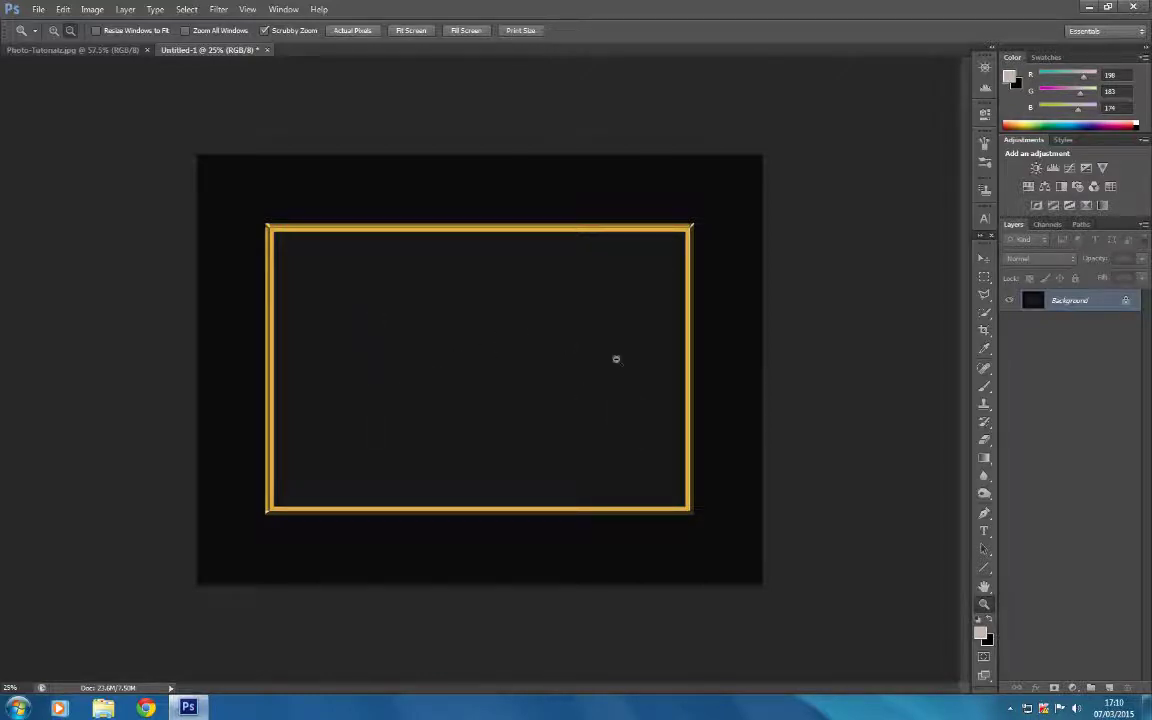
Open the saved "Gold Rush" text file gold-2.tif.
left_click(410, 30)
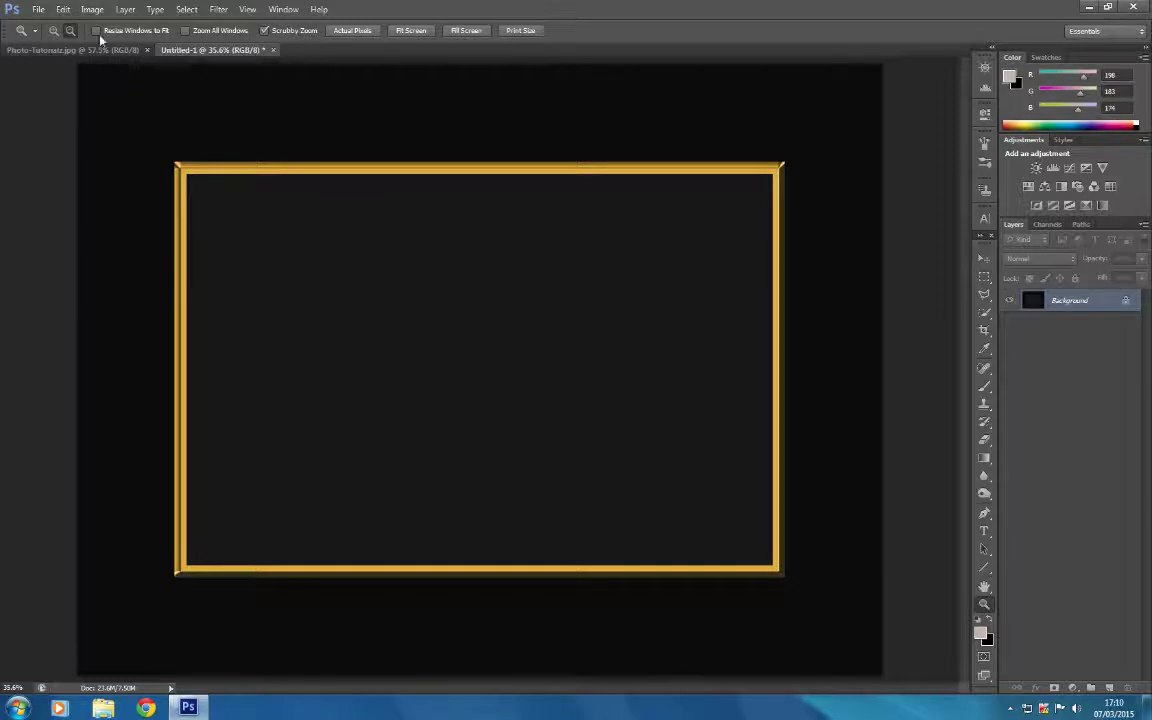
left_click(39, 10)
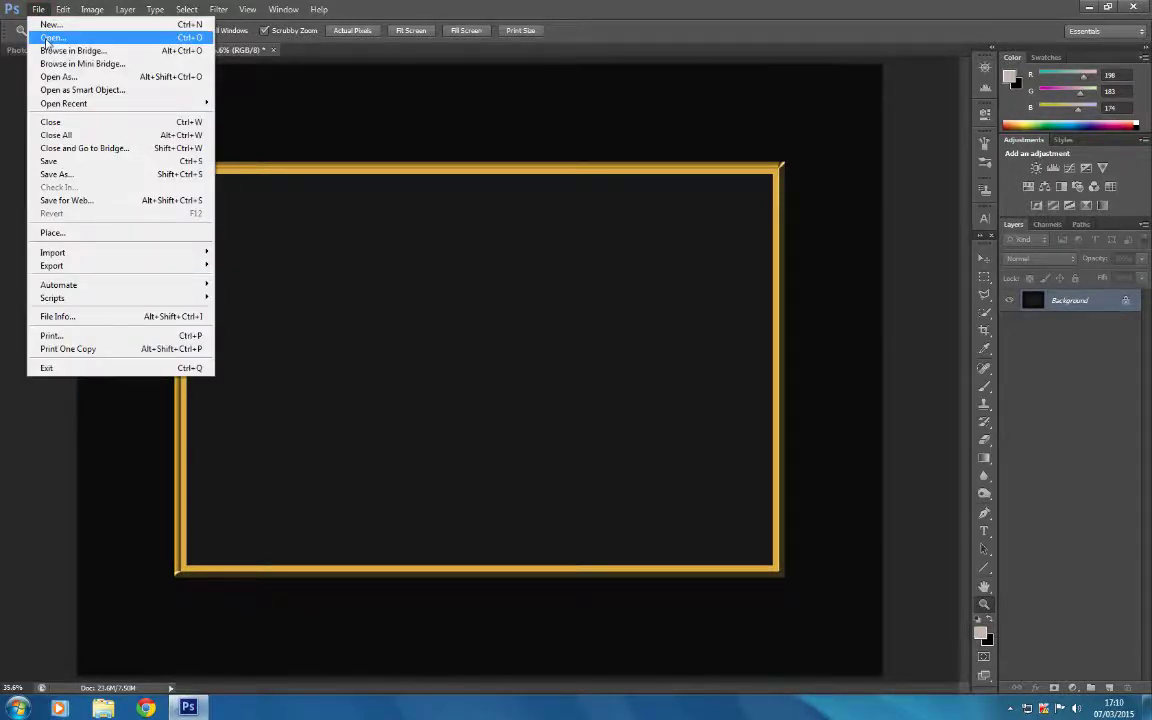
left_click(47, 38)
left_click(390, 411)
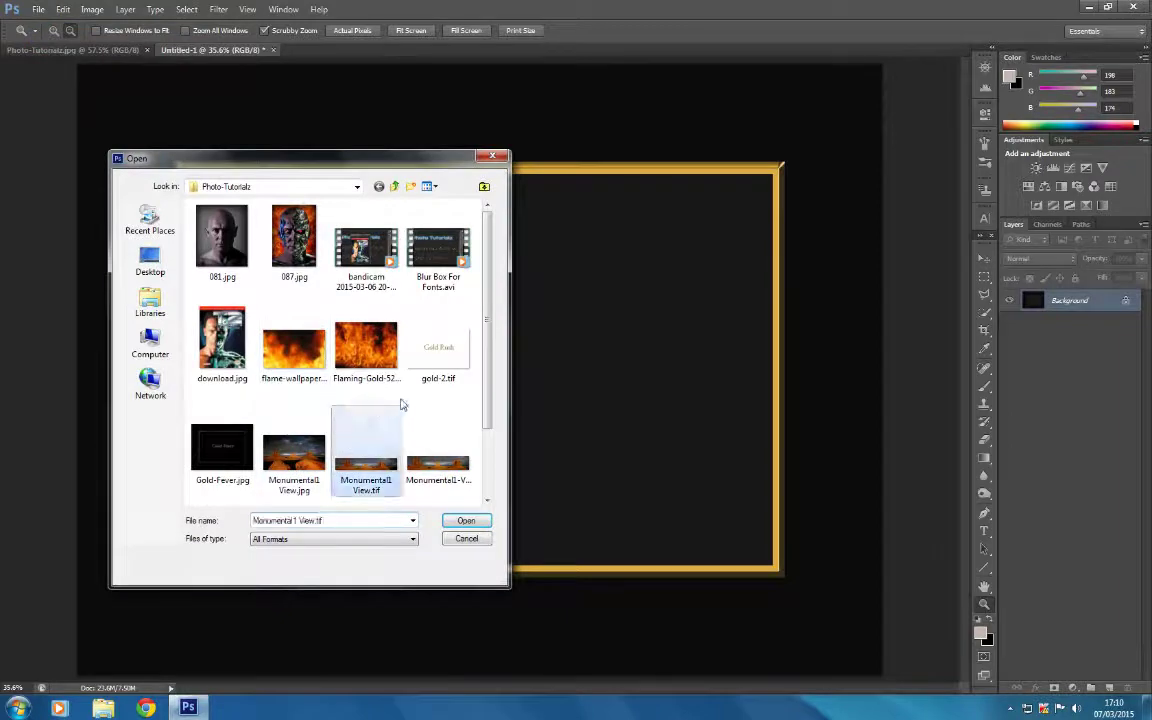
left_click(436, 345)
left_click(463, 521)
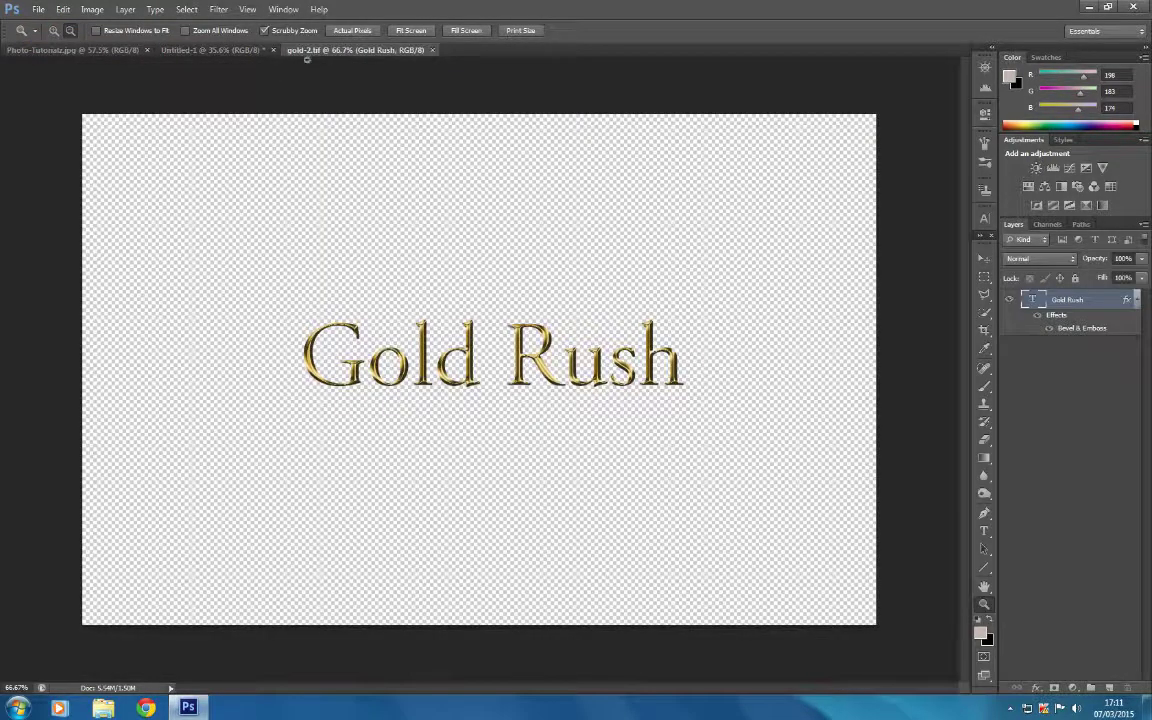
Float the gold-2.tif document in its own window and move it aside so the framed document shows beside it.
left_click_drag(290, 50, 268, 118)
left_click_drag(492, 117, 271, 176)
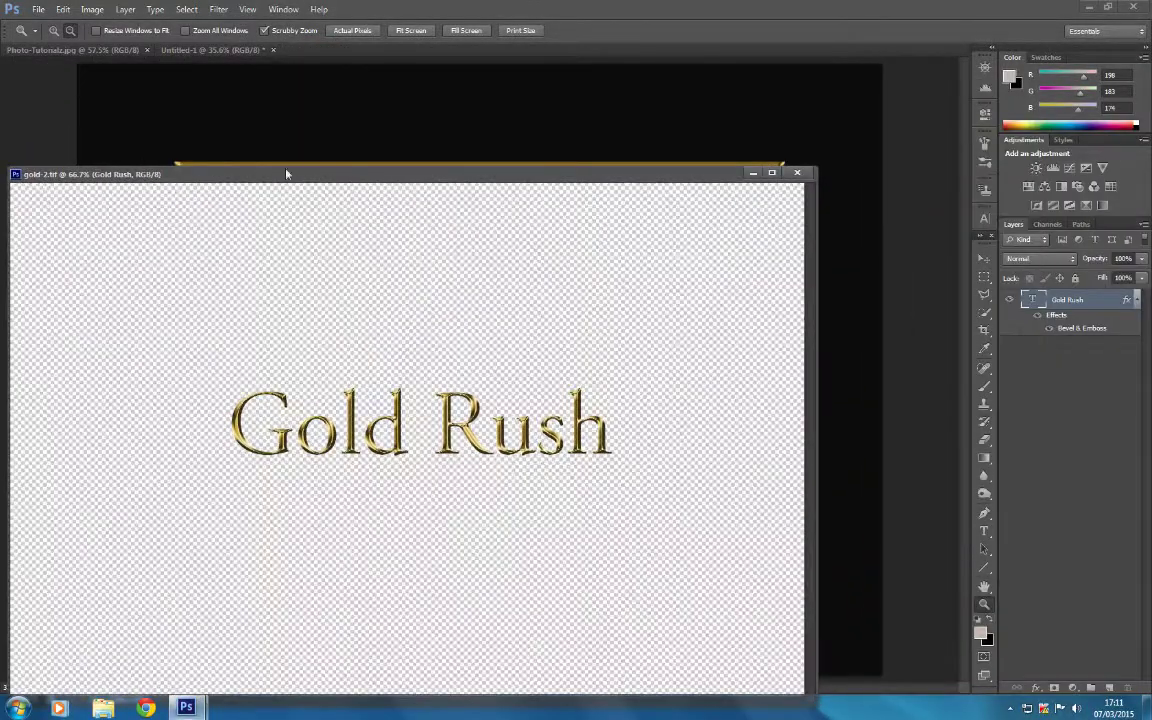
left_click_drag(378, 174, 85, 131)
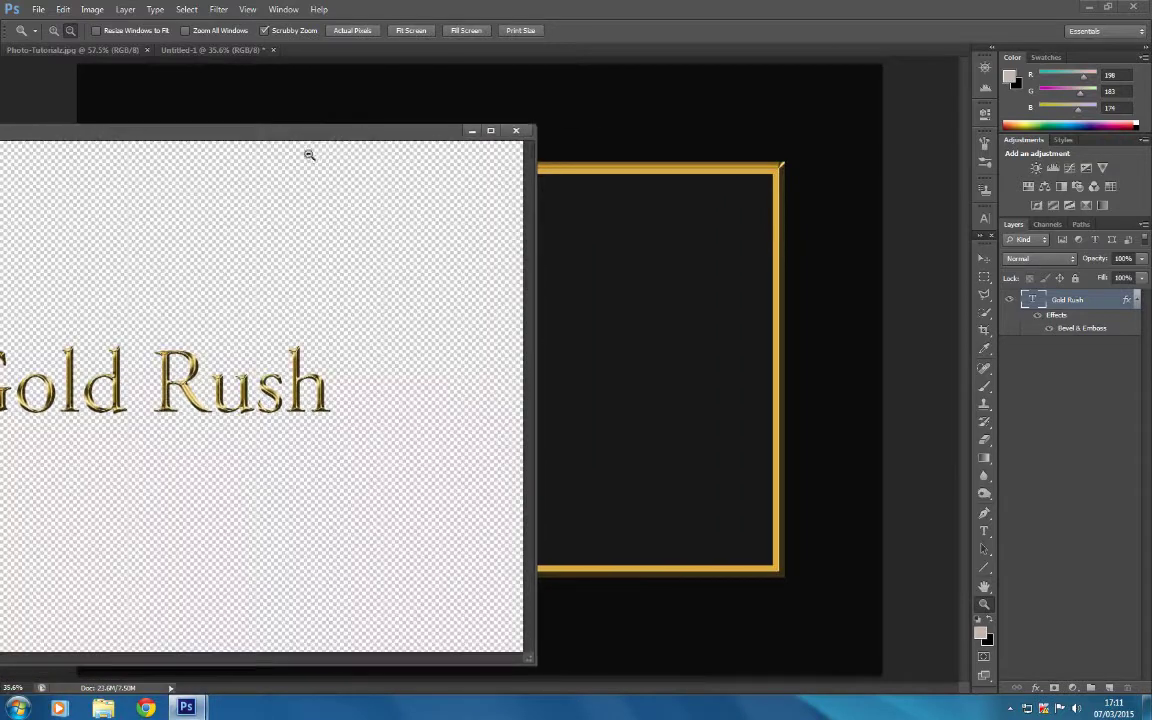
left_click_drag(335, 140, 262, 139)
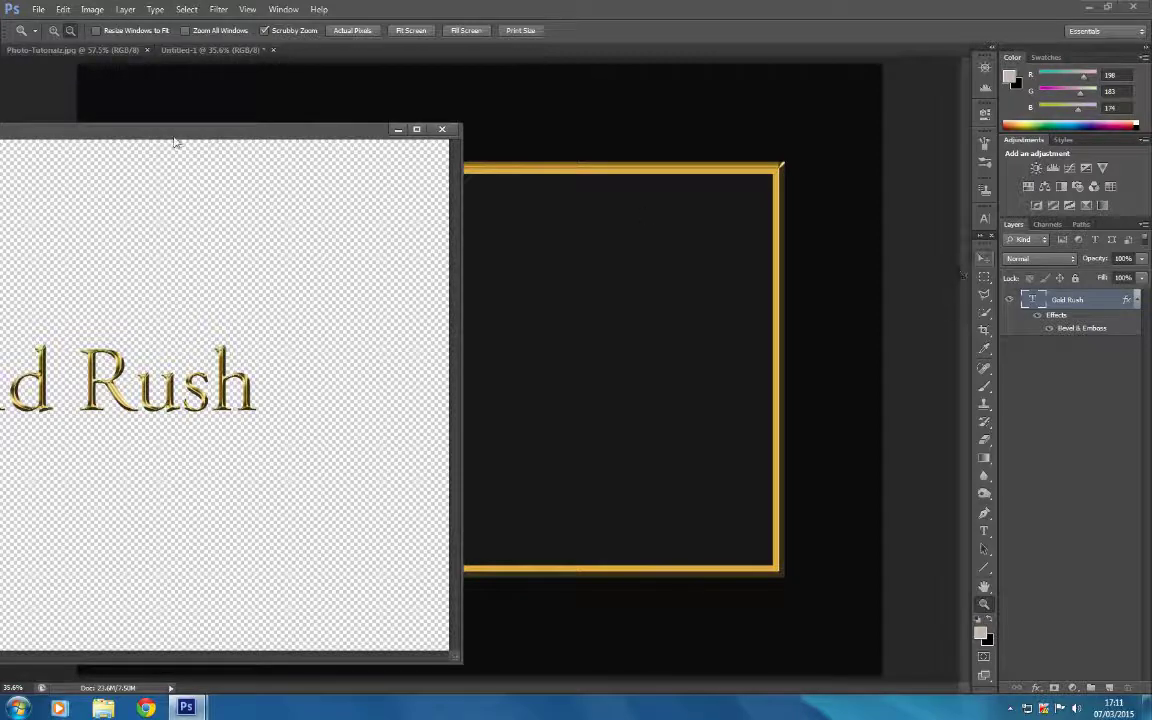
Copy the Gold Rush text layer from the floating gold-2.tif window into the framed document with the Move tool.
left_click_drag(185, 134, 224, 96)
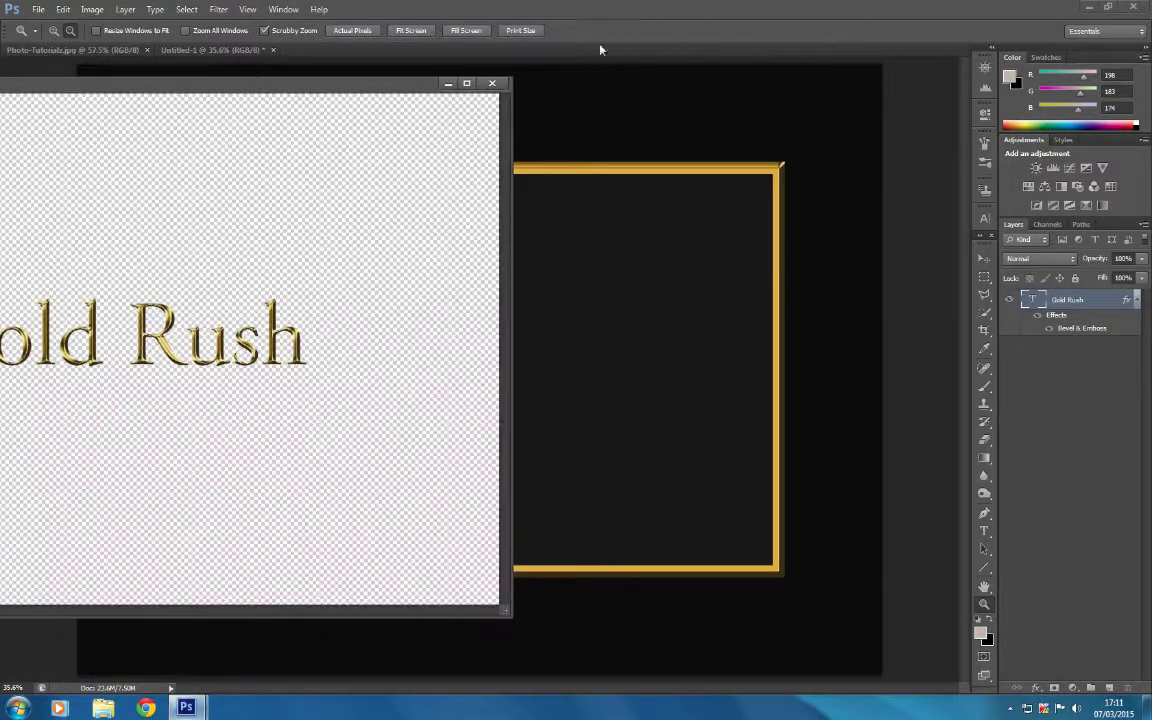
left_click(985, 260)
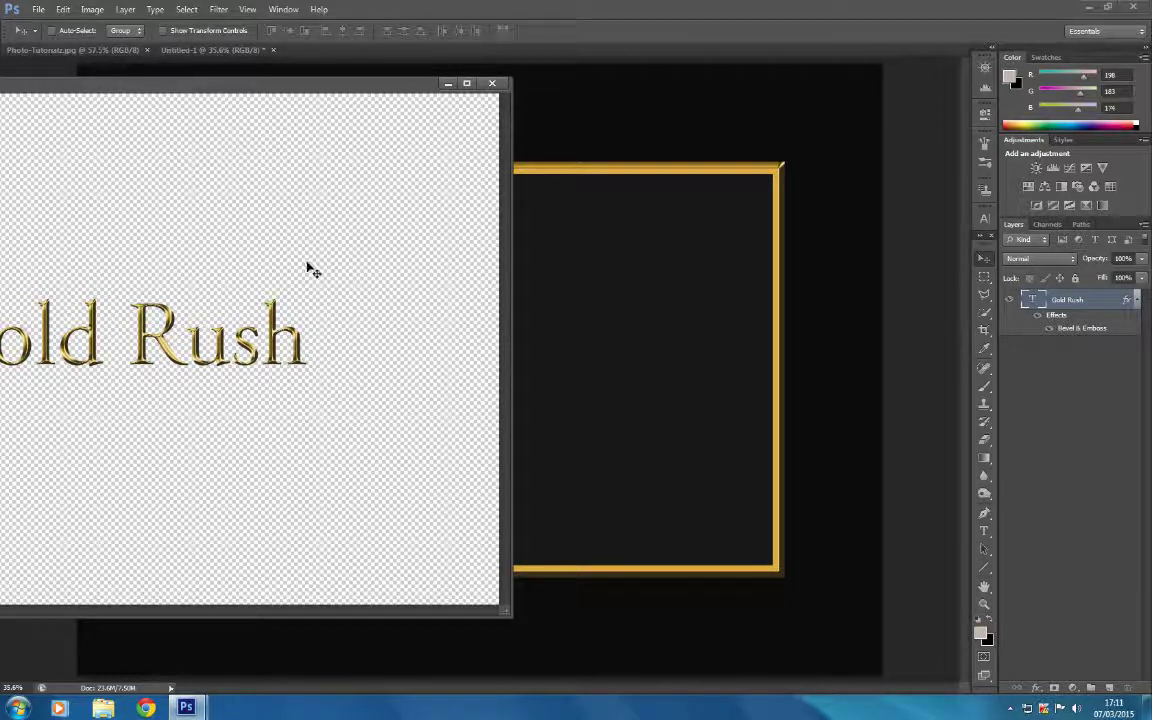
left_click_drag(278, 238, 362, 265)
left_click_drag(490, 276, 668, 339)
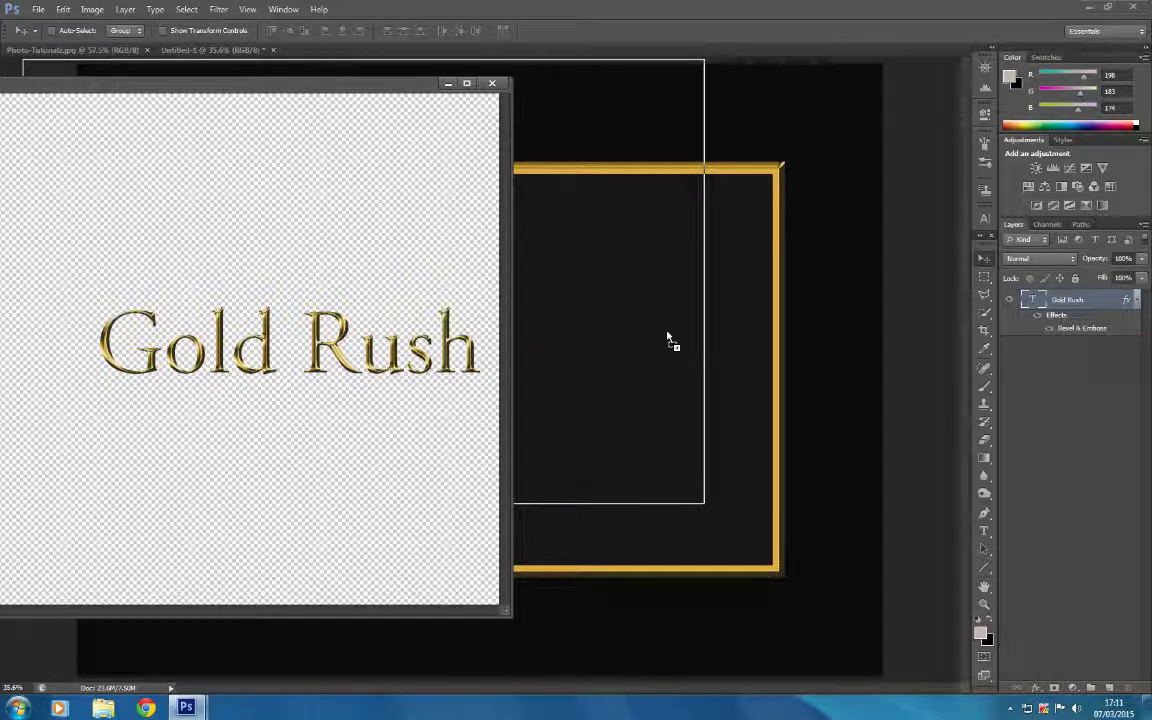
left_click_drag(668, 339, 673, 337)
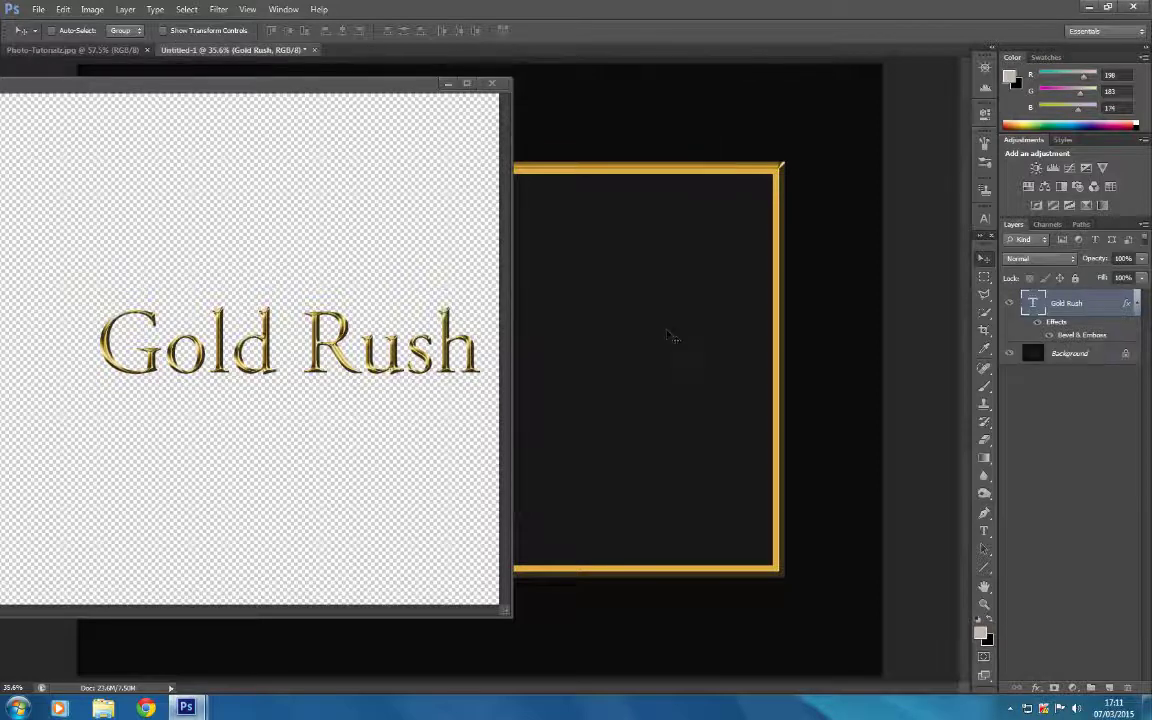
Close the gold-2.tif document and move the copied text to about the middle of the gold frame.
left_click(491, 83)
left_click_drag(571, 383, 488, 366)
Scale the Gold Rush text to about 141% in both height and width and apply the transformation.
left_click(62, 9)
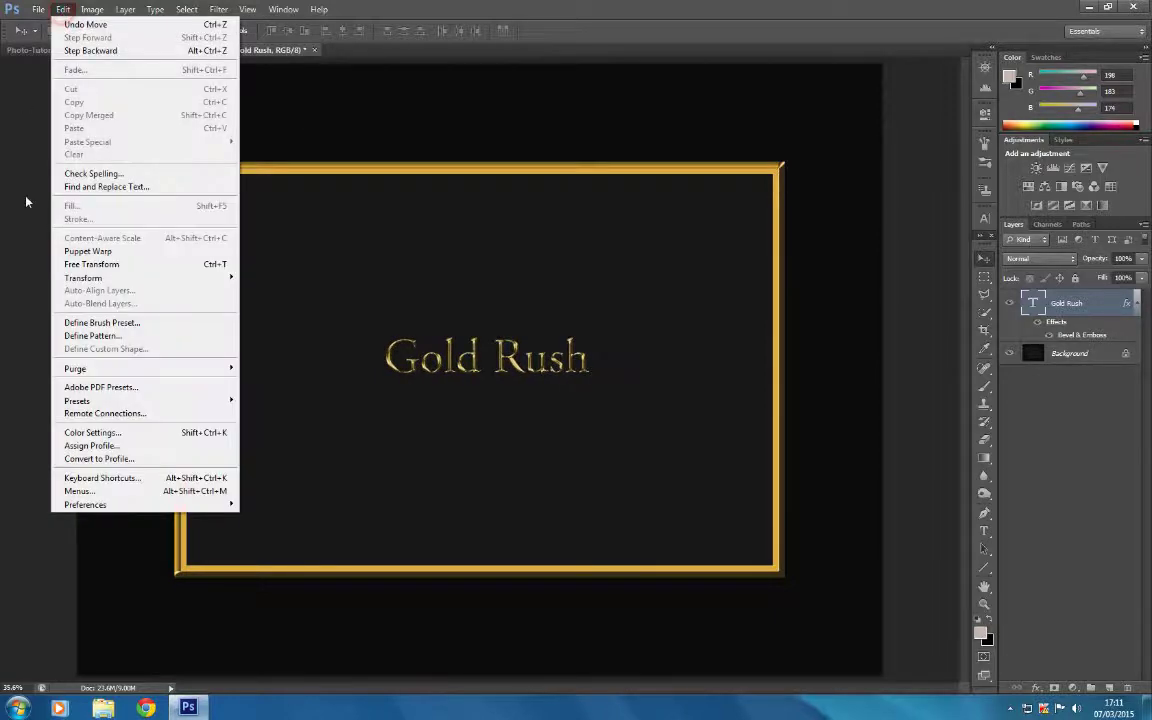
mouse_move(78, 283)
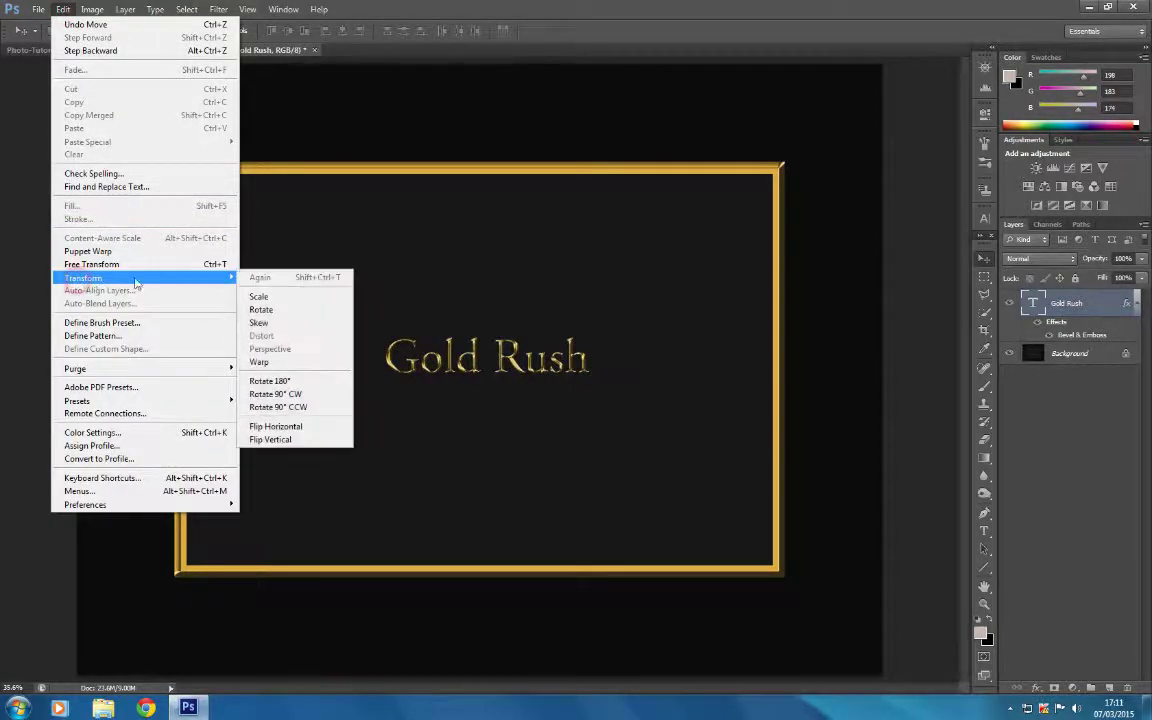
left_click(255, 292)
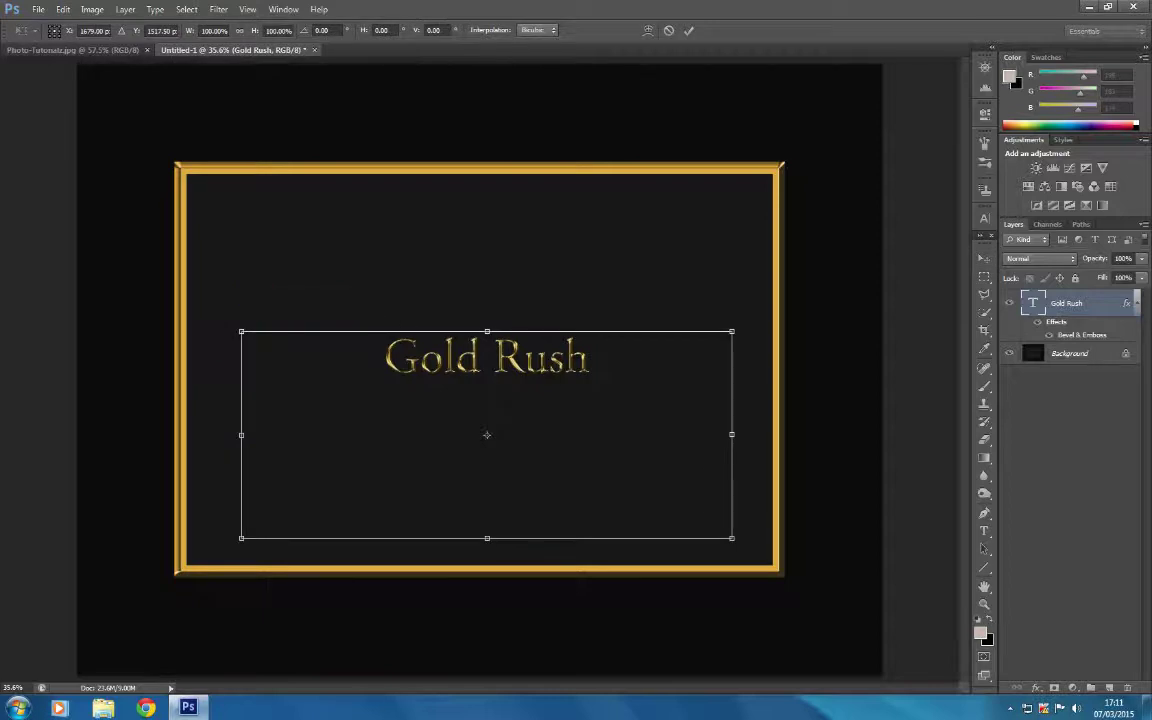
left_click_drag(487, 331, 487, 247)
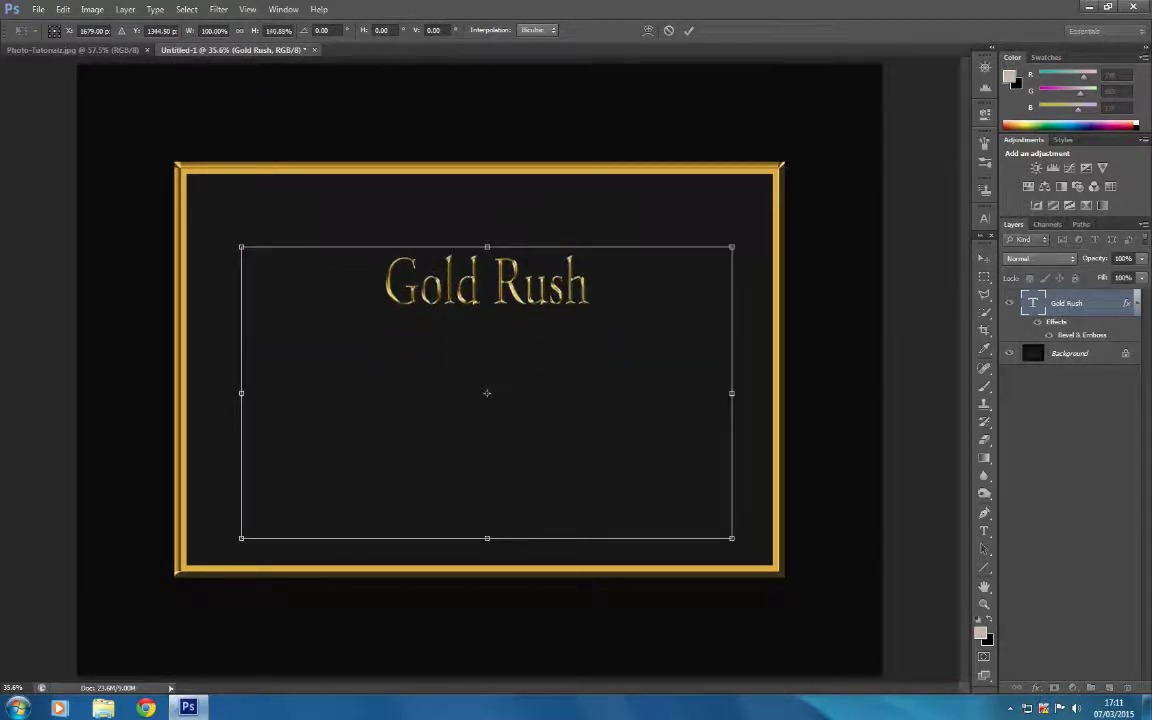
left_click_drag(731, 393, 857, 394)
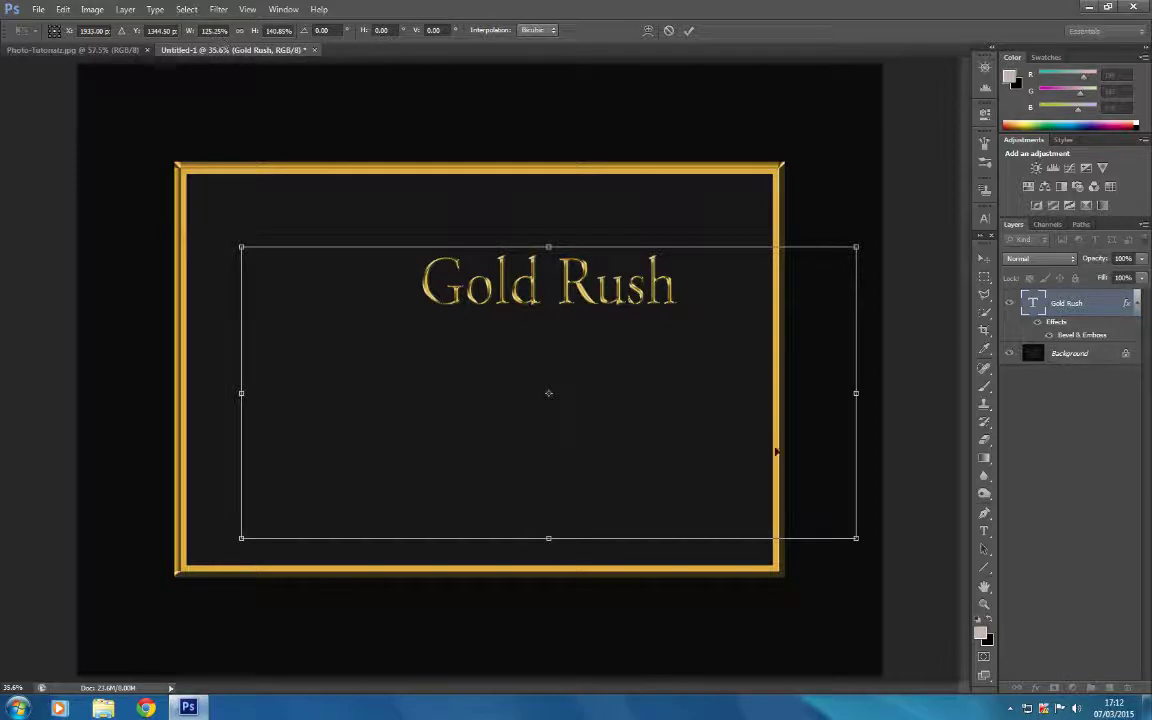
left_click(983, 549)
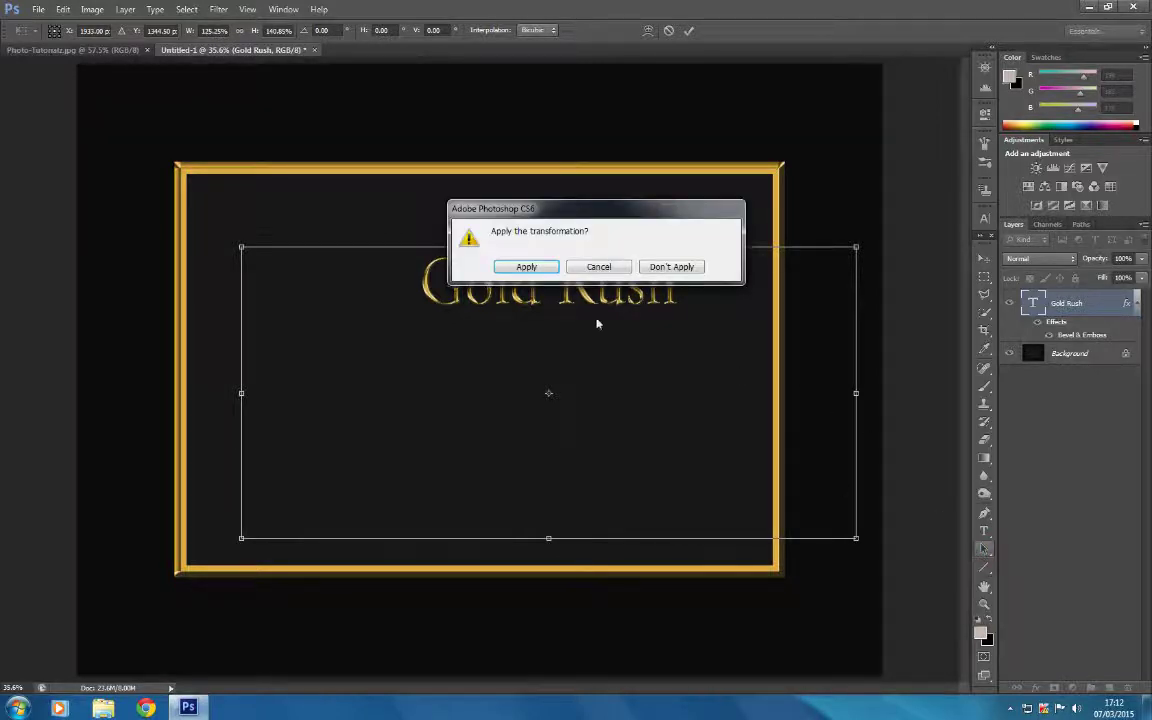
left_click(581, 268)
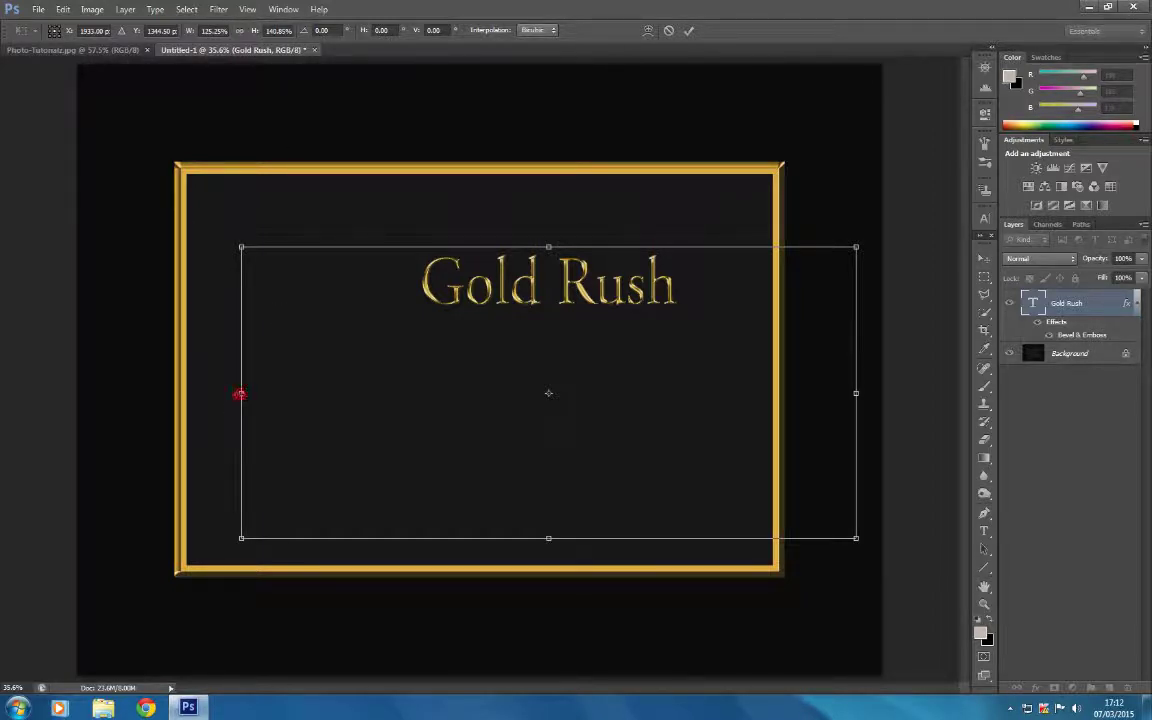
left_click_drag(238, 393, 164, 392)
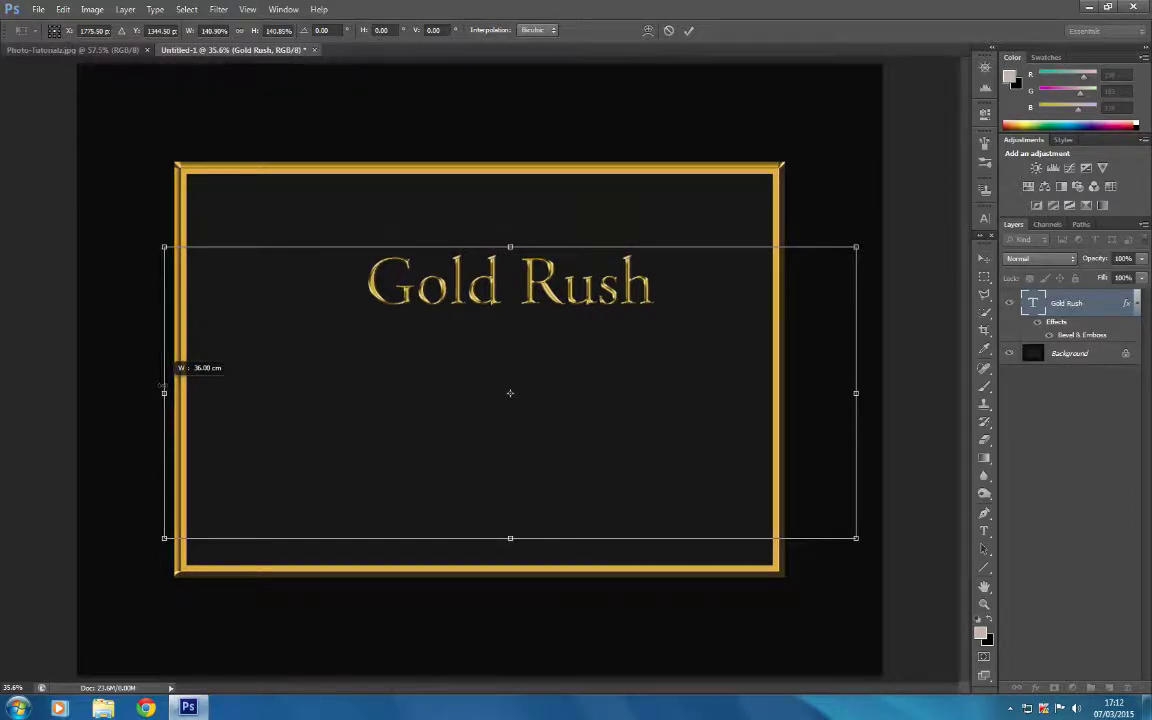
left_click_drag(162, 385, 163, 385)
left_click(689, 30)
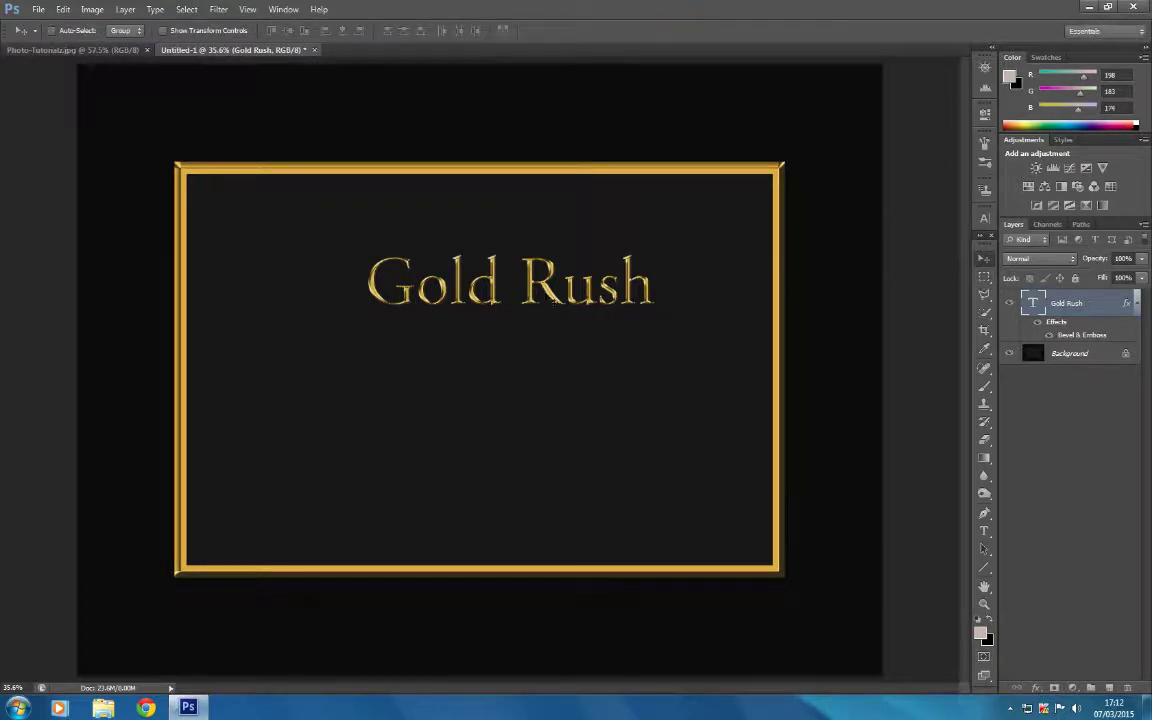
Centre the enlarged Gold Rush text inside the gold frame and flatten the image.
left_click_drag(461, 289, 447, 332)
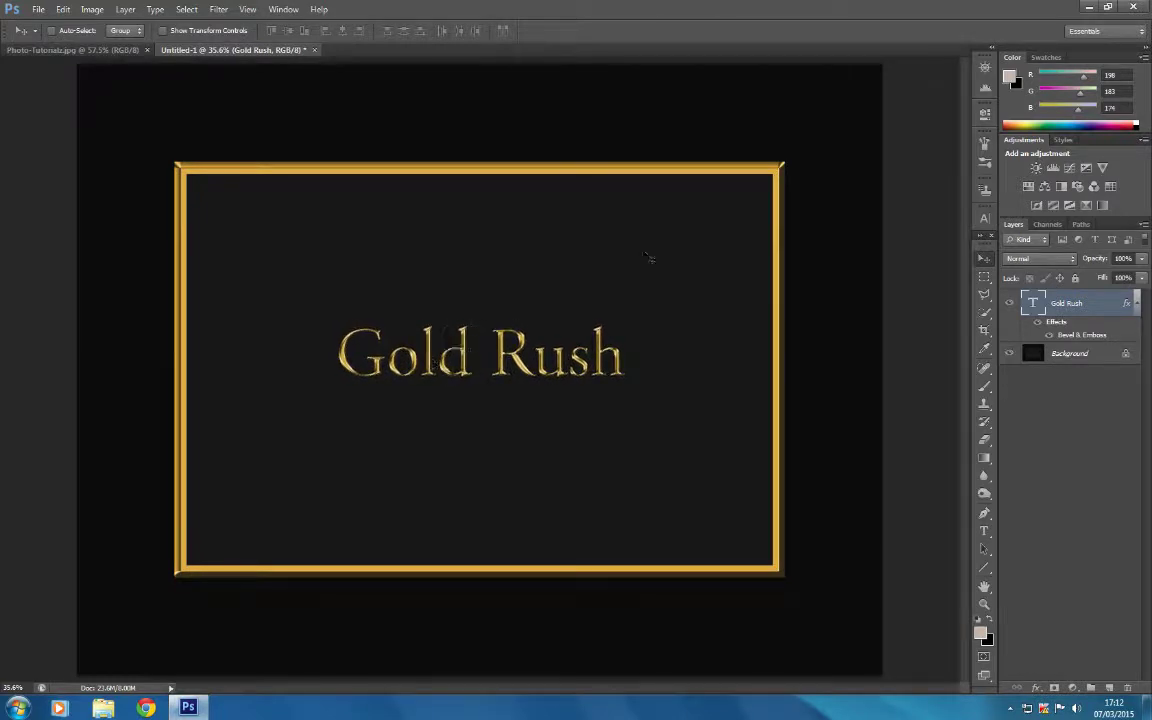
left_click(126, 12)
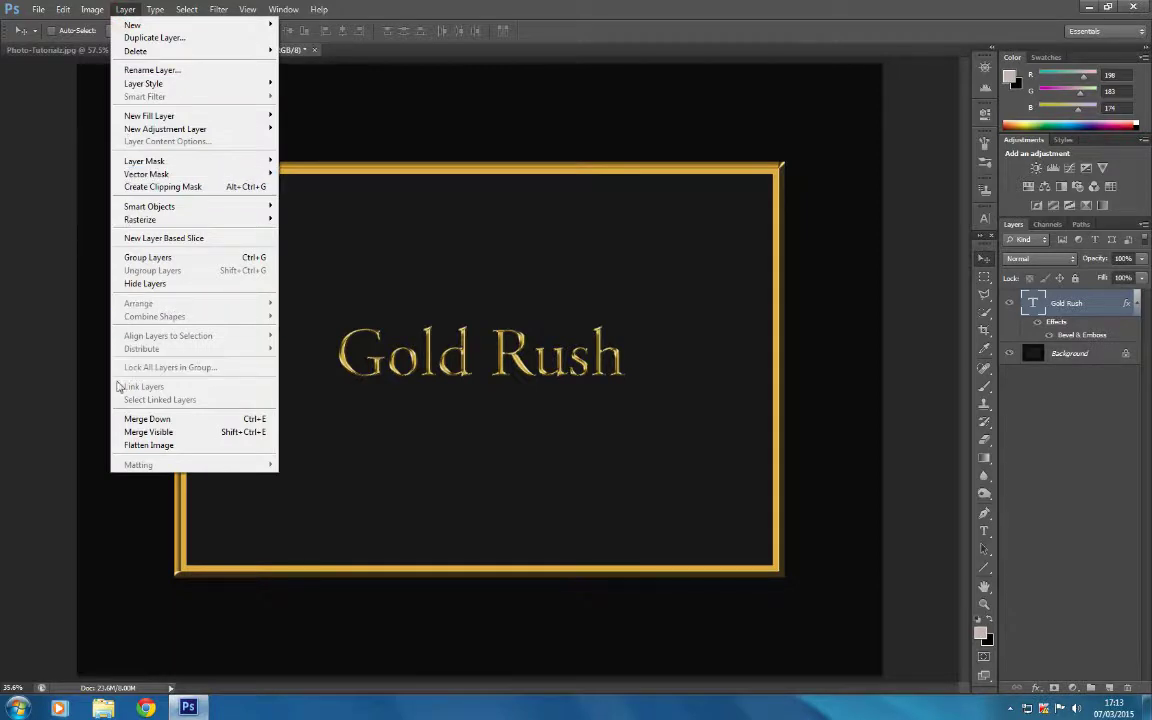
left_click(134, 450)
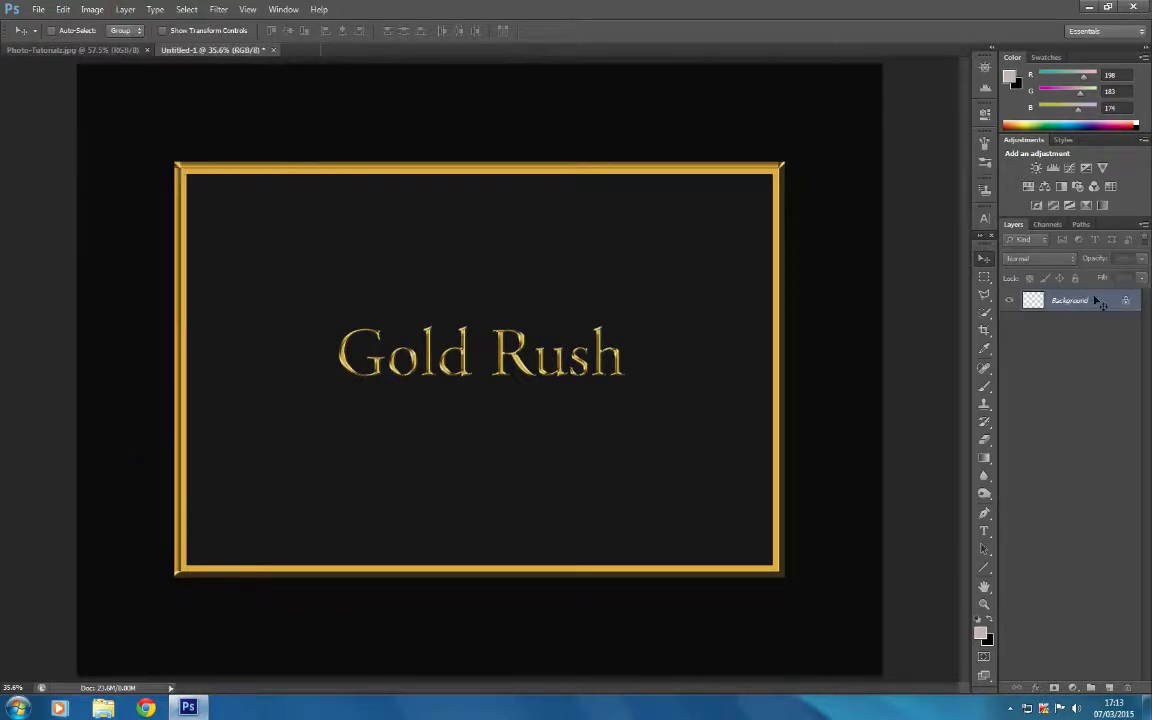